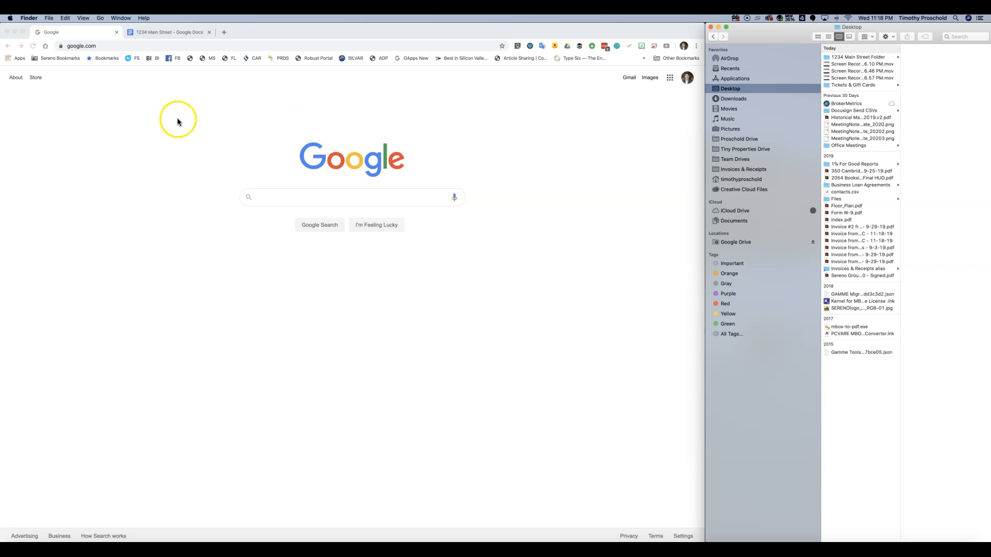
- Go to MySereno.com from the Sereno bookmarks and launch Sereno Store from the Marketing tab
click(54, 58)
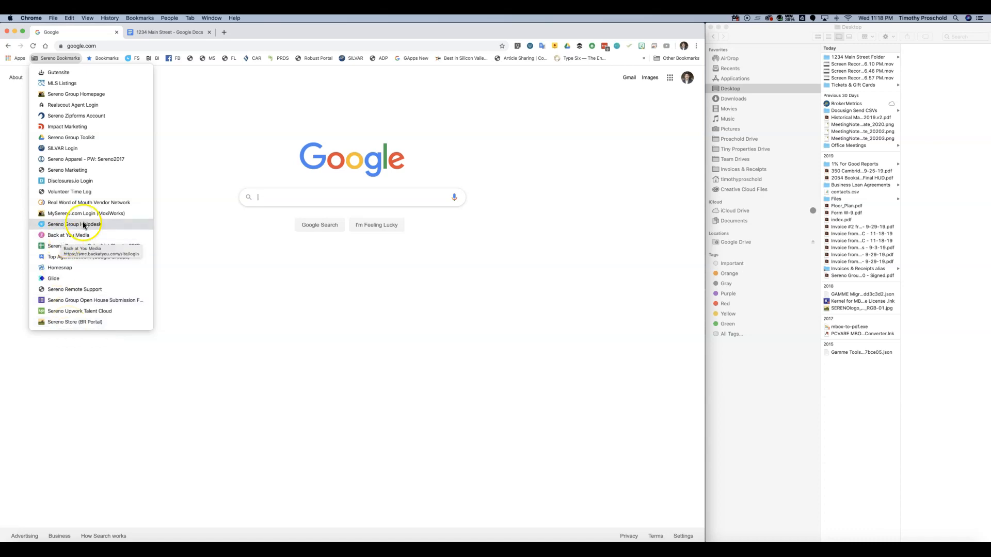
click(60, 215)
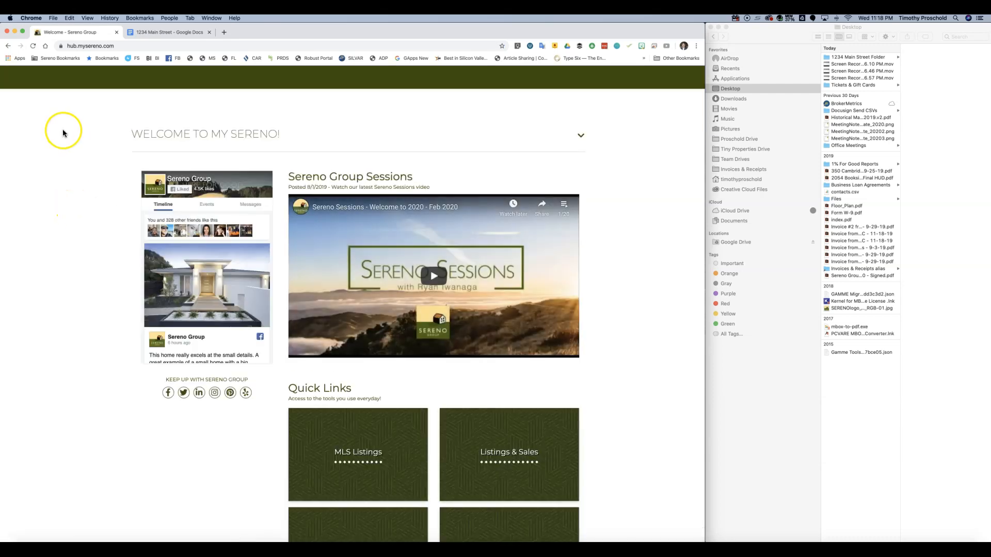
click(232, 100)
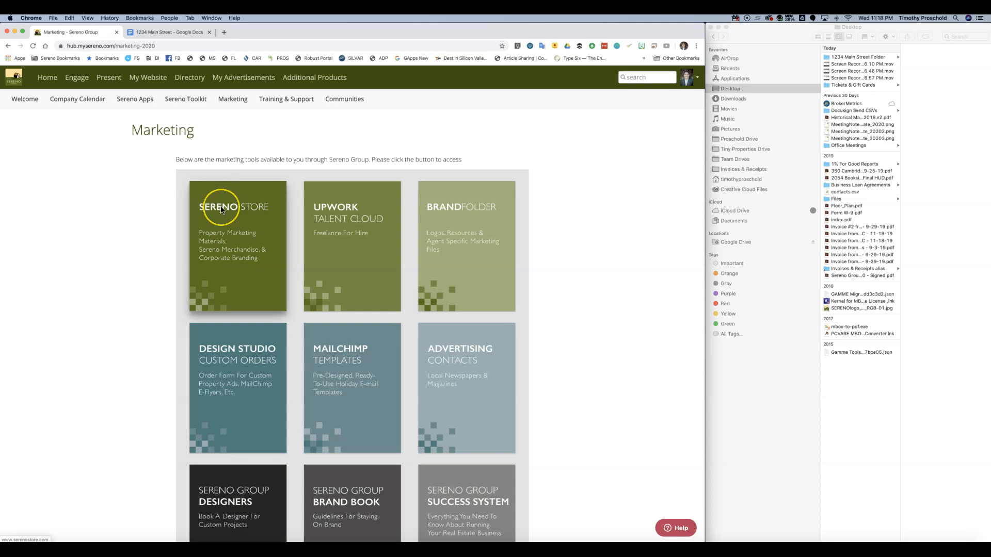
click(221, 209)
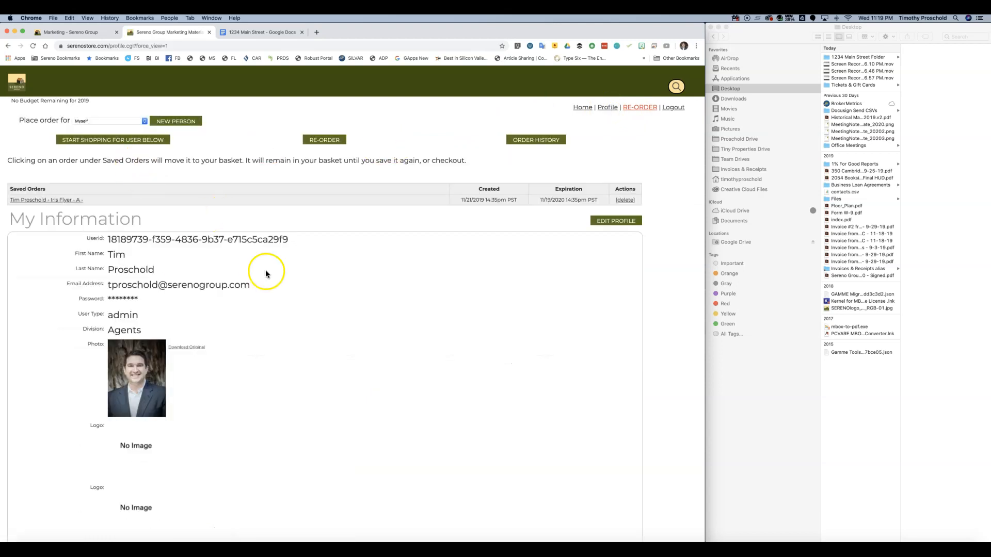
- Scroll through the agent's My Information details on the Sereno Store profile page
scroll(252, 276, down, 3)
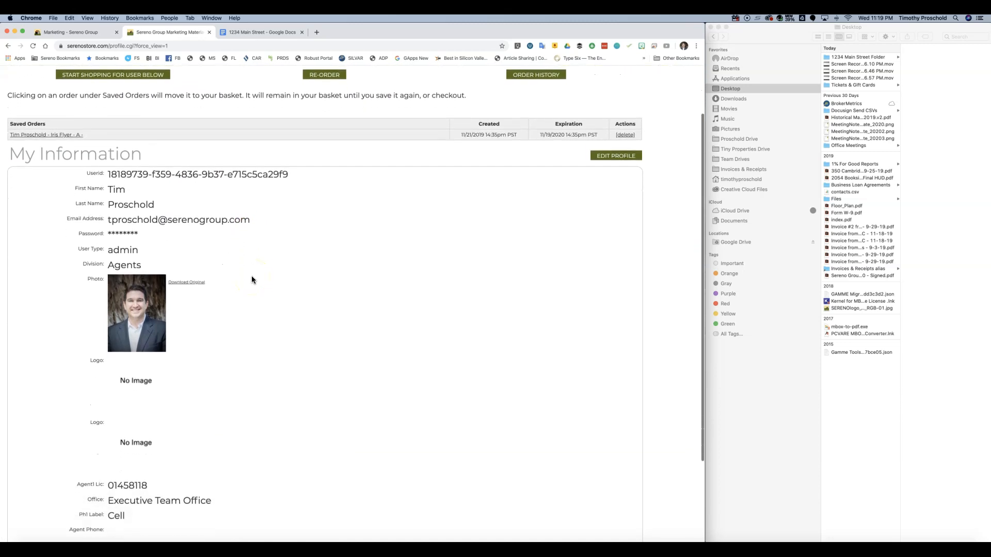
scroll(252, 280, down, 1)
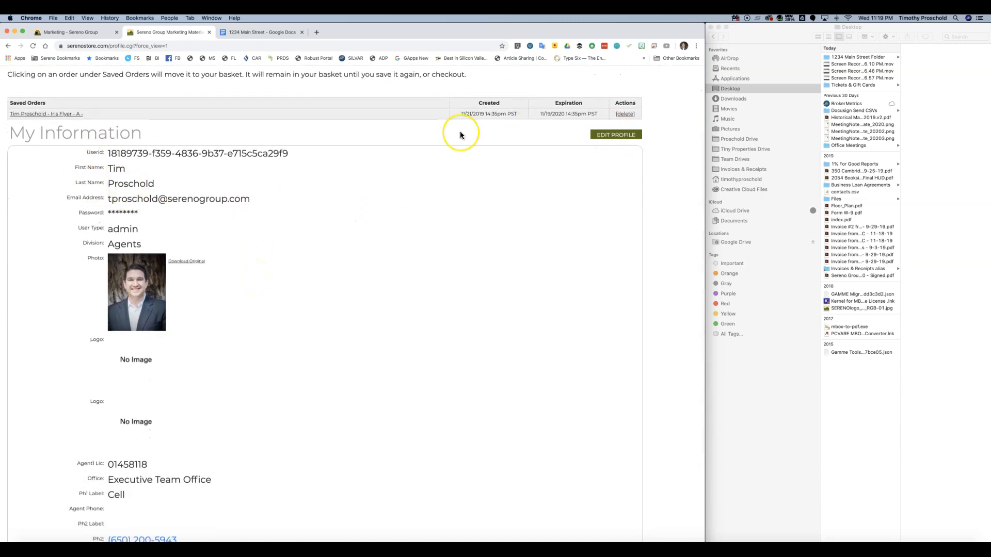
scroll(460, 131, up, 1)
- Edit the profile to set Office to LOS ALTOS and enter the agent phone number
click(611, 151)
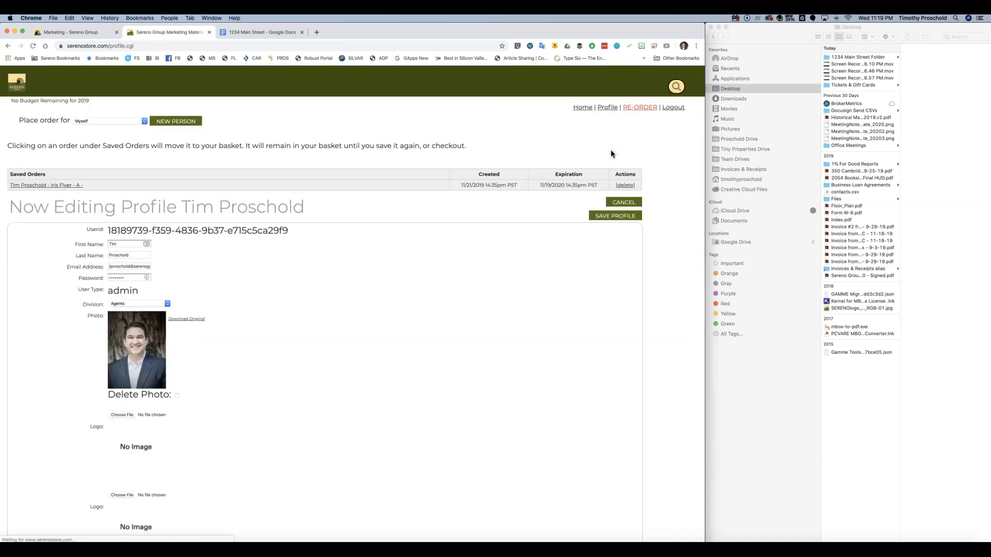
scroll(229, 252, down, 2)
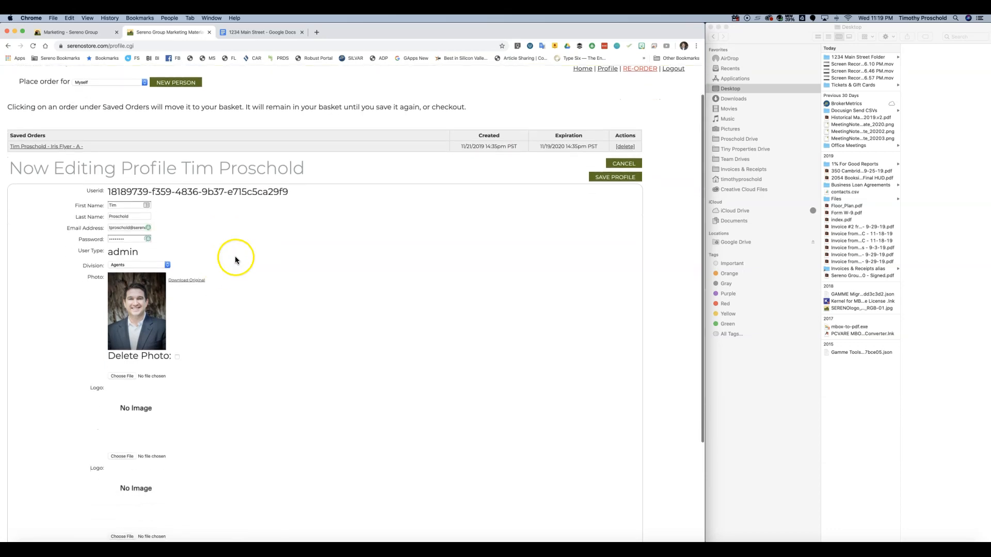
scroll(206, 252, down, 3)
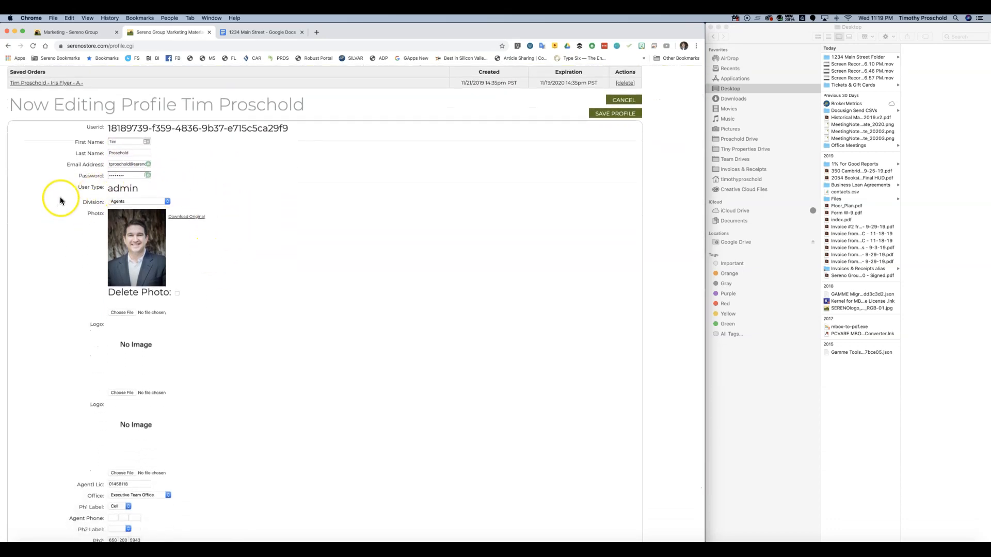
scroll(274, 227, down, 2)
scroll(275, 236, down, 1)
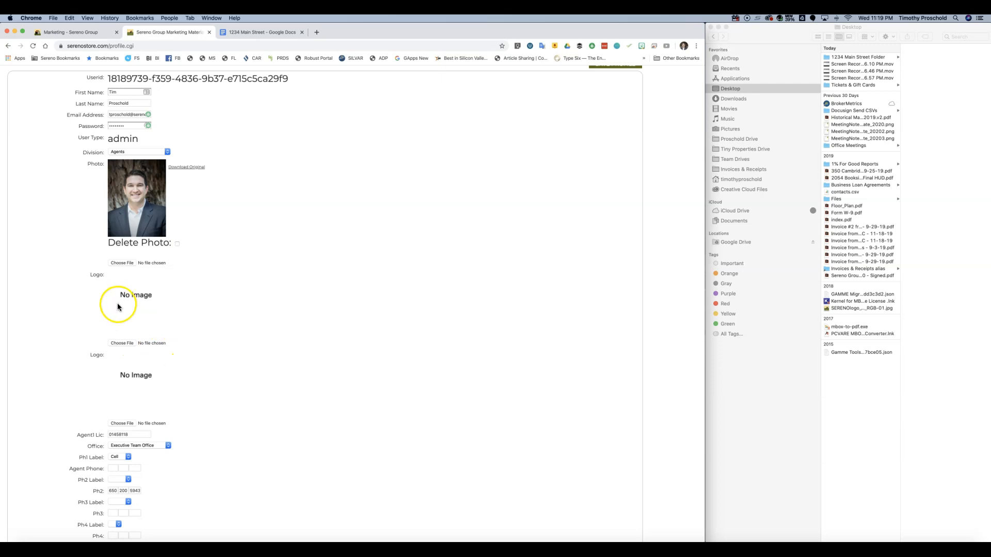
scroll(190, 317, down, 1)
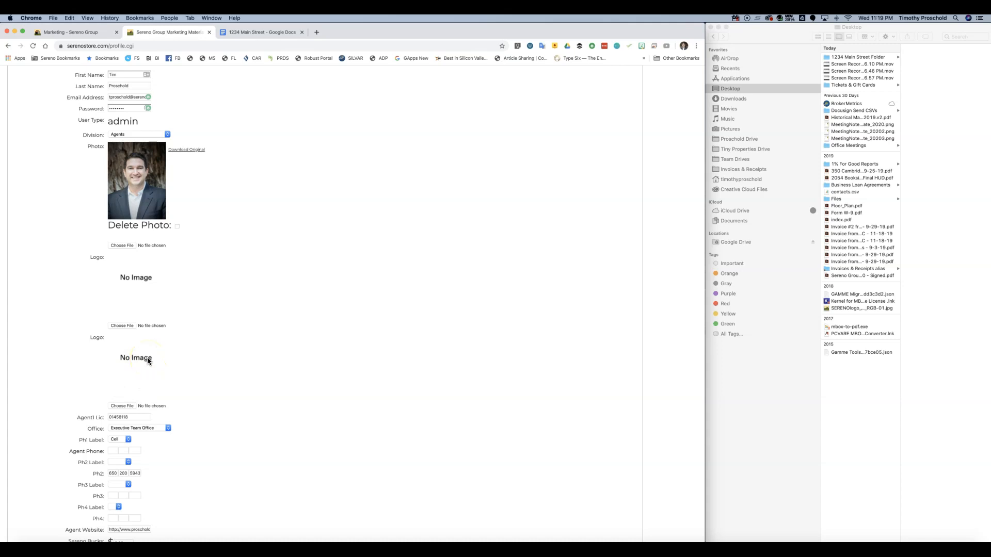
scroll(249, 385, down, 1)
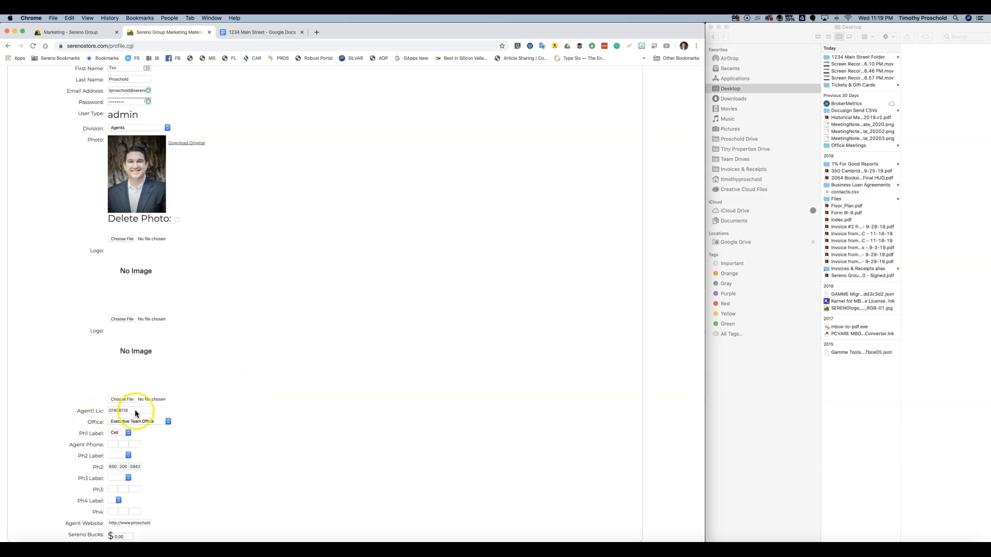
click(167, 422)
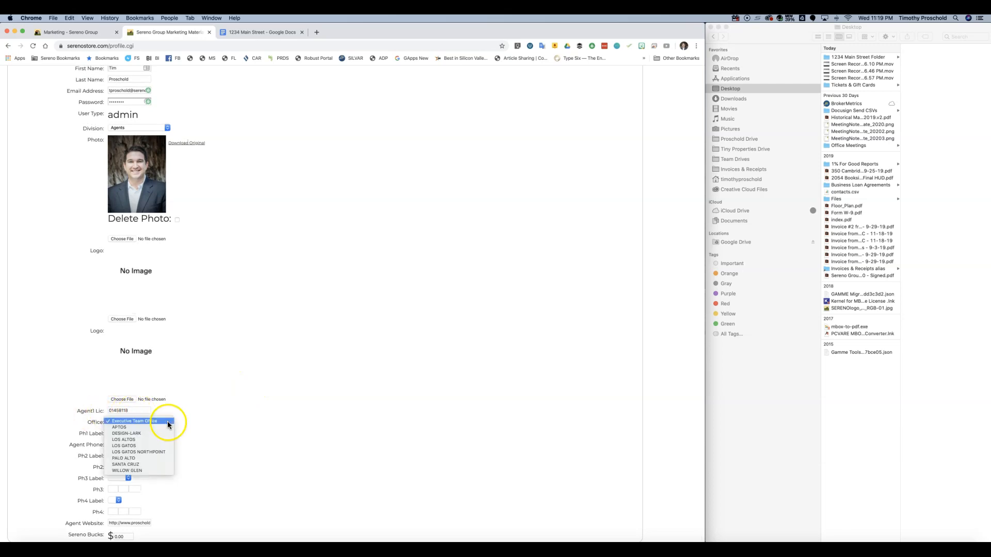
click(138, 439)
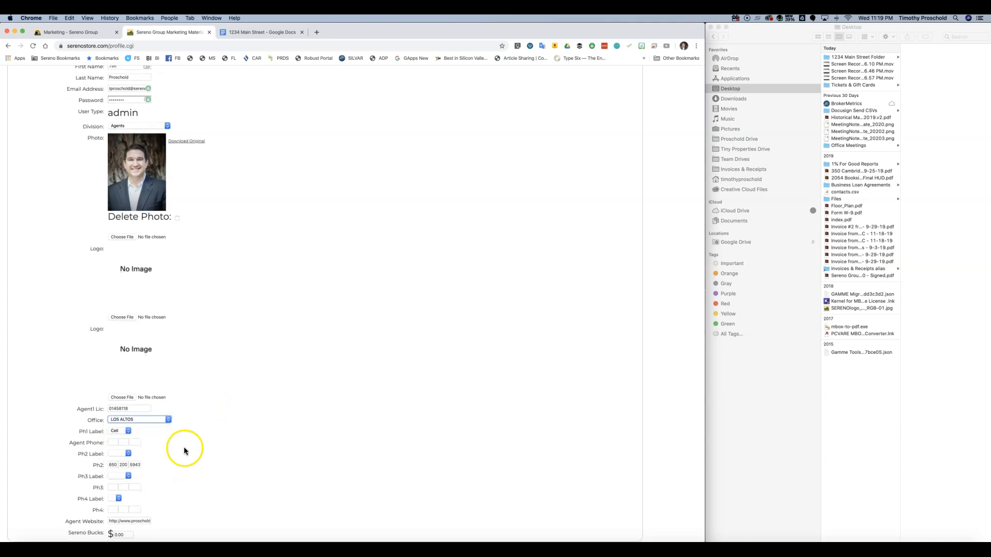
click(112, 445)
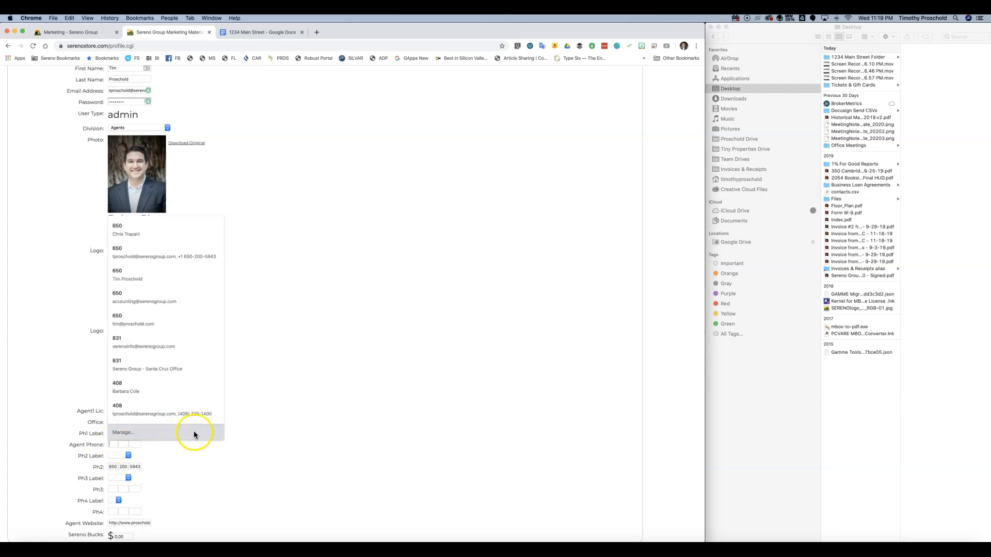
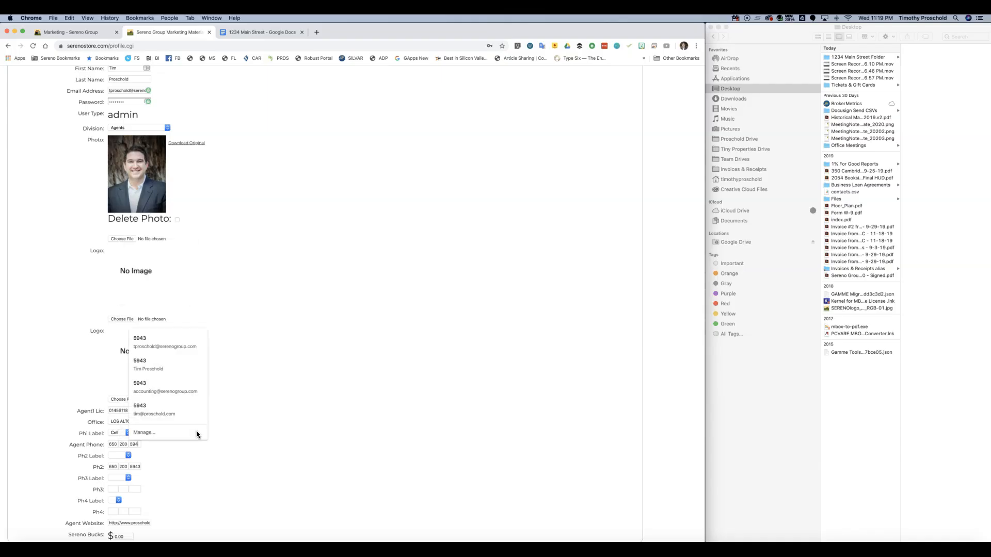
- Clear the Ph2 field, save the profile past the division warning, and decline saving the login
key(BackSpace)
key(Tab)
key(BackSpace)
key(Tab)
key(BackSpace)
key(Tab)
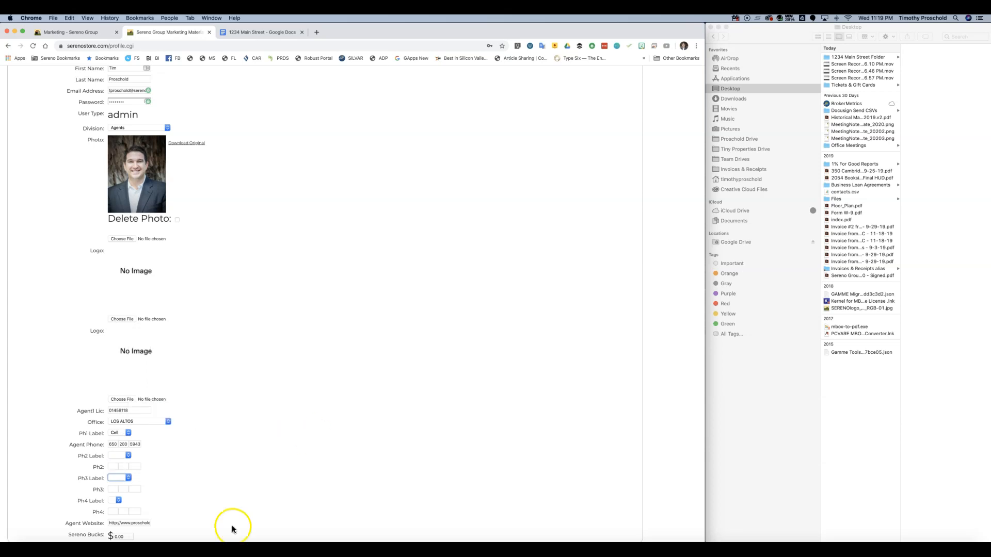
click(126, 524)
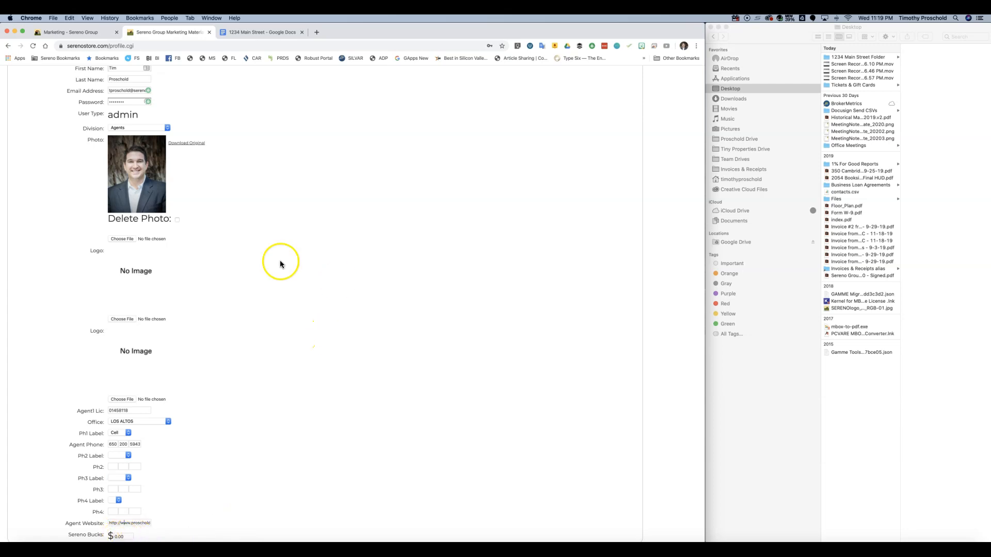
scroll(282, 262, up, 3)
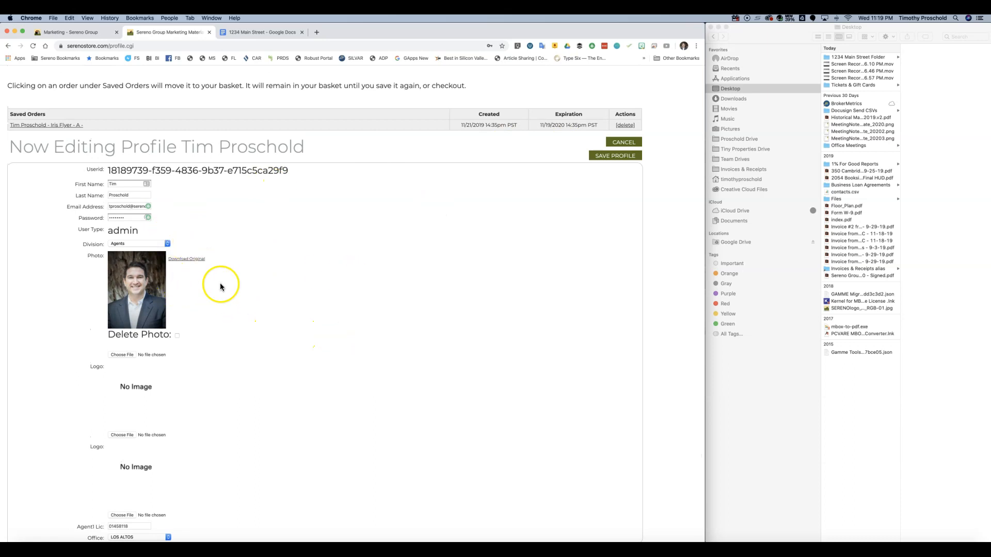
click(610, 157)
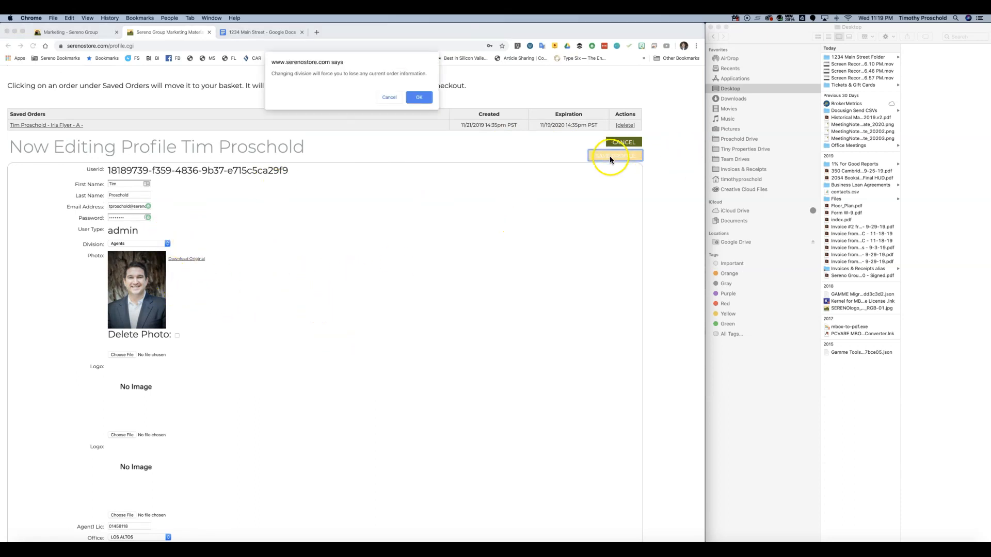
click(424, 99)
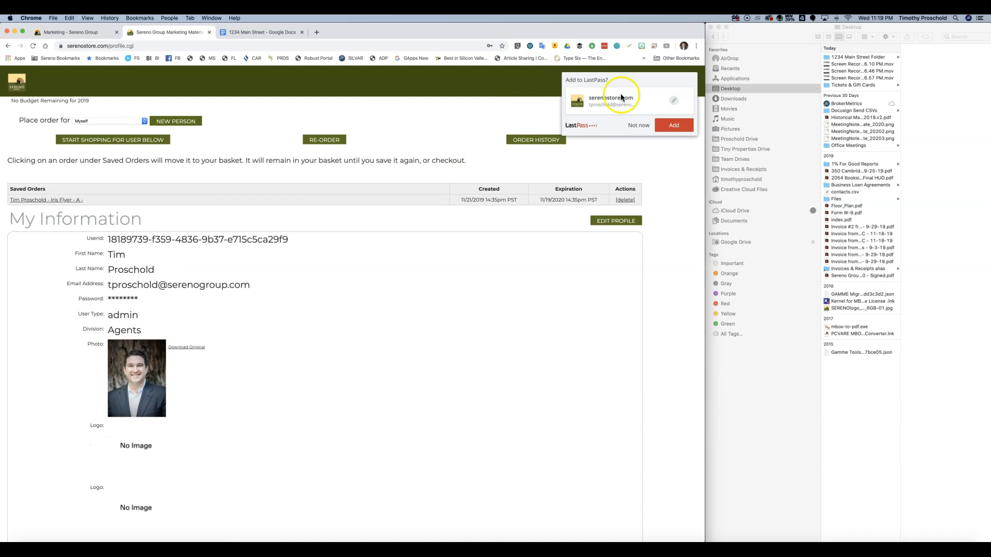
click(639, 126)
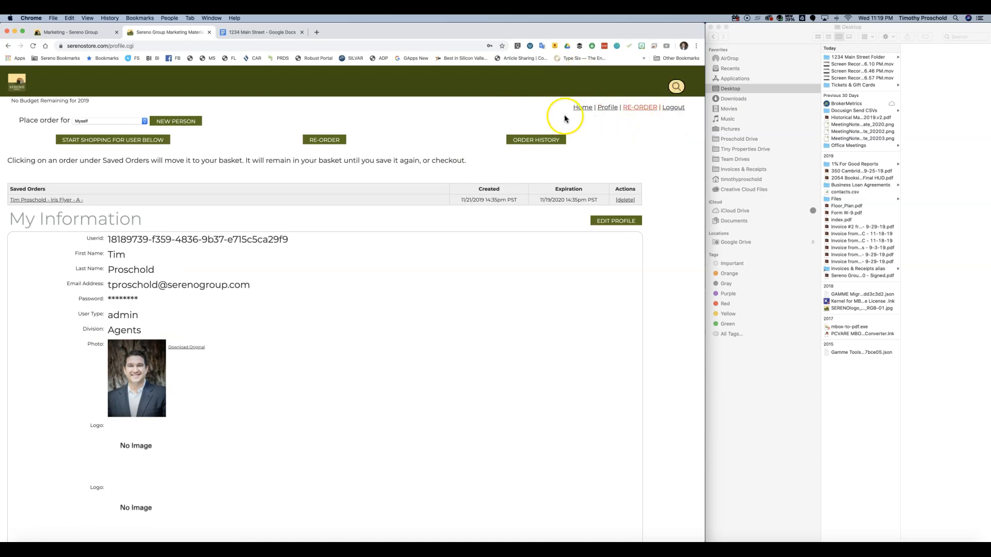
- Return to the store's Home flyer catalogue, then switch to the 1234 Main Street Google Doc
click(580, 108)
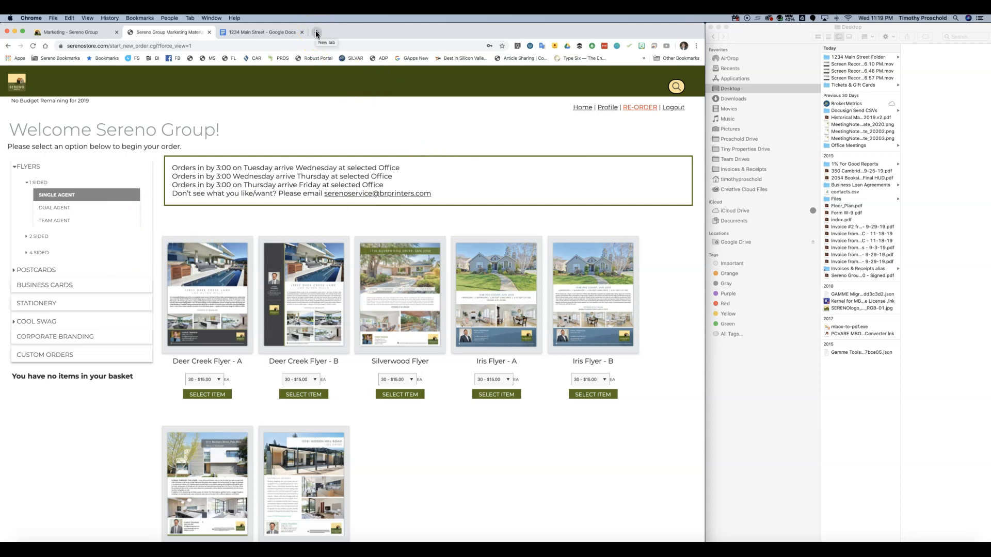
click(265, 32)
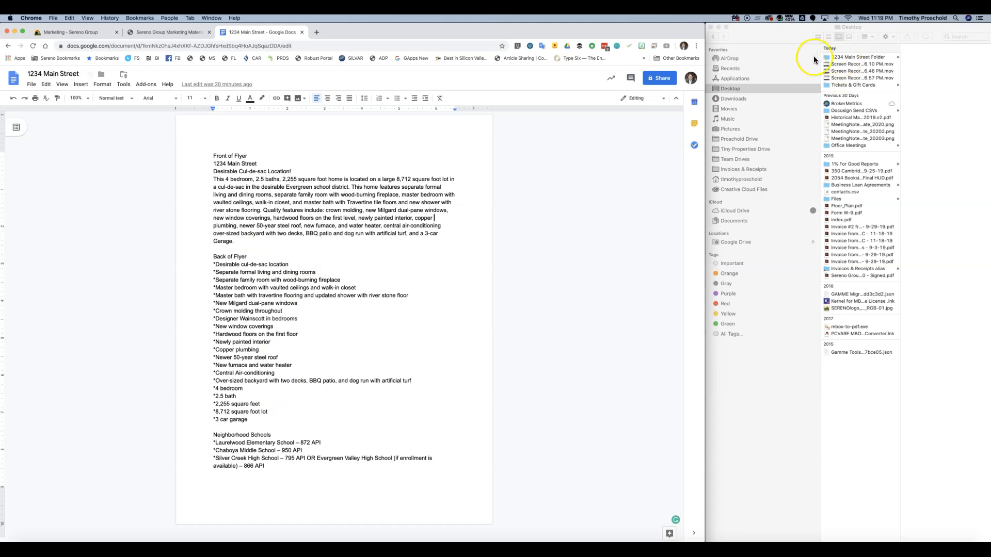
- Show the 1234 Main Street Folder in Finder and start a new empty Chrome tab
click(849, 59)
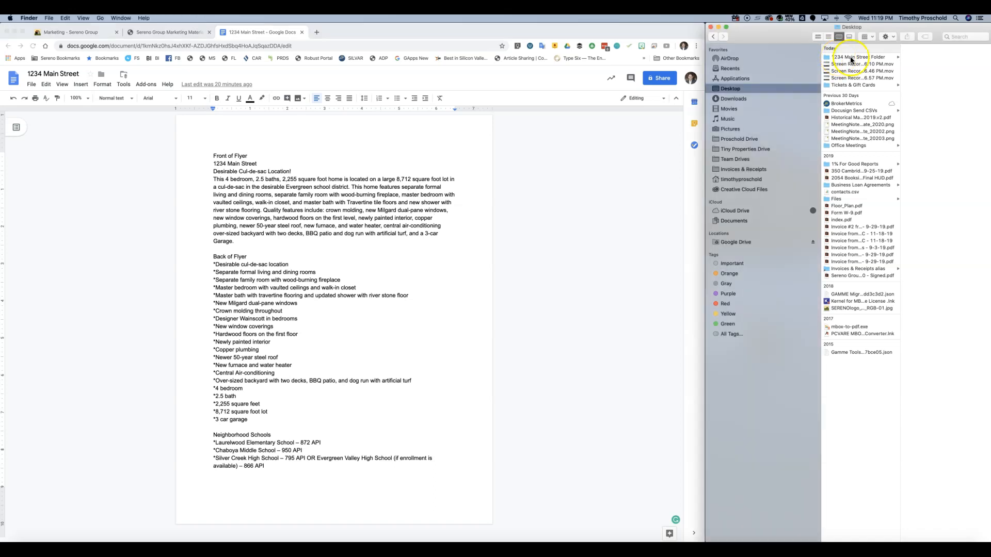
click(852, 59)
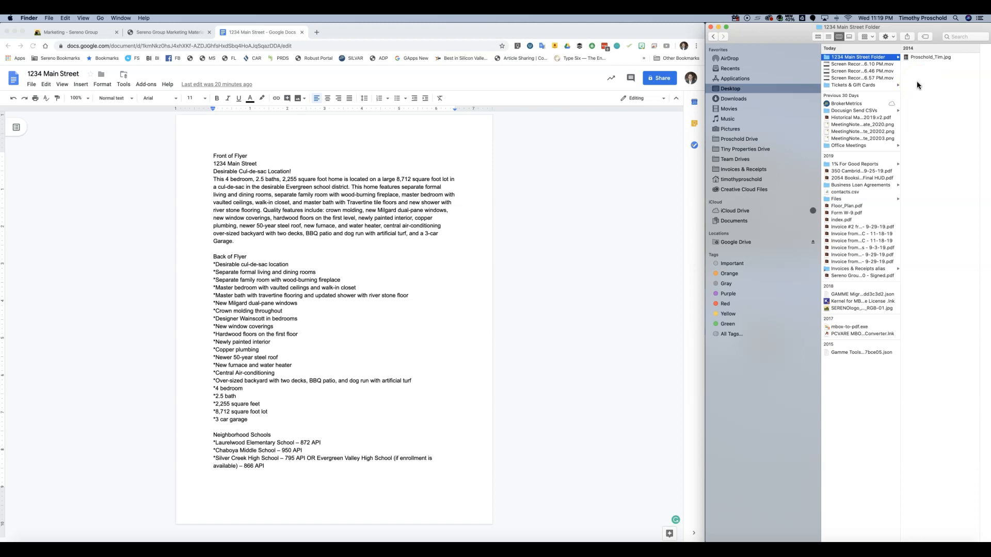
click(318, 33)
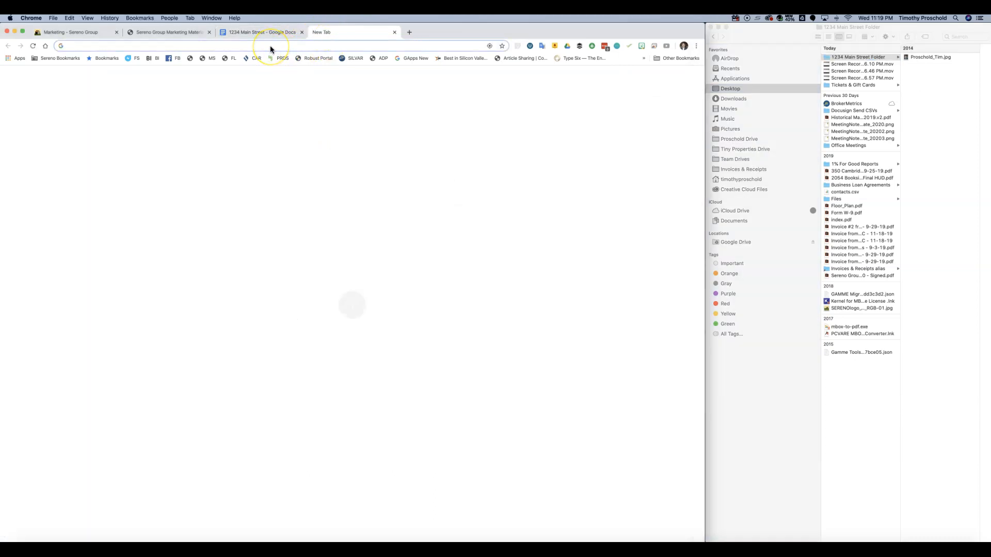
- Search for 'tourfactory' and open the TourFactory website
text(tourfac)
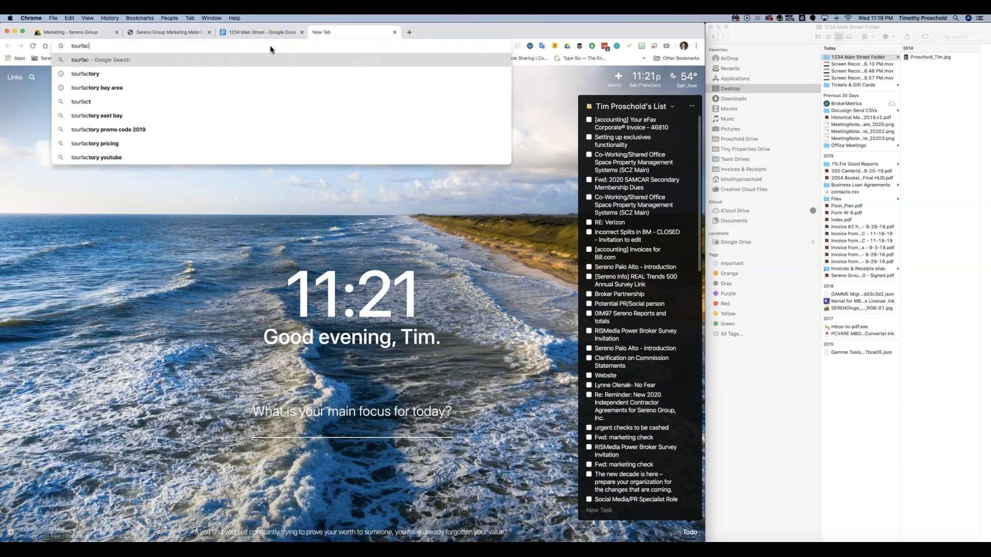
key(Down)
key(Return)
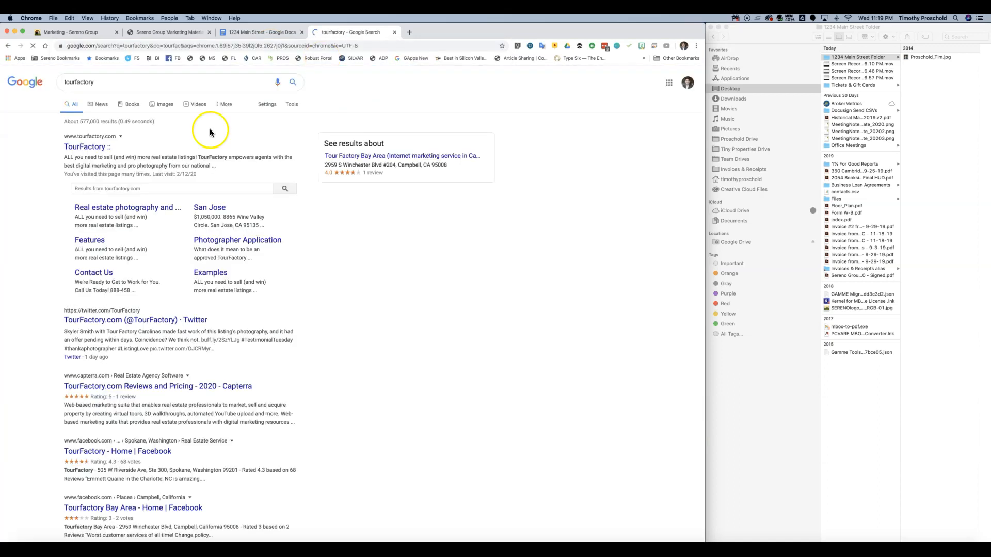
click(88, 147)
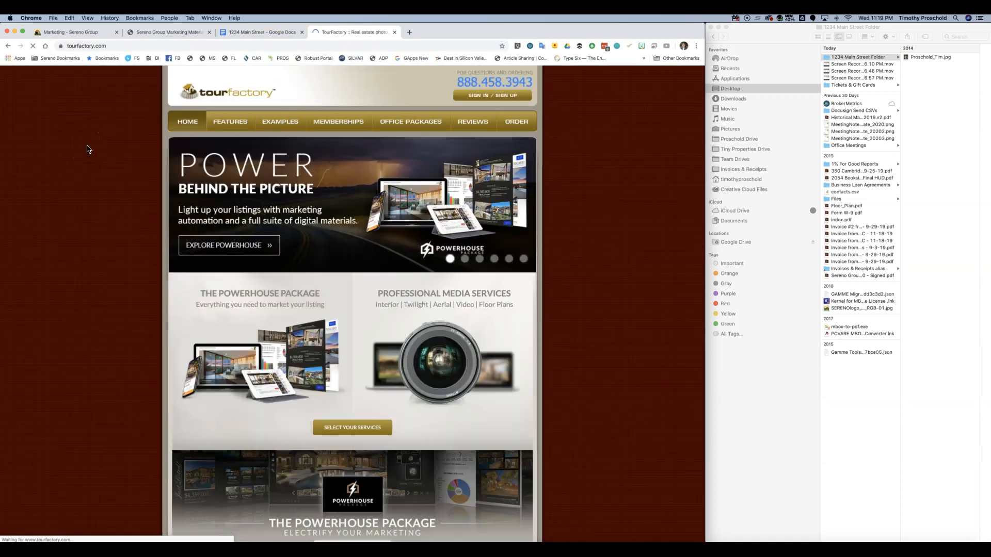
- Sign in to TourFactory and scroll to Your Most Recently Updated Listings
click(475, 97)
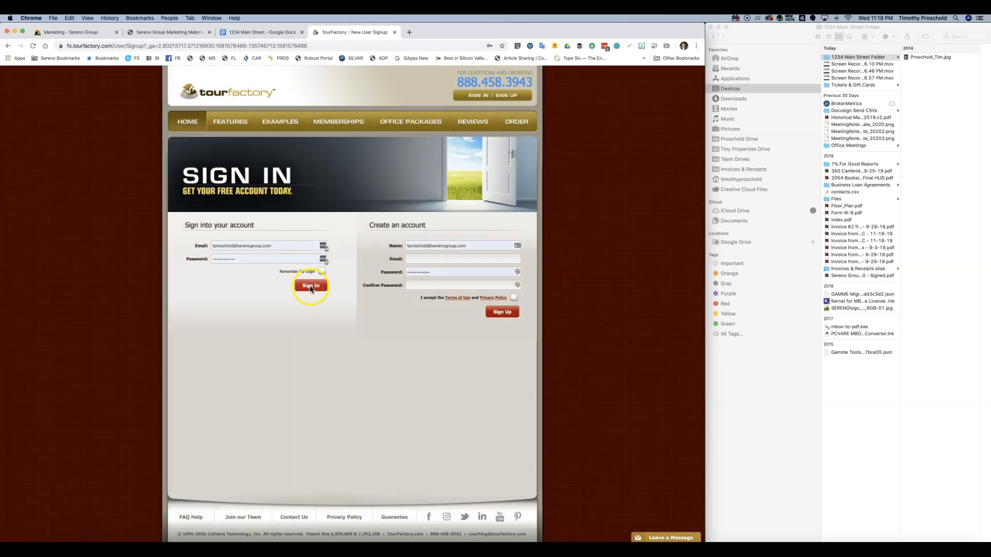
click(310, 287)
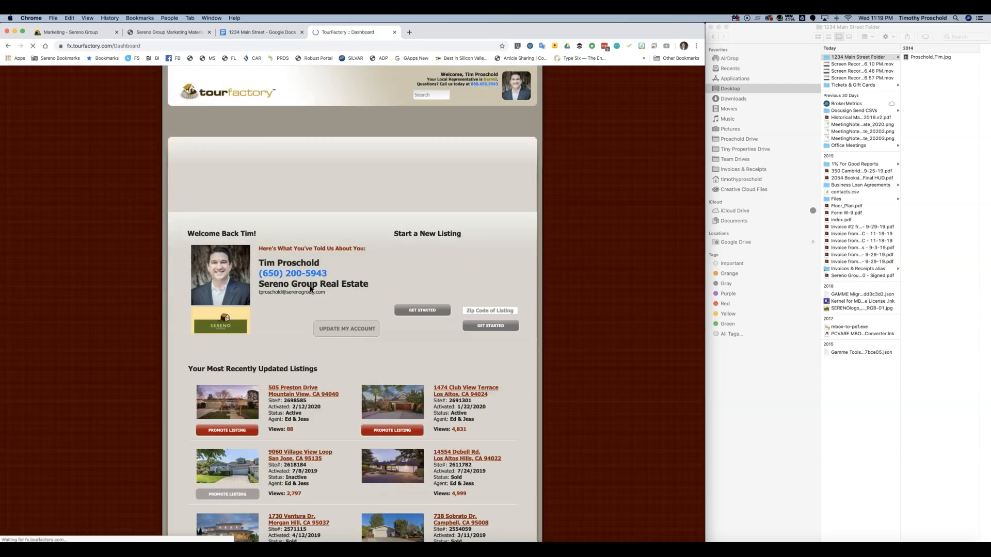
scroll(279, 232, down, 1)
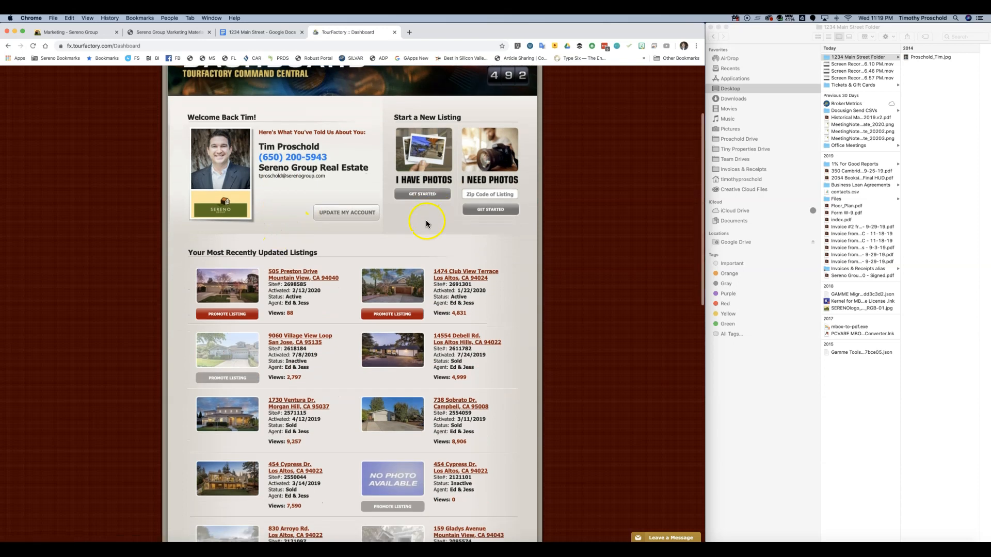
scroll(426, 220, down, 5)
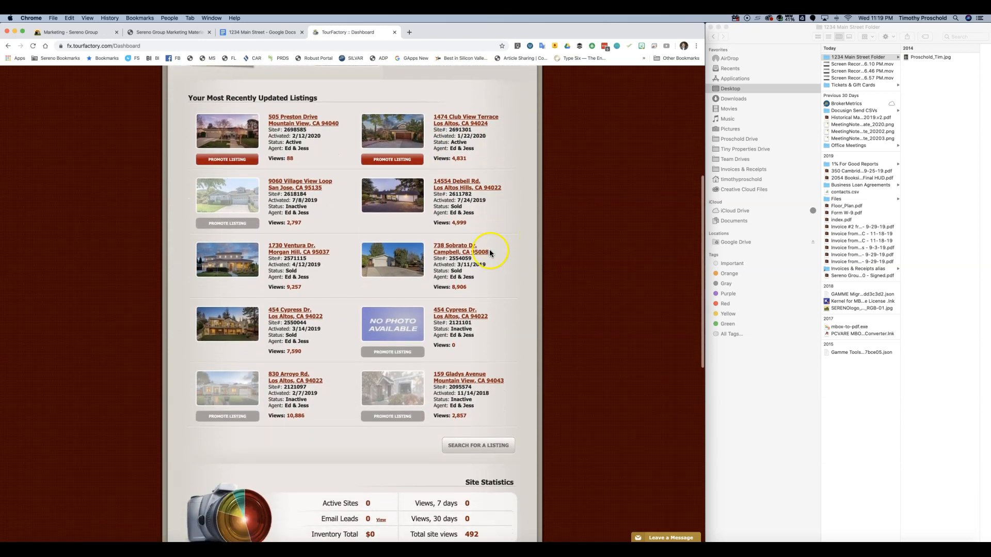
scroll(490, 250, down, 2)
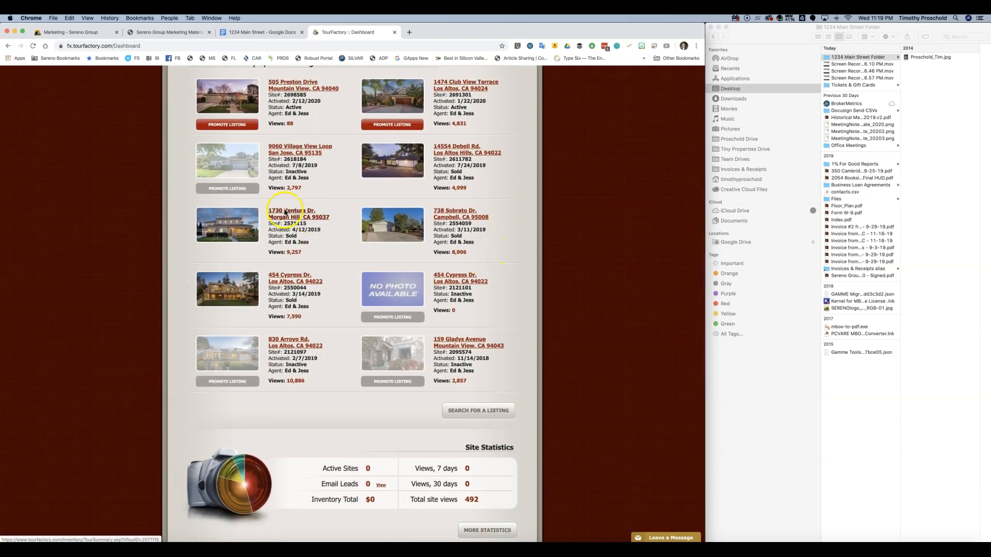
click(279, 213)
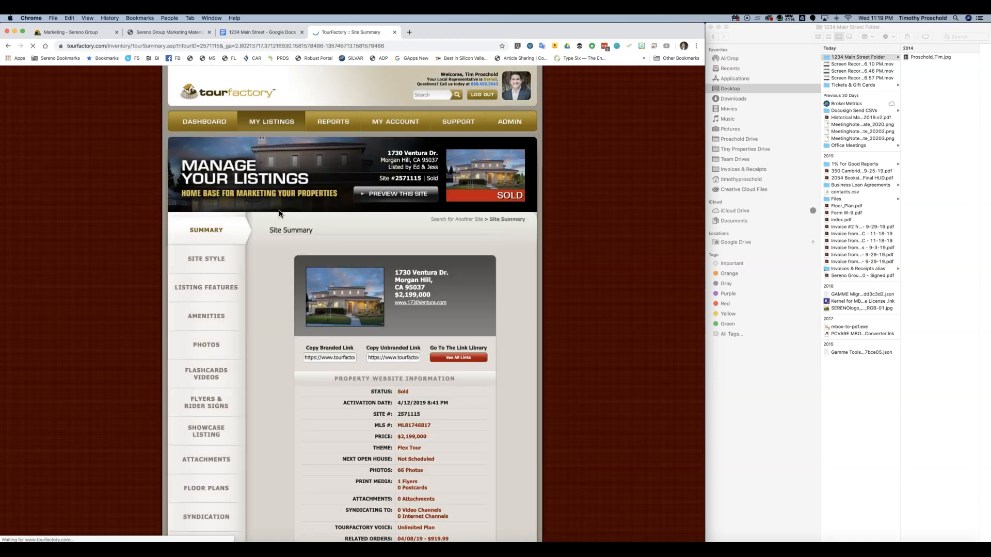
scroll(274, 292, down, 3)
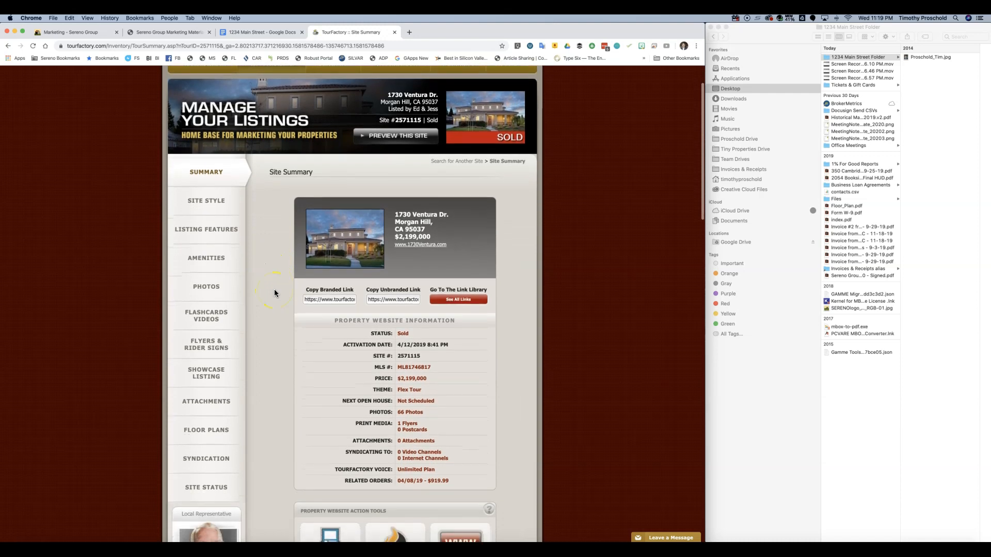
scroll(274, 292, down, 2)
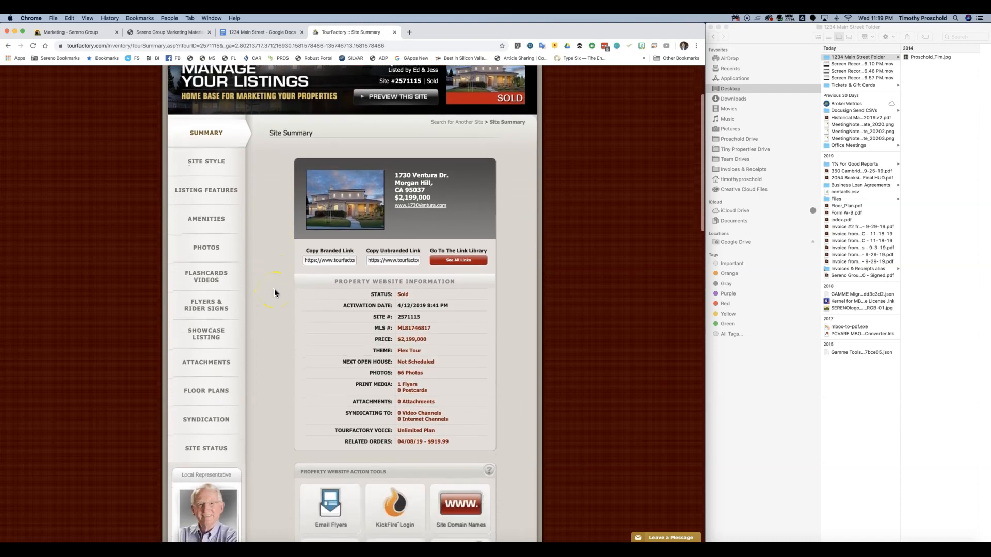
click(408, 374)
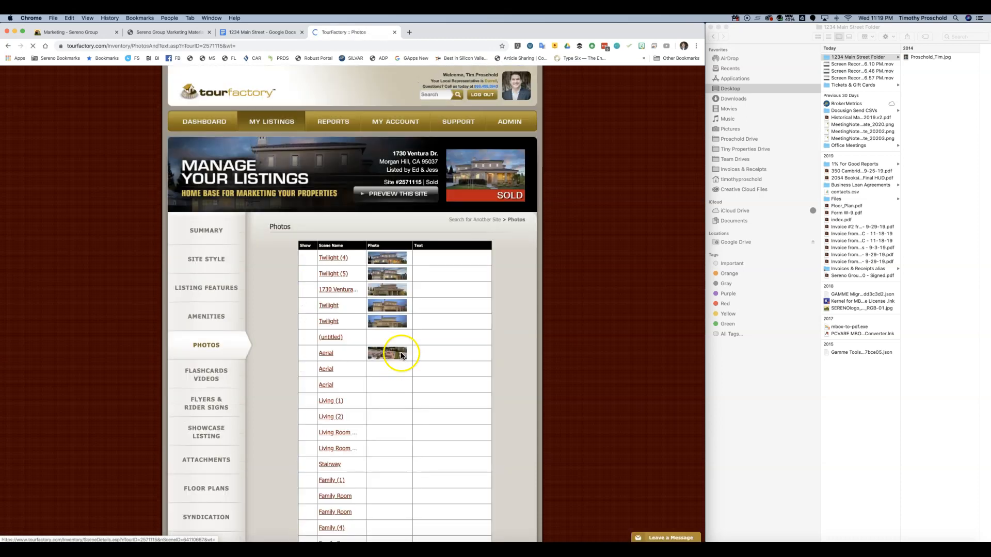
scroll(463, 310, down, 2)
scroll(464, 308, down, 10)
scroll(447, 303, down, 15)
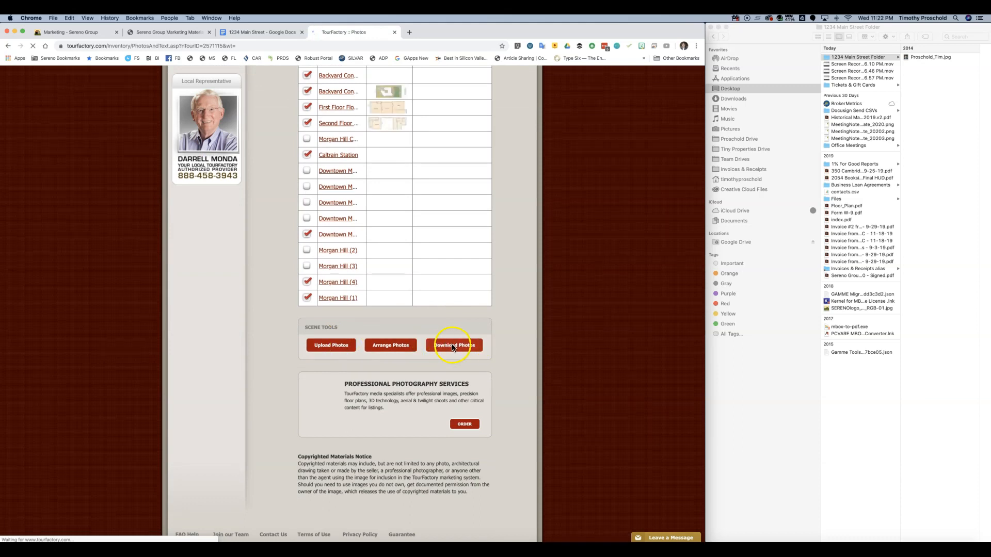
click(449, 348)
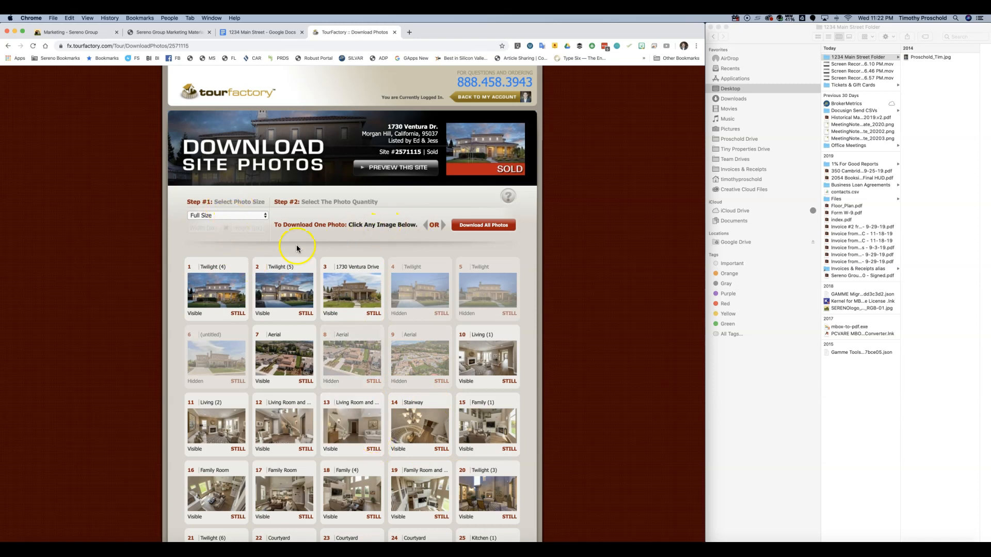
- Keep the size at Full Size and download all photos as the Photos2571115 zip
click(258, 217)
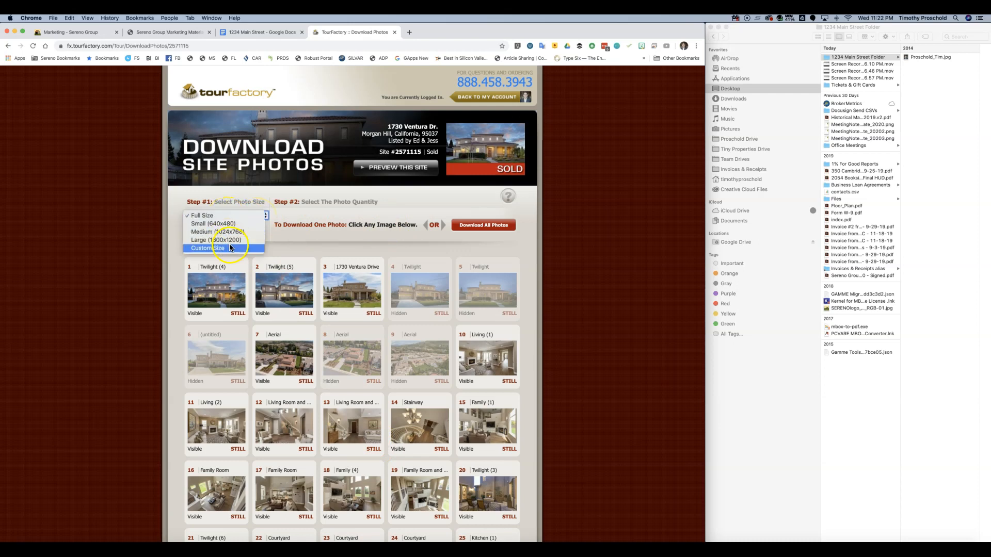
click(211, 215)
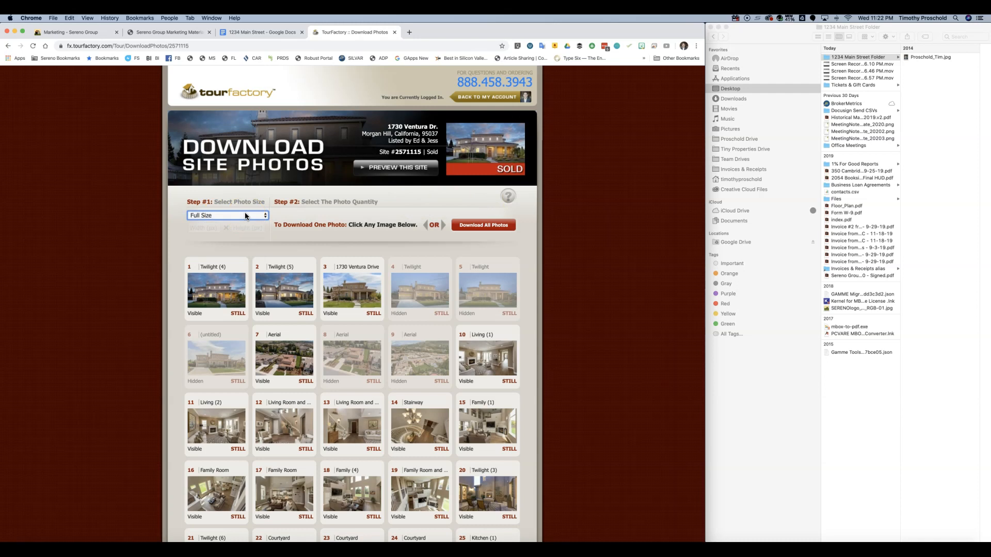
click(475, 227)
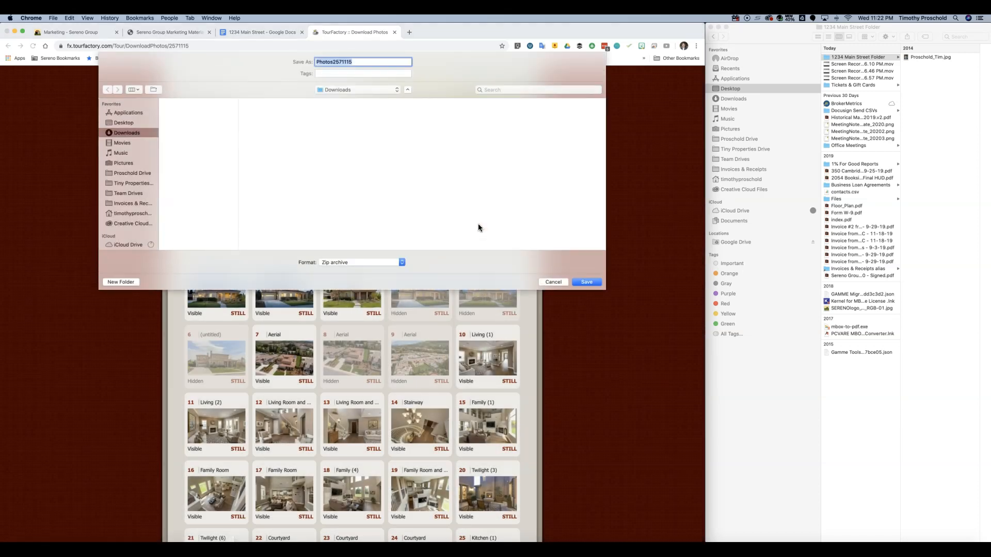
- Save Photos2571115.zip into Desktop > 1234 Main Street Folder, then return to the Sereno Group store
click(124, 123)
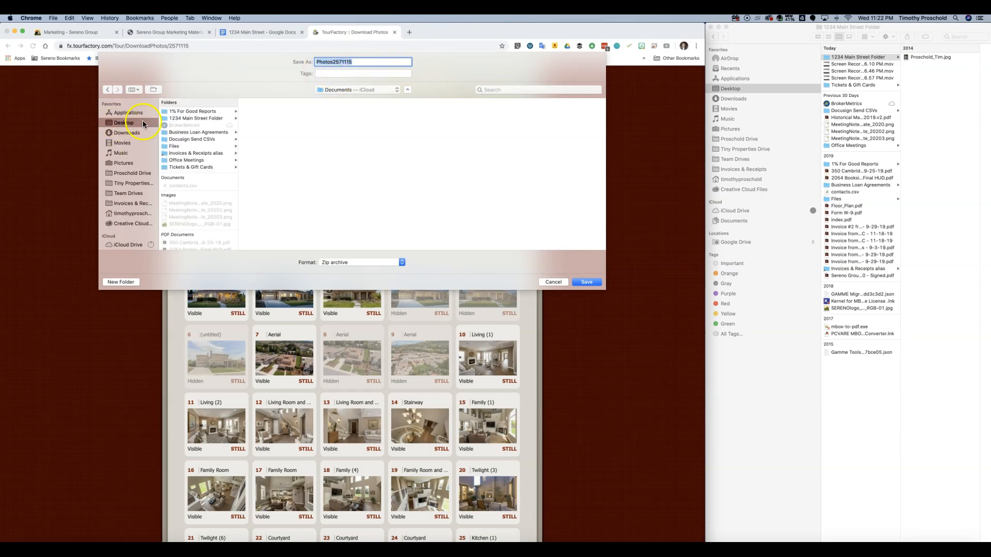
click(192, 119)
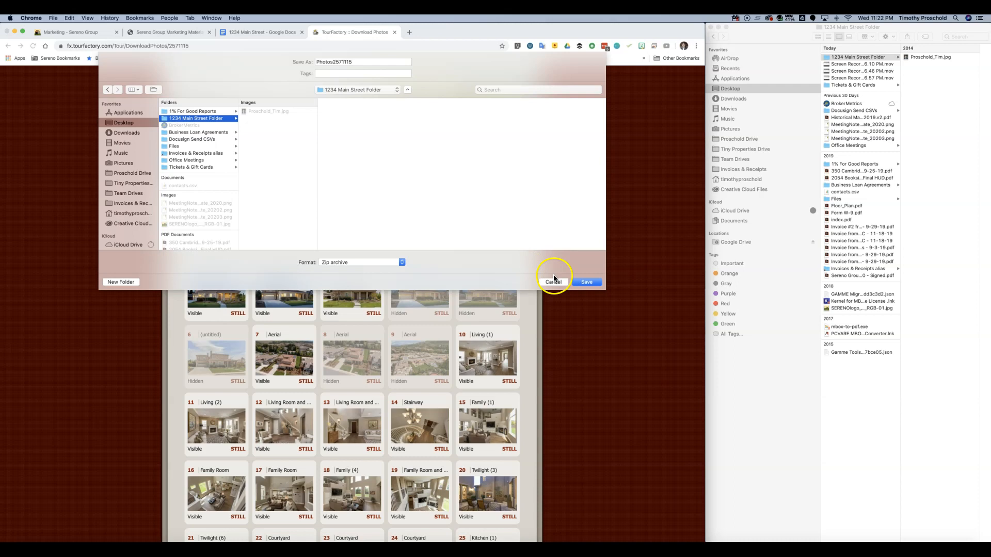
click(587, 282)
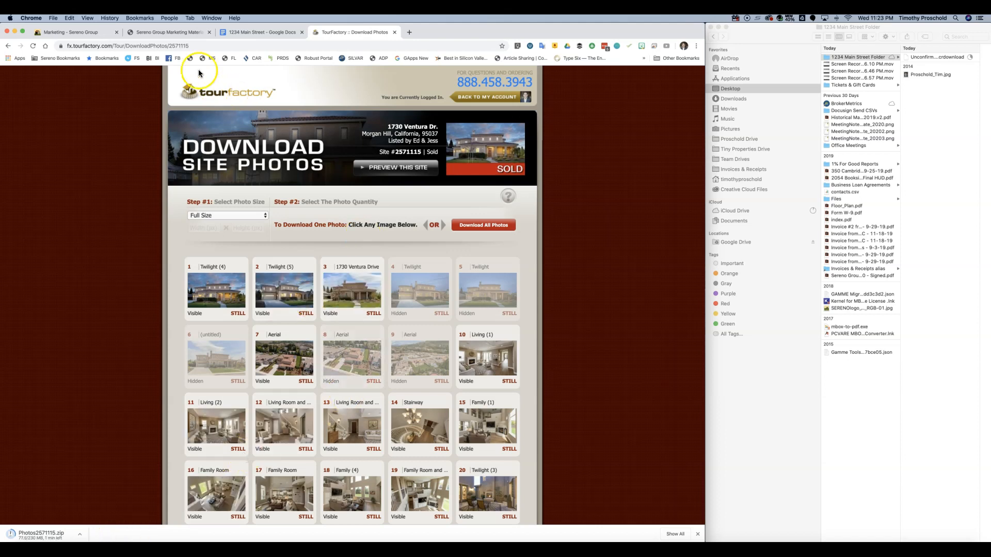
click(161, 34)
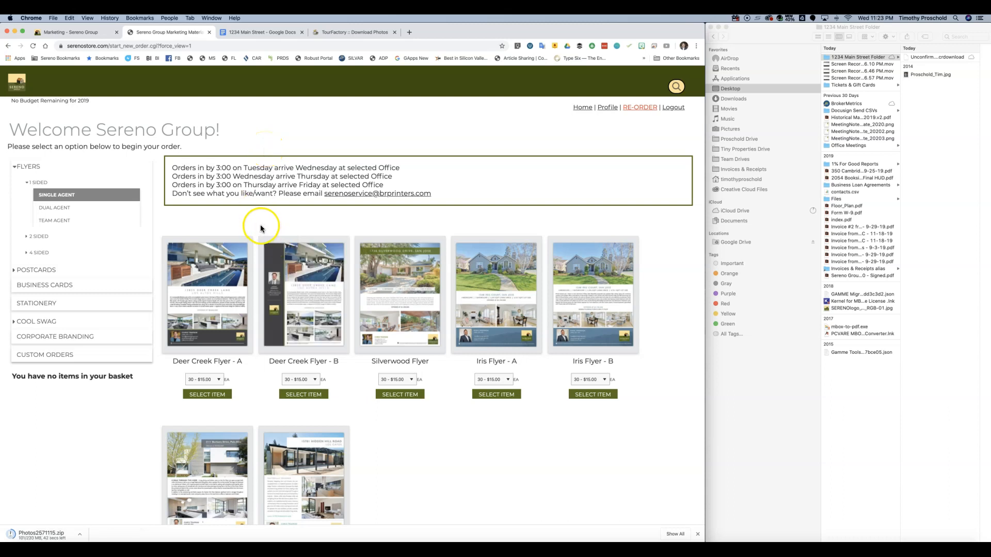
- List the 2 SIDED Single Agent flyers and scroll through the five designs
click(36, 235)
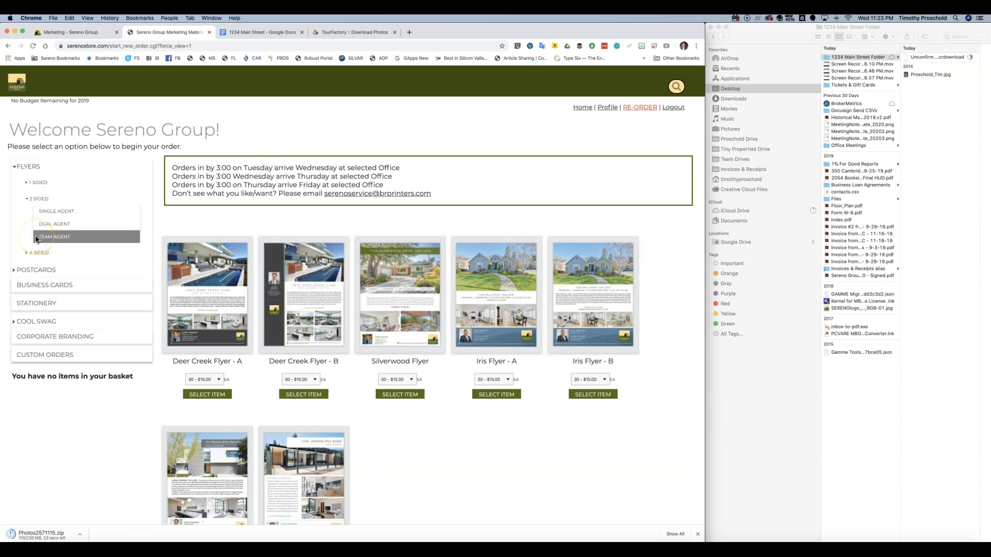
click(58, 214)
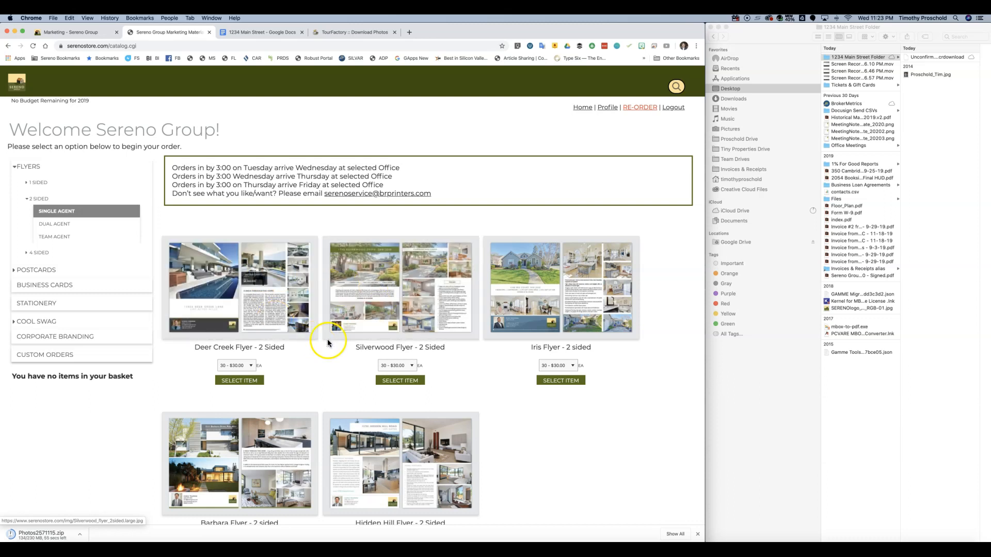
scroll(328, 343, down, 3)
scroll(328, 343, down, 3)
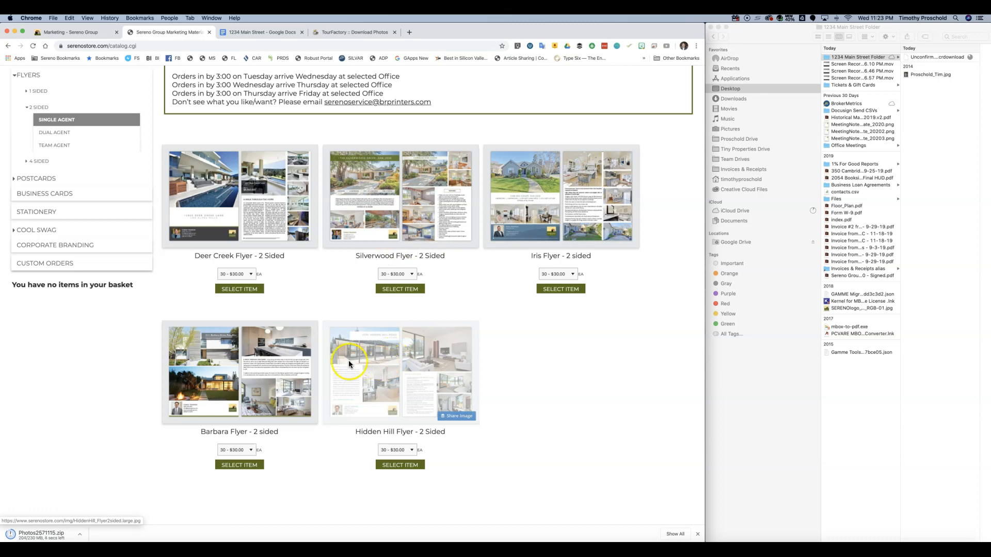
scroll(361, 374, down, 1)
scroll(352, 335, down, 1)
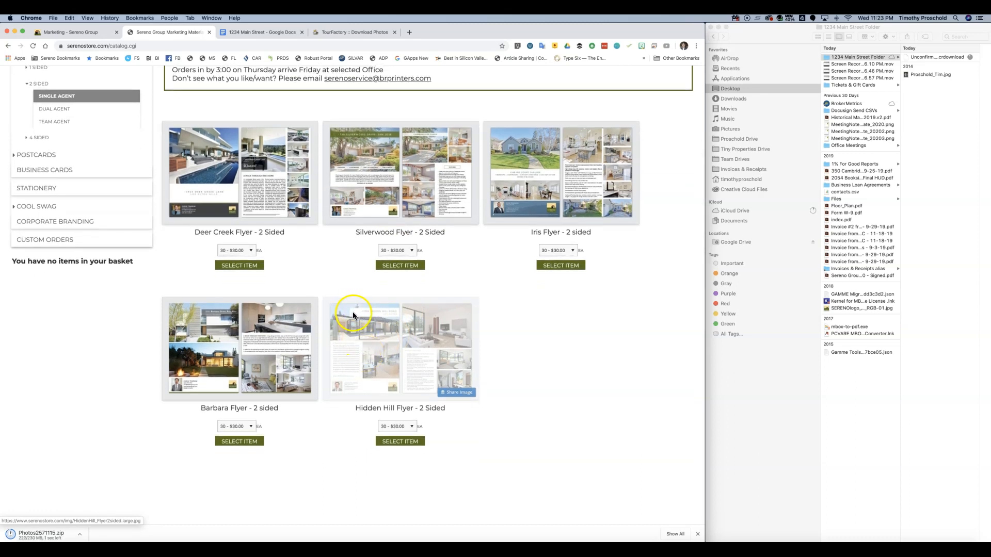
- Pick 200 copies ($200.00) of the Silverwood Flyer - 2 Sided and select the item
click(408, 252)
click(400, 256)
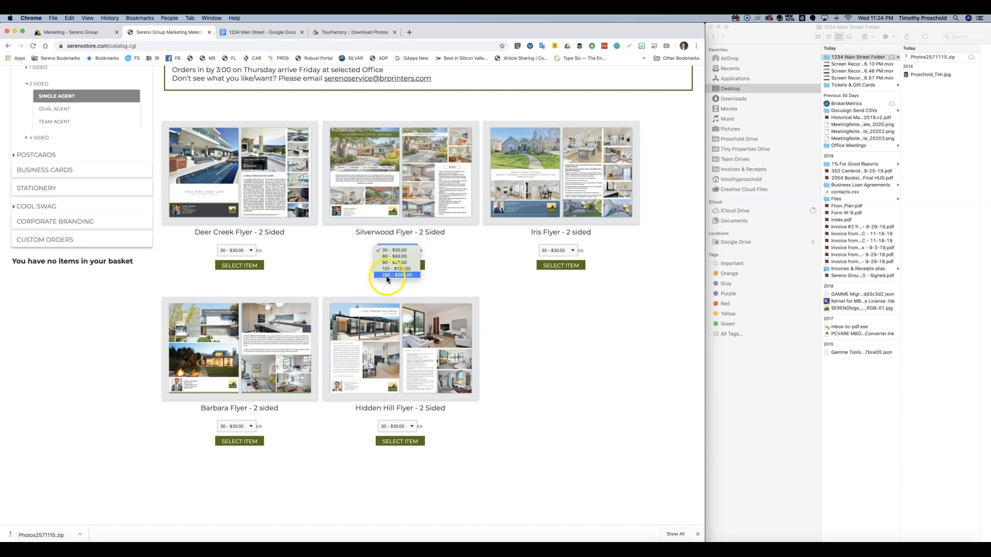
click(386, 275)
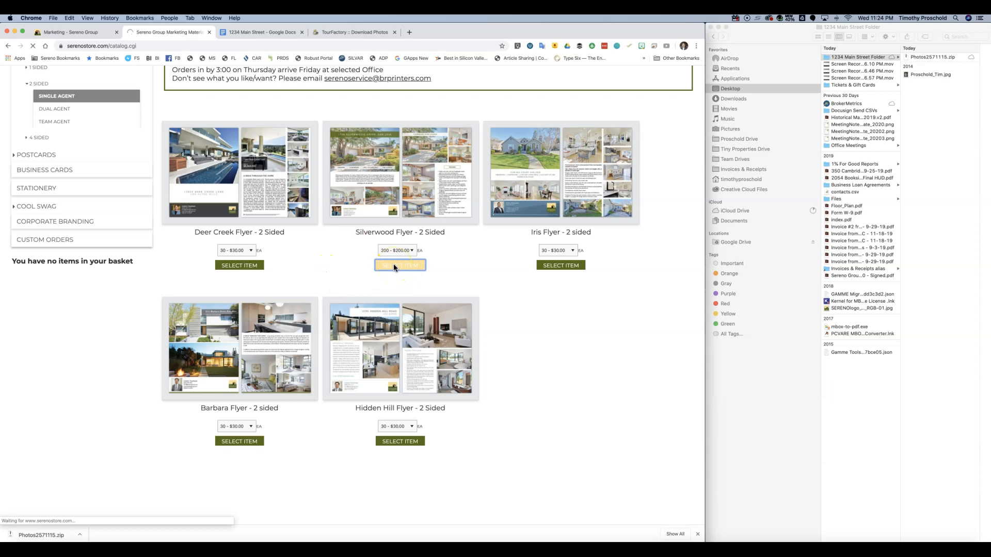
click(933, 60)
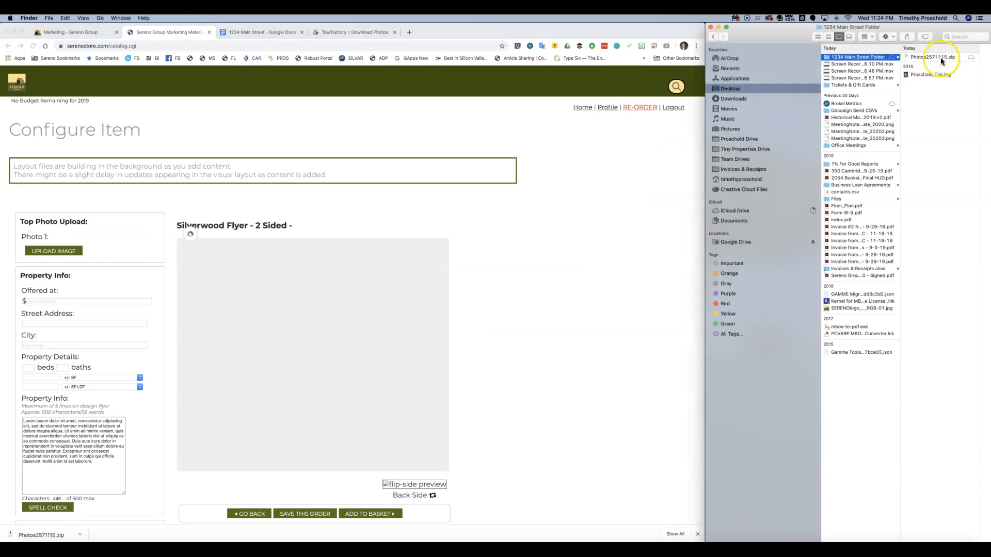
- Extract Photos2571115.zip in Finder and open the resulting Photos2571115 folder
click(941, 60)
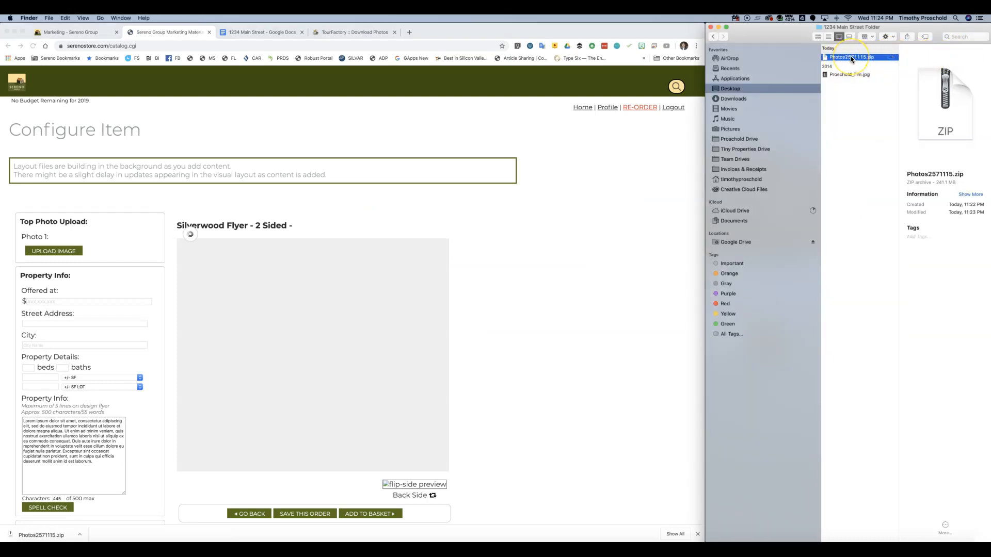
double_click(850, 57)
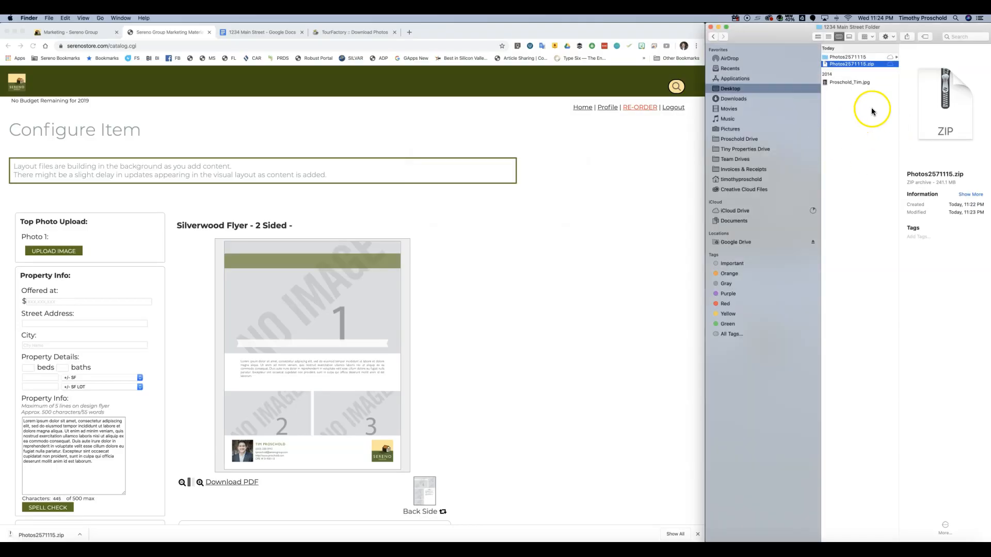
key(Up)
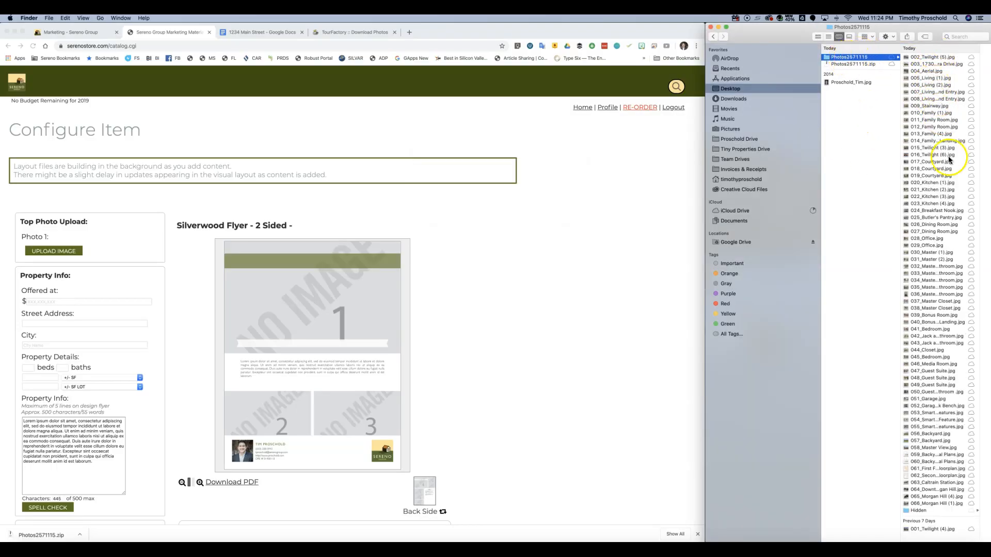
- Move 002_Twilight (5).jpg from Photos2571115 into the 1234 Main Street Folder
click(926, 57)
scroll(884, 87, left, 3)
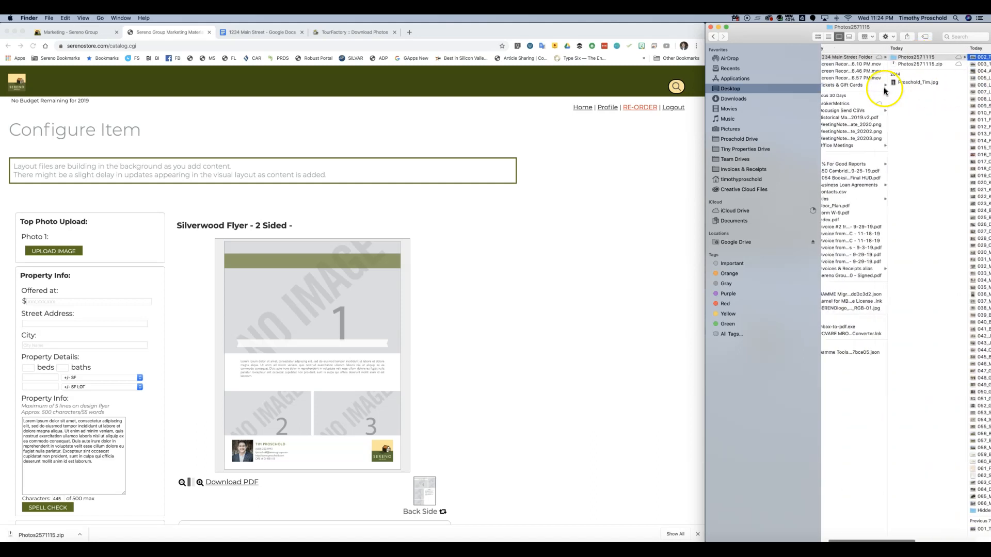
scroll(883, 88, right, 3)
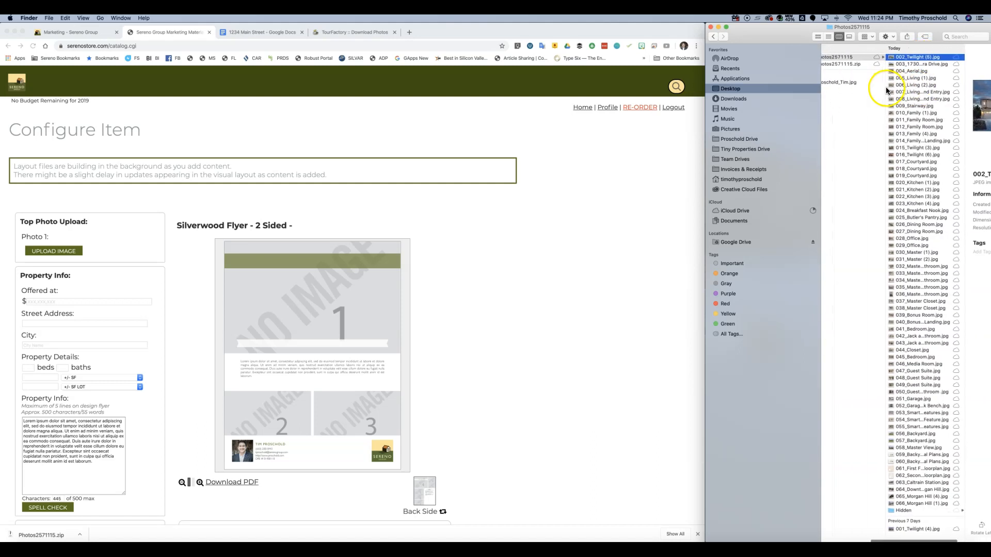
drag(903, 58, 857, 127)
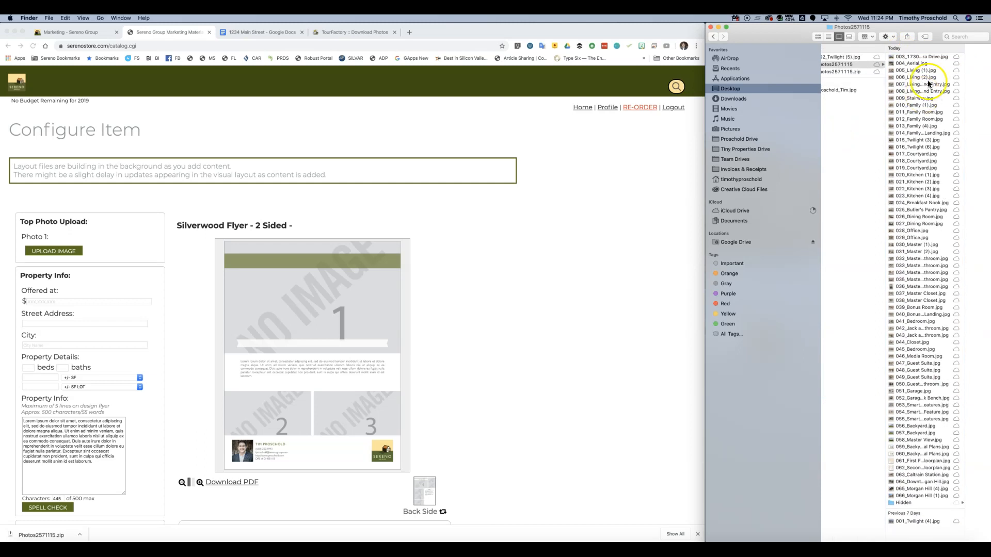
- Preview the living room, stairway and family photos, then move 010_Family (1).jpg to the Desktop
click(924, 84)
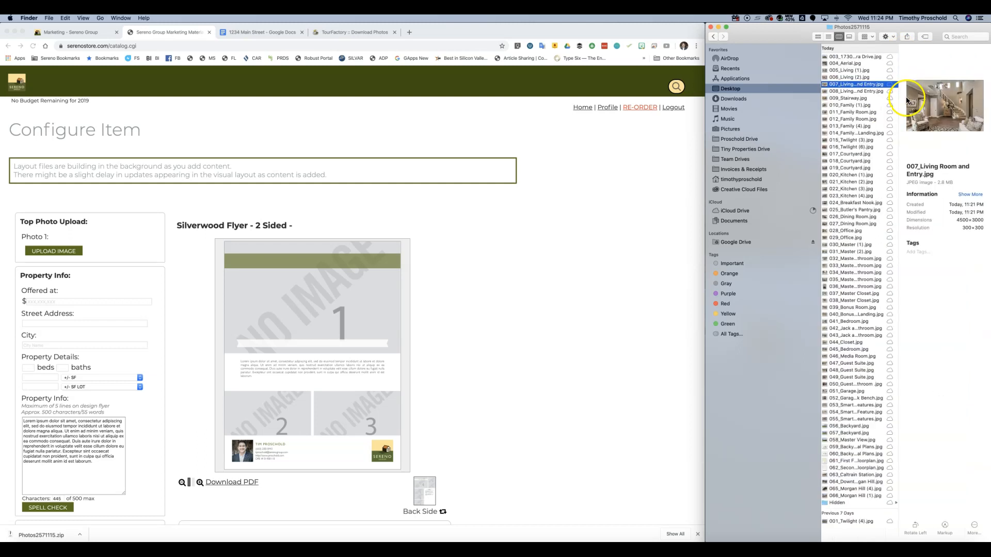
click(863, 92)
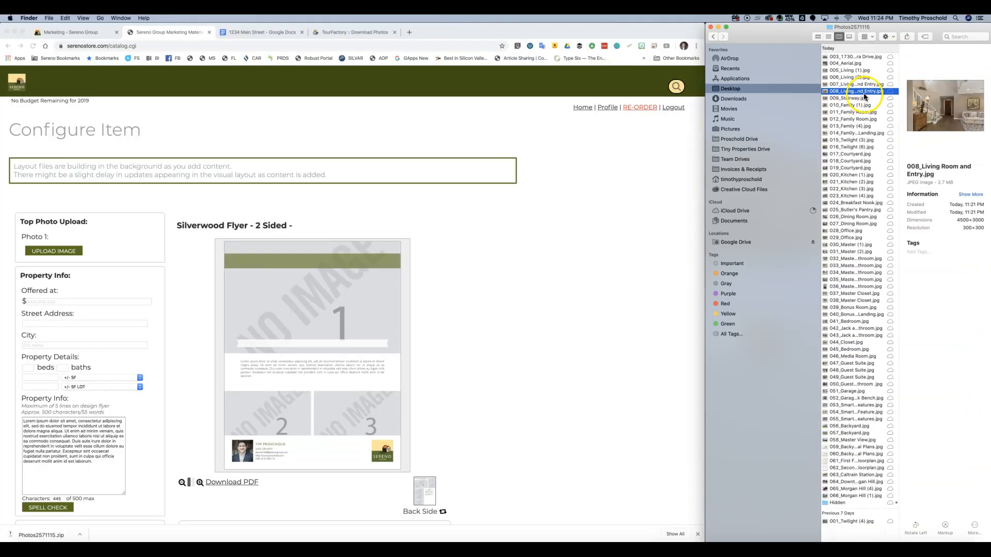
click(844, 98)
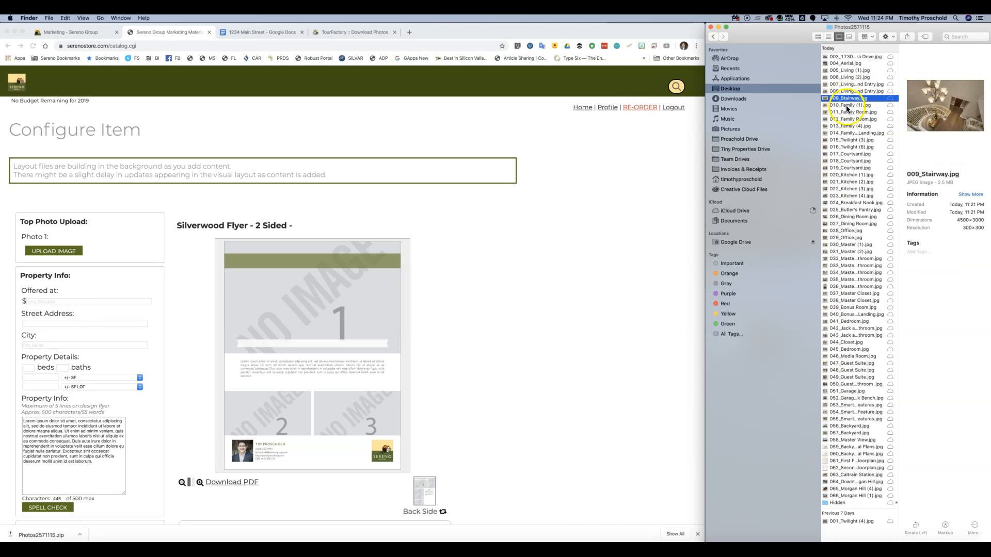
click(847, 105)
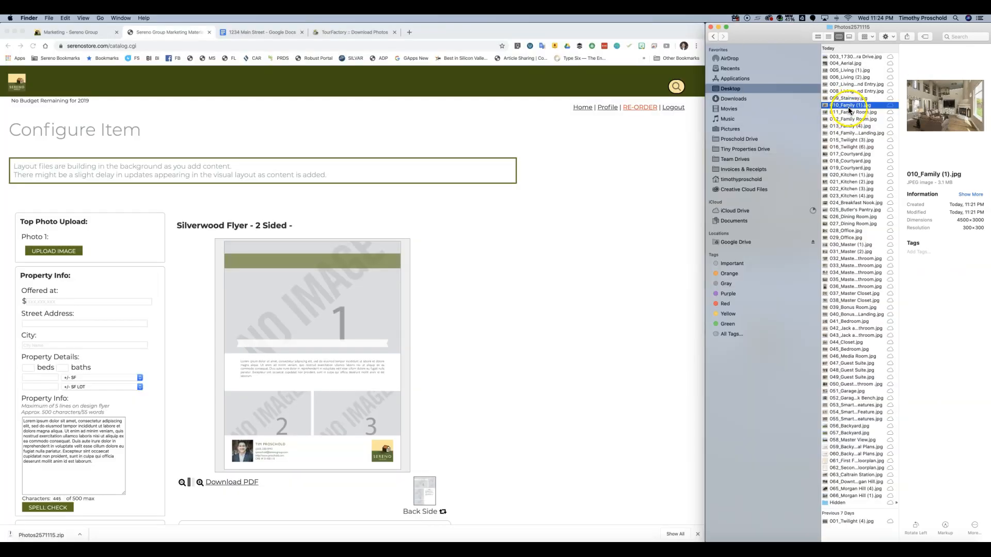
click(847, 113)
click(852, 106)
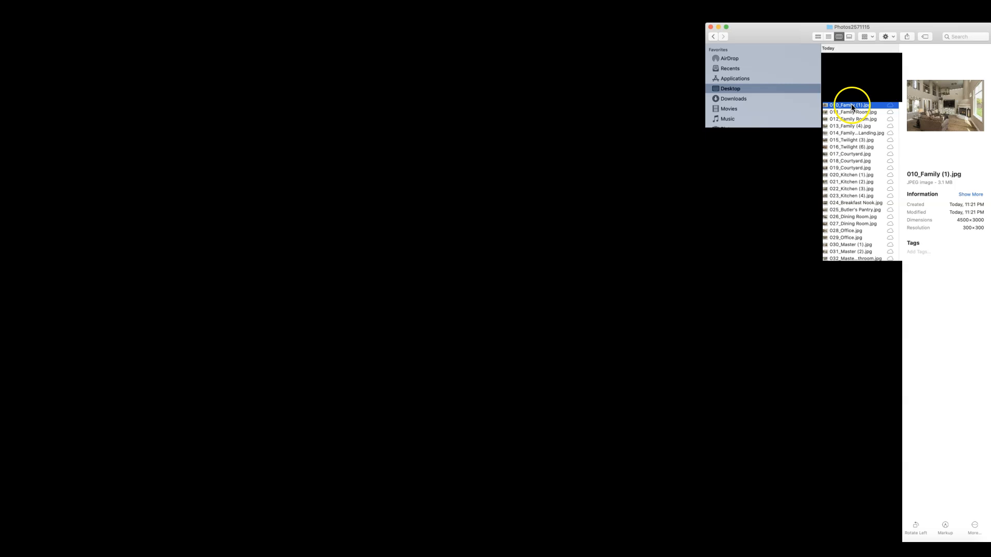
scroll(853, 106, left, 3)
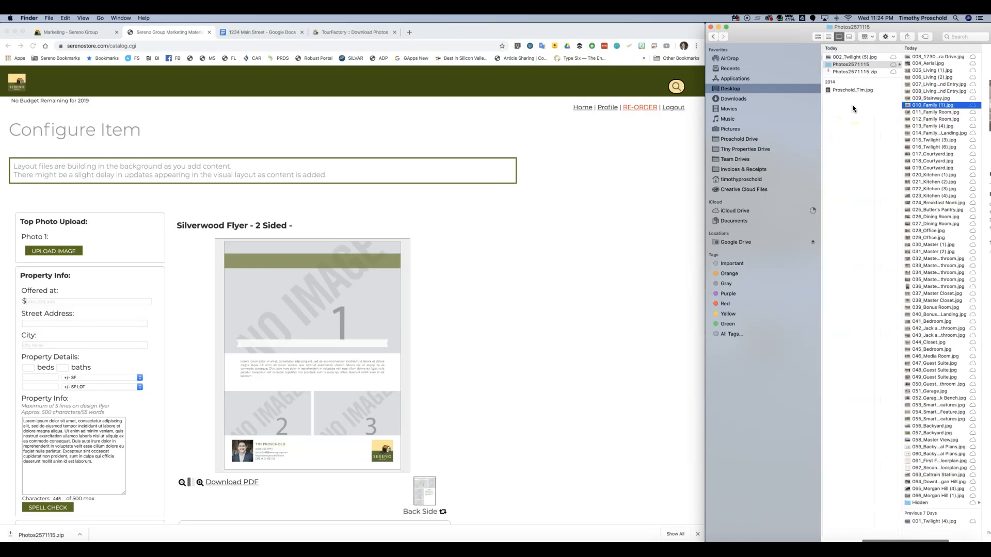
scroll(853, 104, right, 3)
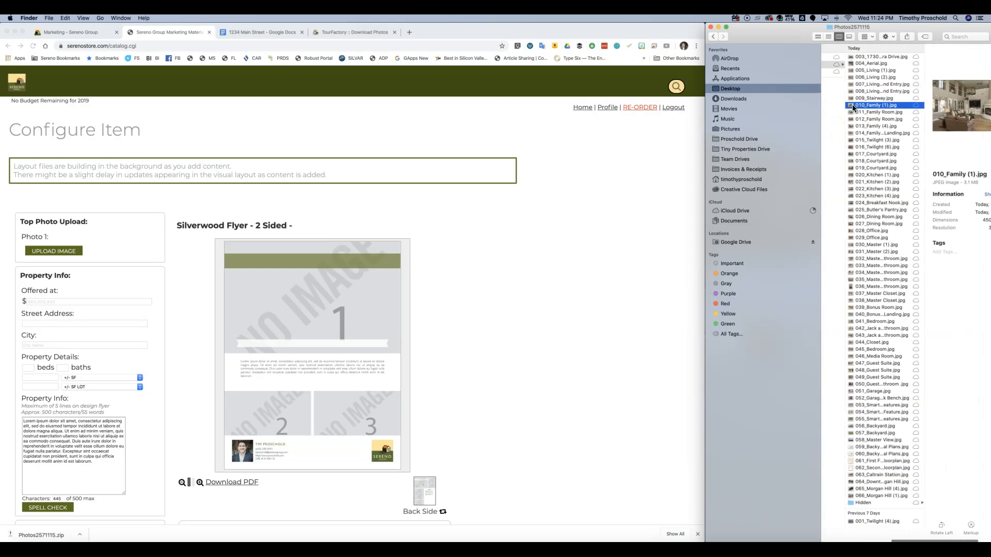
scroll(853, 106, left, 2)
scroll(853, 108, right, 1)
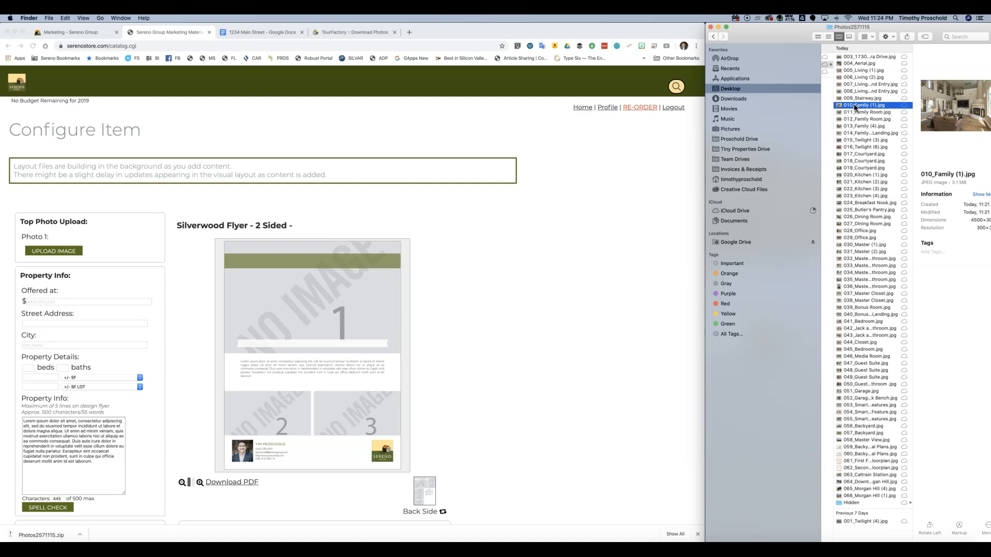
scroll(857, 105, left, 3)
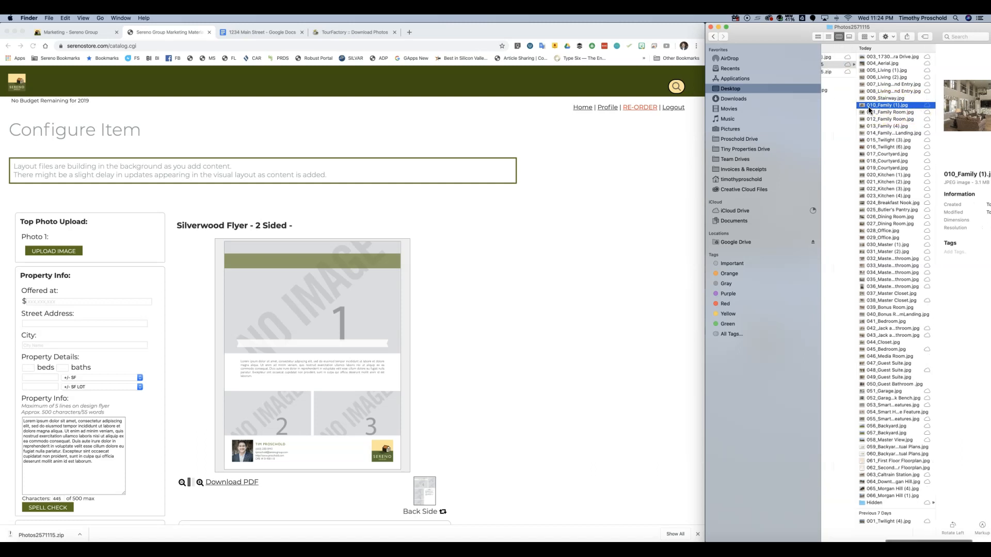
click(886, 108)
drag(887, 106, 834, 111)
- Move 013_Family (4).jpg and 015_Twilight (3).jpg onto the Desktop
click(892, 111)
click(852, 120)
scroll(850, 125, left, 3)
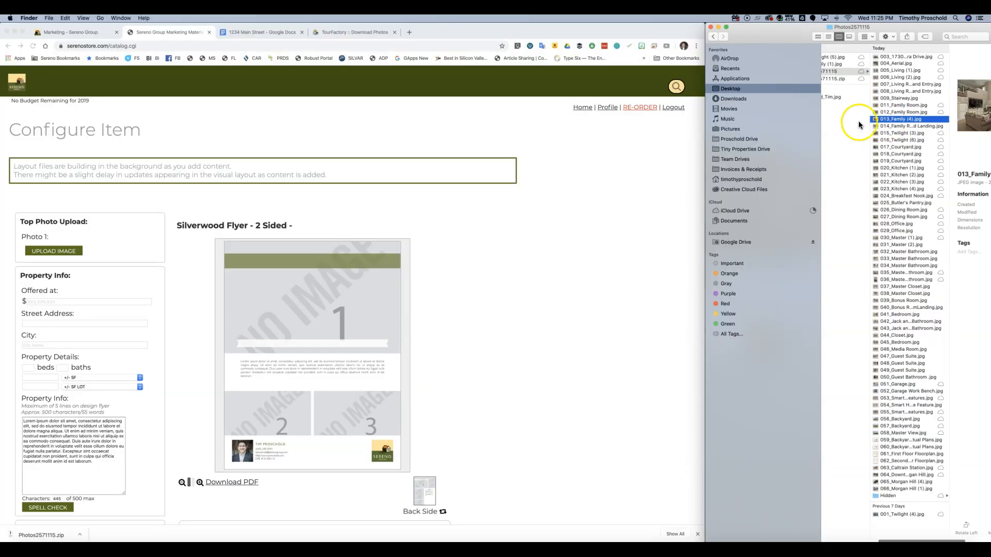
drag(898, 121, 845, 124)
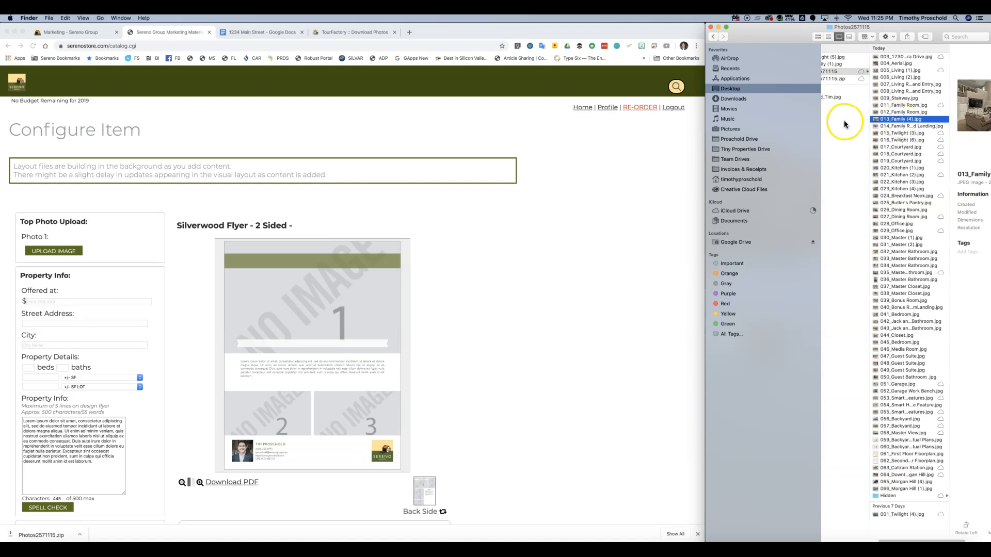
click(898, 135)
scroll(861, 136, left, 3)
drag(913, 126, 846, 129)
- Move 020_Kitchen (1).jpg and 027_Dining Room.jpg onto the Desktop
click(921, 131)
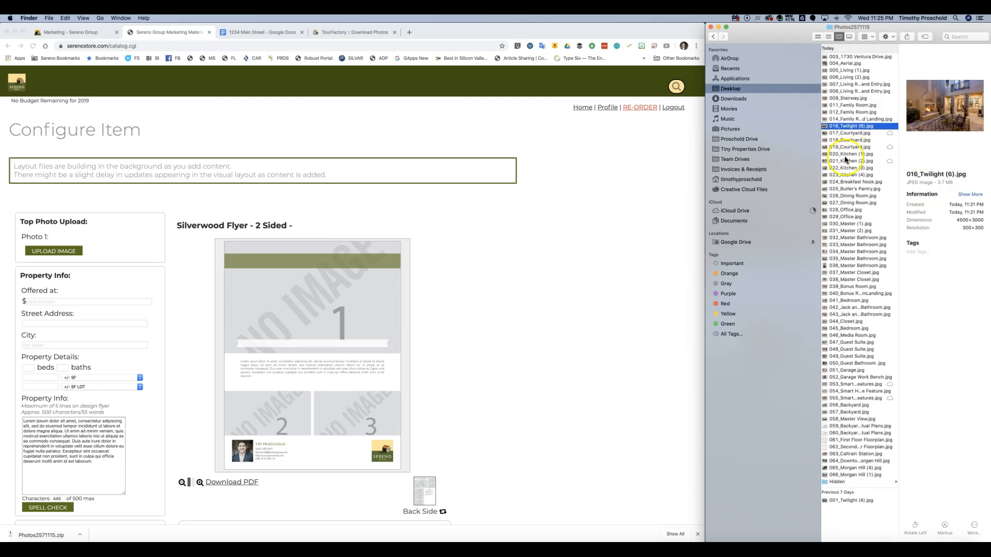
click(846, 155)
scroll(857, 165, left, 2)
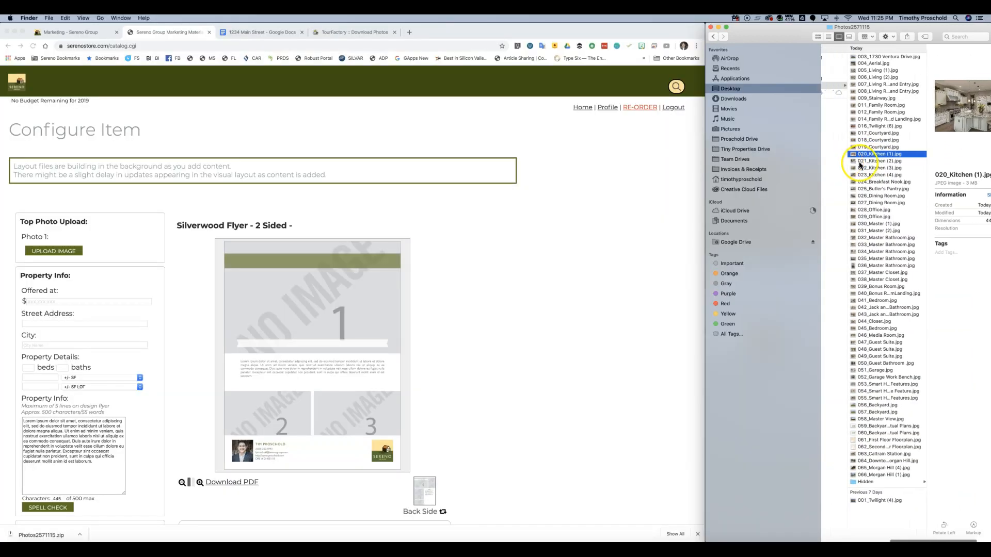
drag(880, 155, 834, 149)
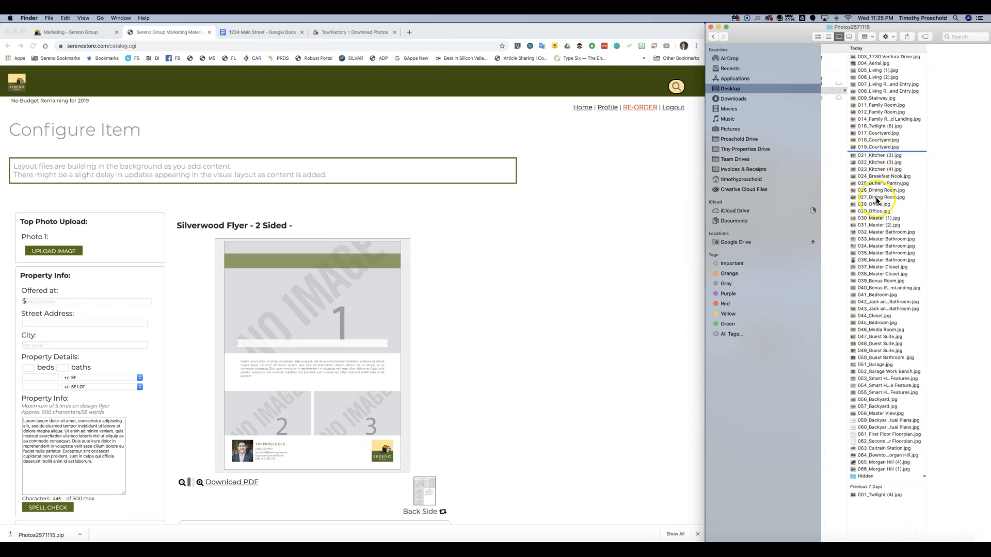
click(880, 190)
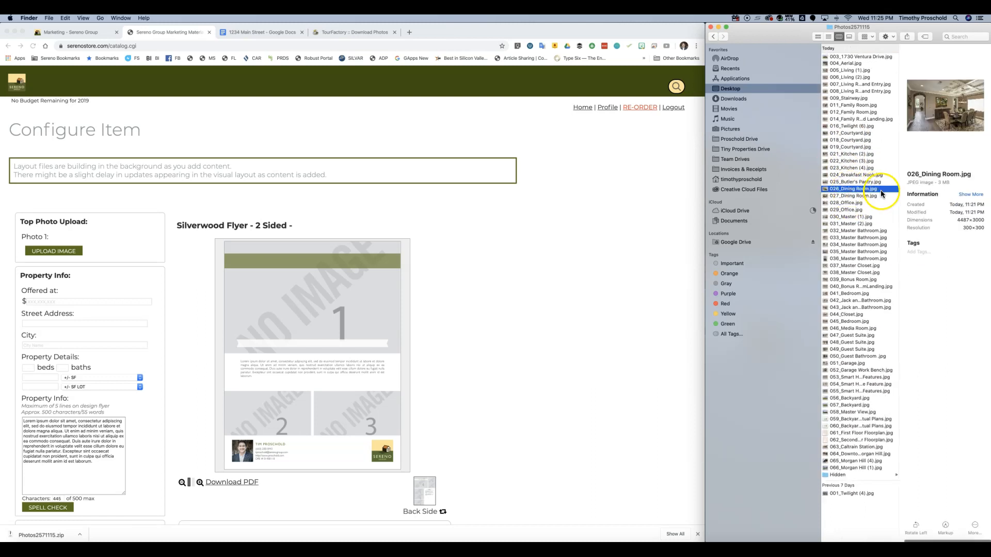
click(865, 197)
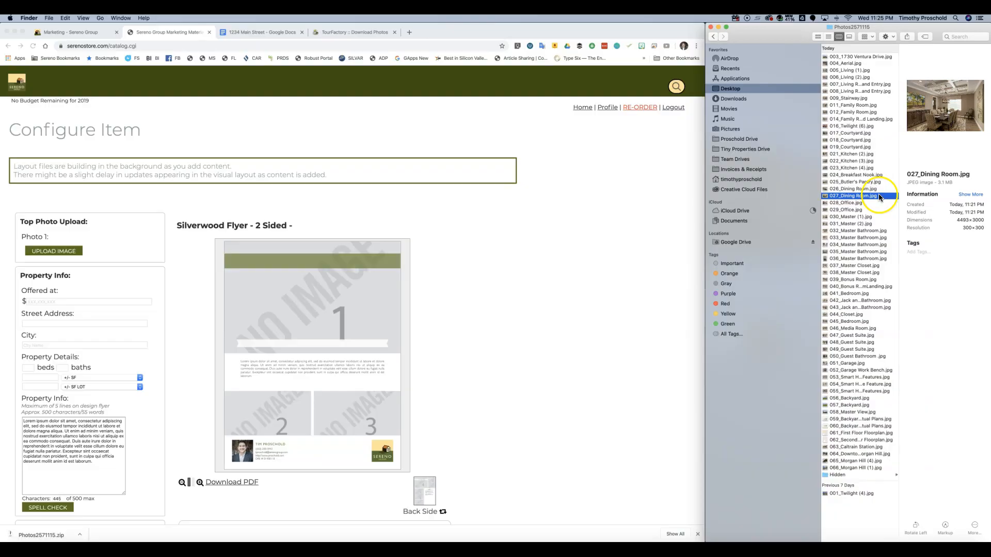
scroll(868, 201, left, 3)
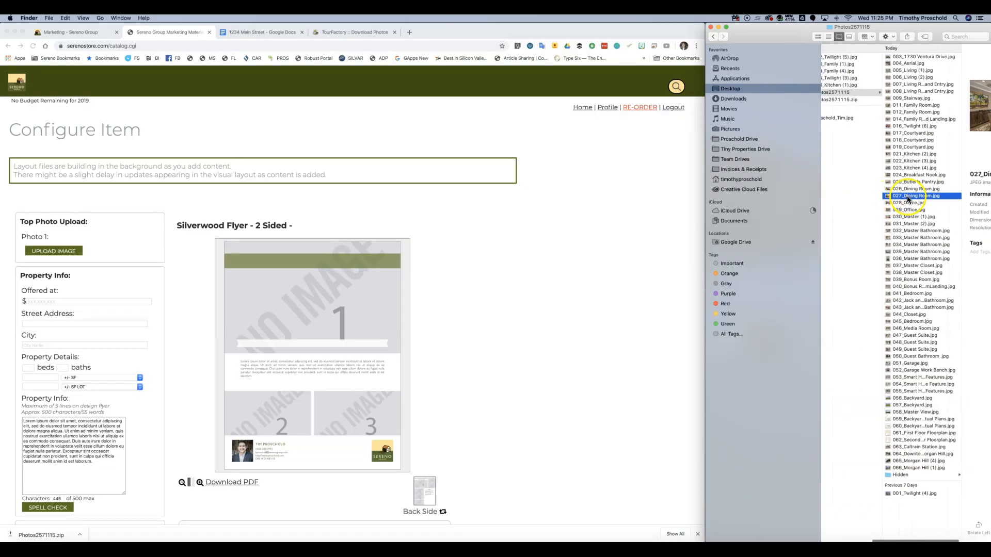
drag(915, 200, 852, 176)
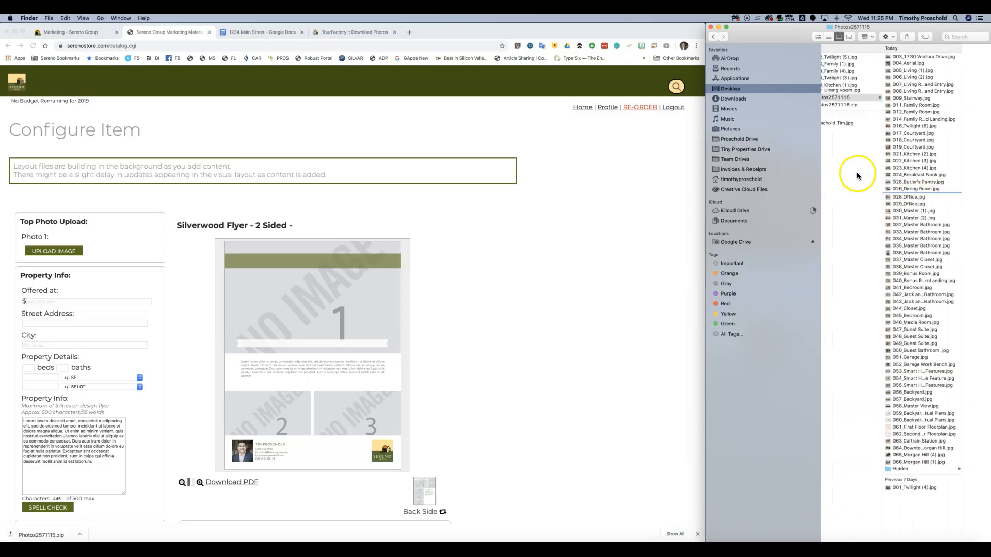
- Move 030_Master (1).jpg, then after previewing other rooms, 058_Master View.jpg to the Desktop
click(913, 211)
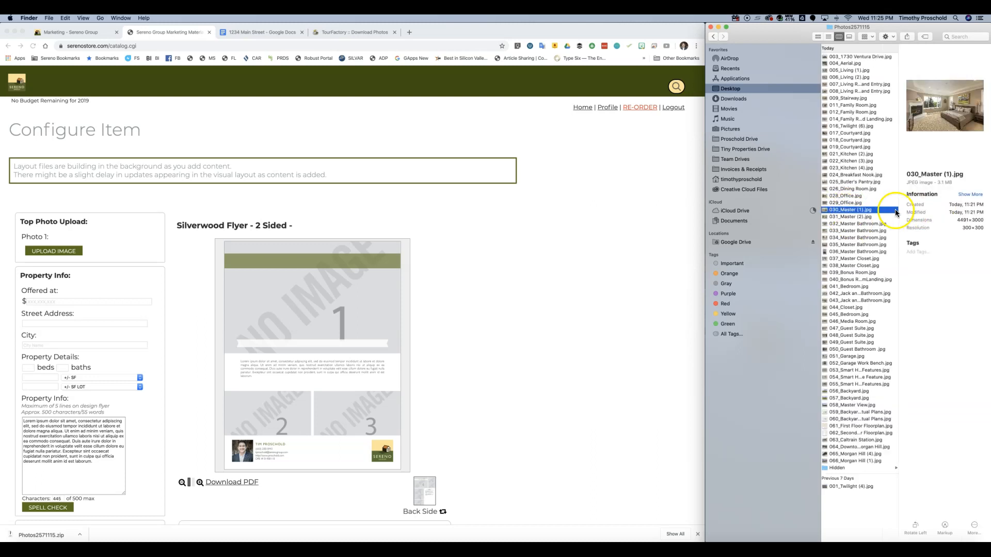
drag(875, 210, 849, 196)
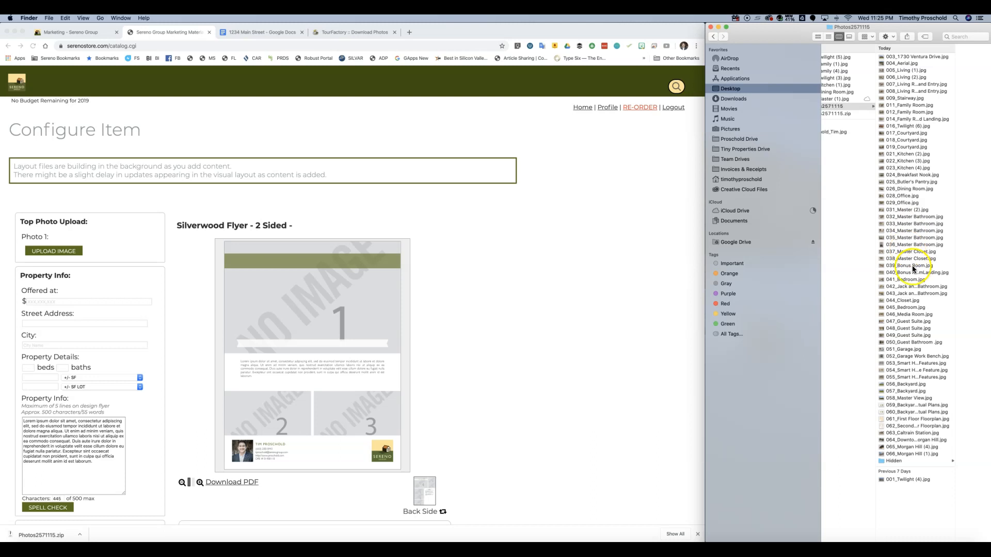
click(912, 322)
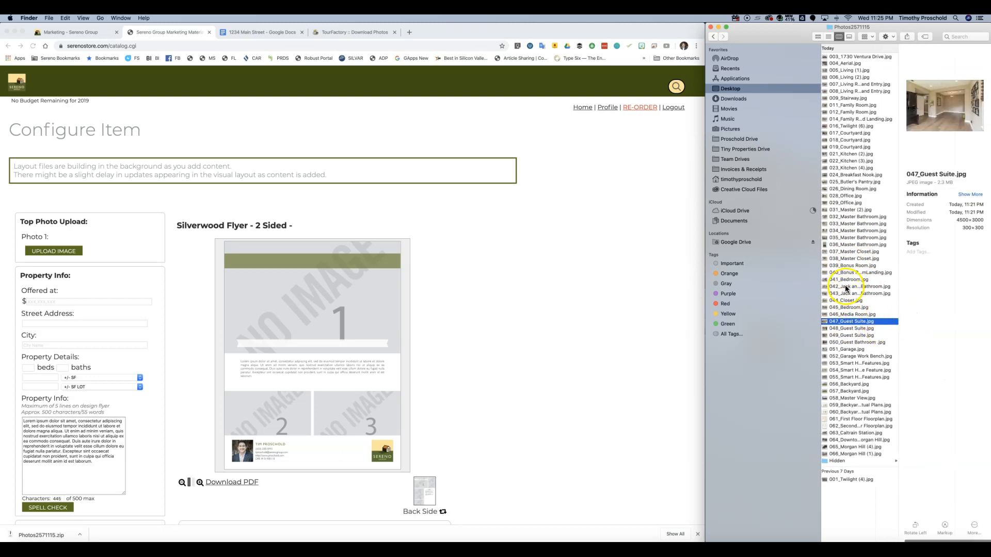
click(853, 226)
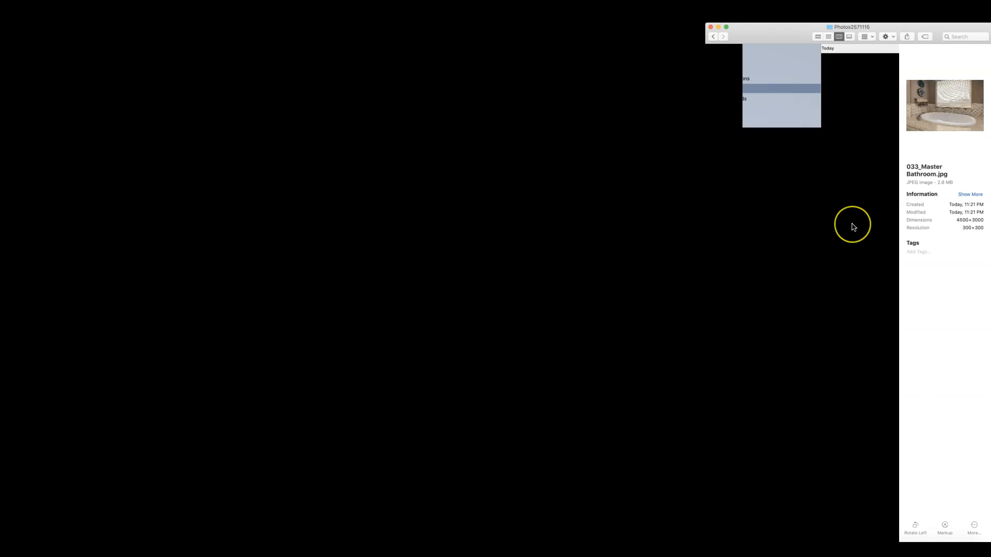
click(840, 245)
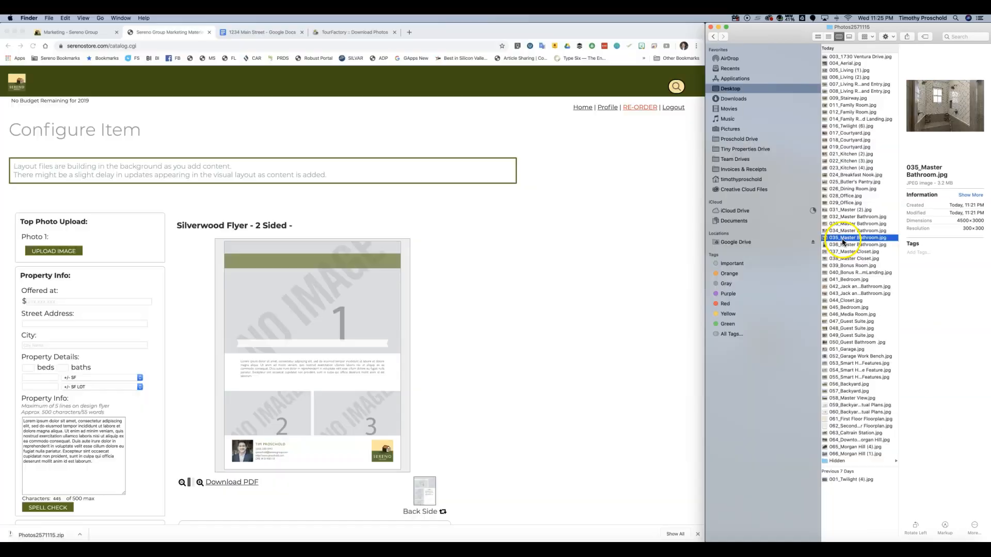
scroll(847, 258, left, 2)
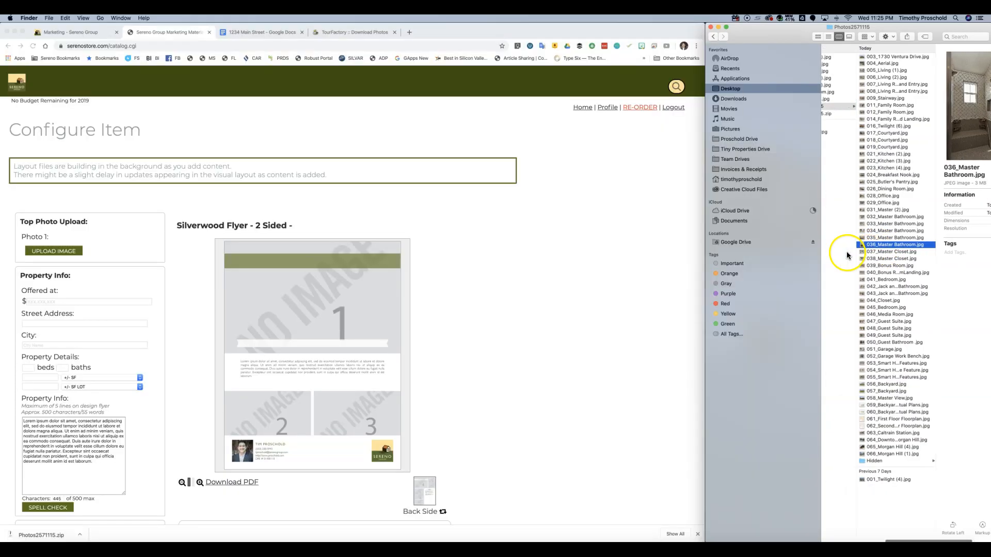
click(885, 356)
click(871, 405)
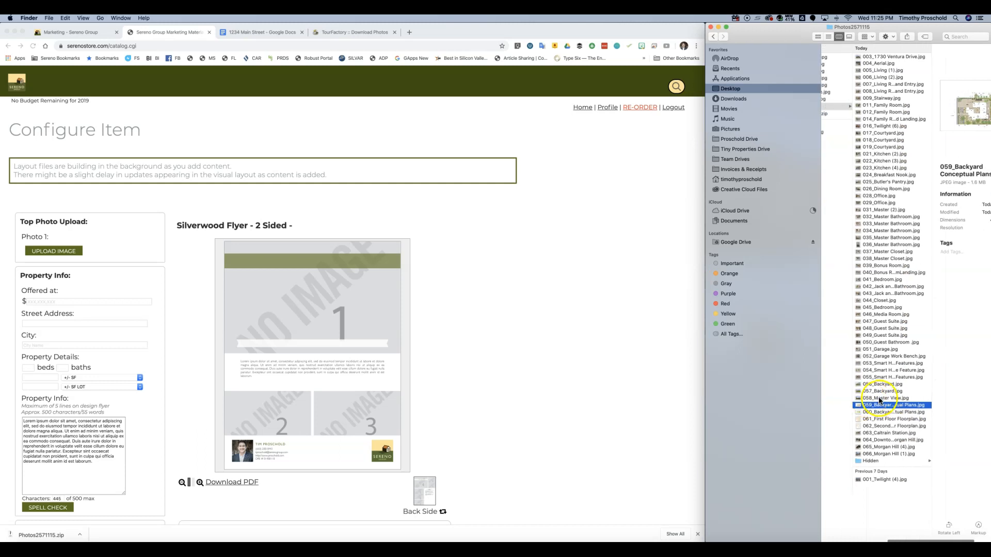
click(877, 398)
click(851, 385)
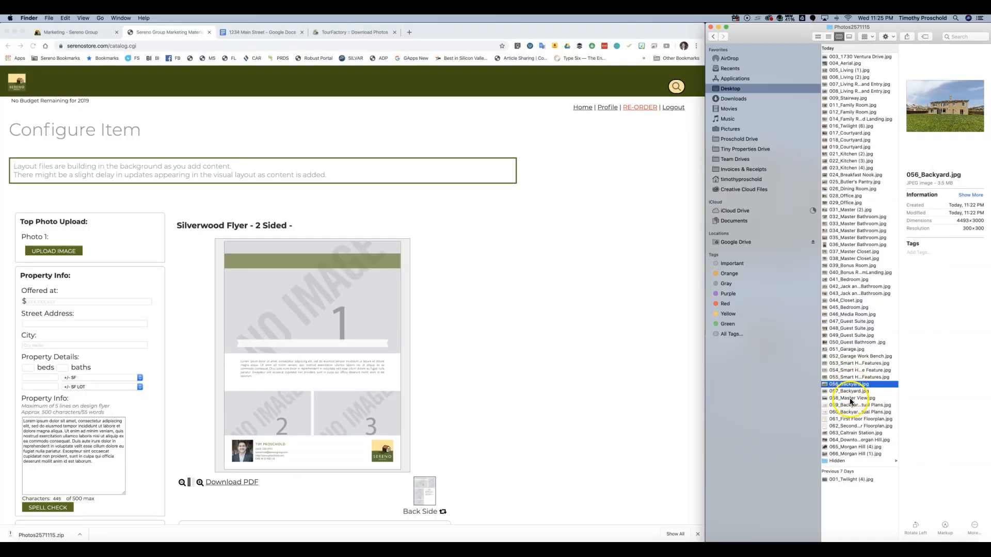
click(849, 399)
scroll(854, 398, left, 3)
drag(906, 400, 842, 351)
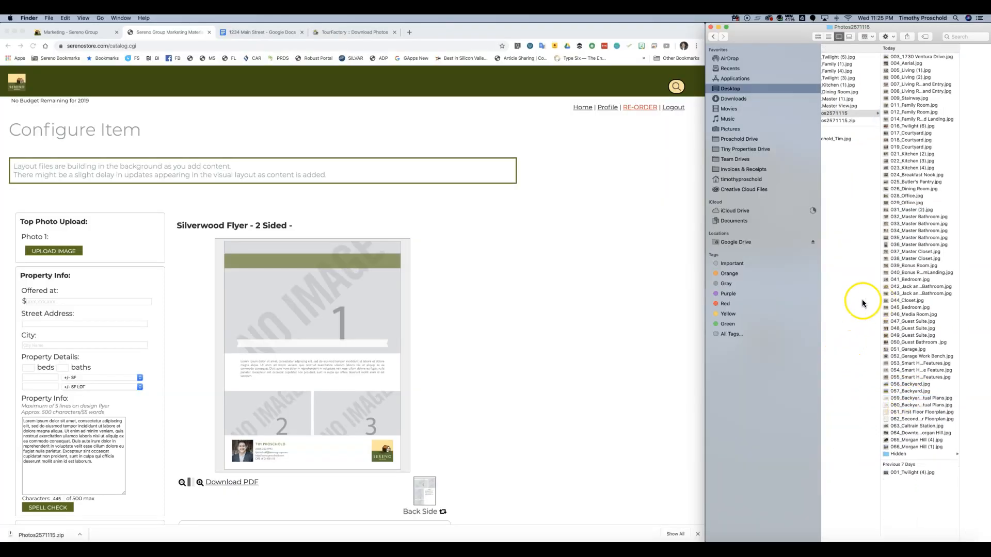
- Move 045_Bedroom.jpg onto the Desktop
scroll(863, 305, left, 3)
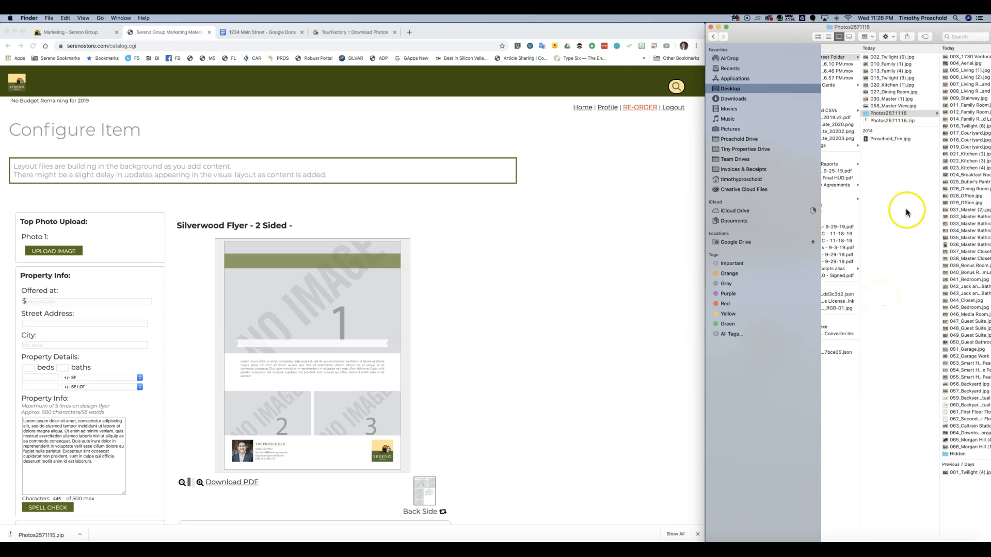
scroll(946, 273, right, 2)
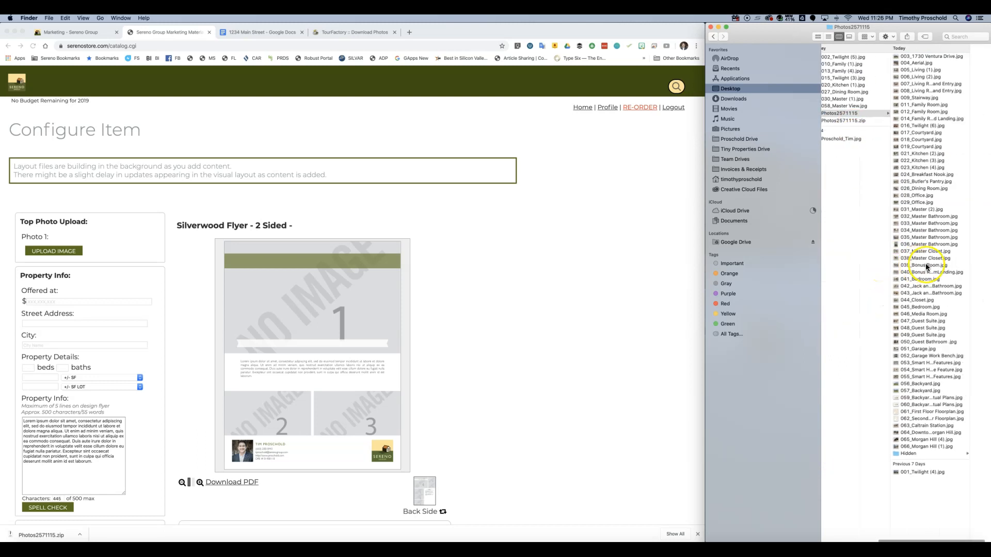
click(917, 309)
scroll(901, 308, left, 3)
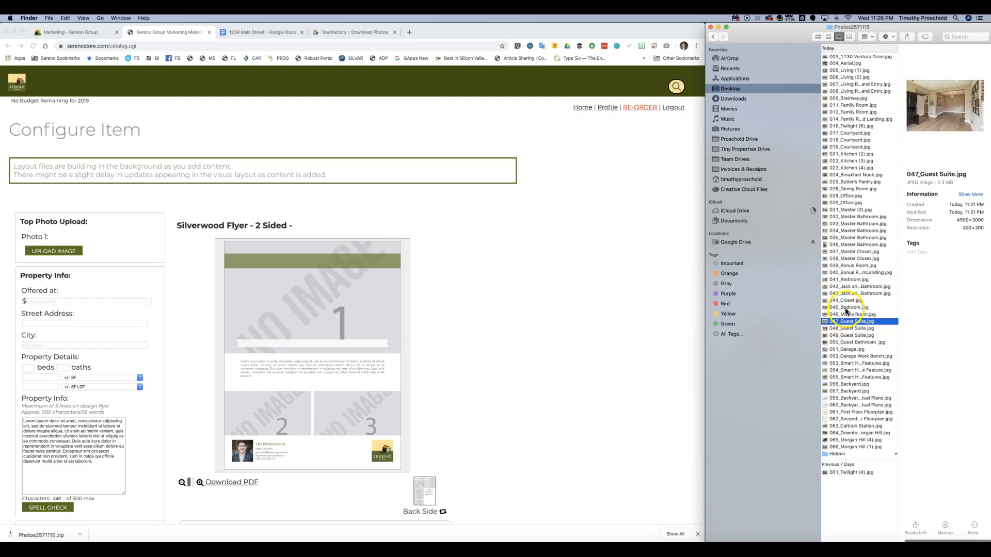
click(846, 309)
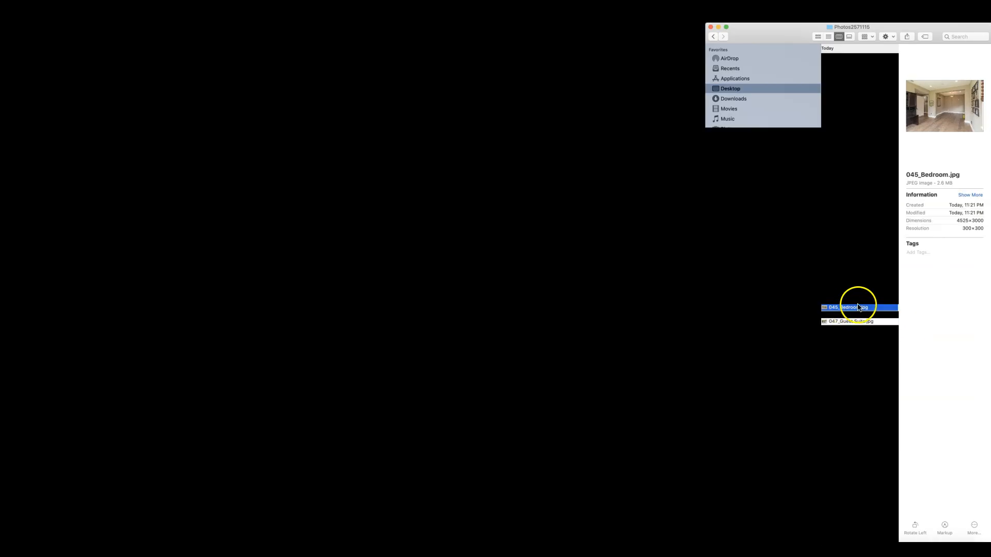
scroll(865, 306, left, 2)
drag(871, 308, 865, 244)
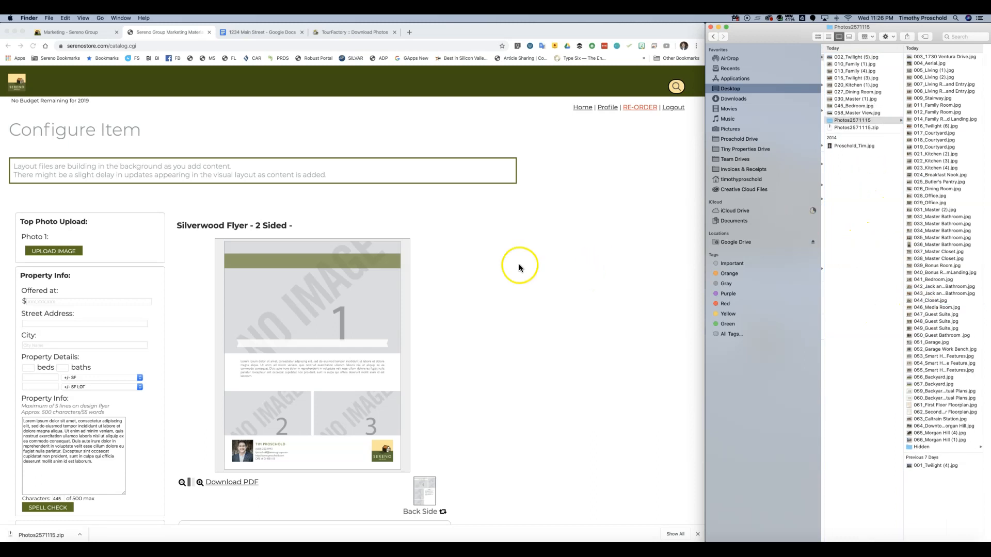
- Bring back the flyer's Configure Item page and scroll to the order buttons and Bottom Photos Upload
click(553, 255)
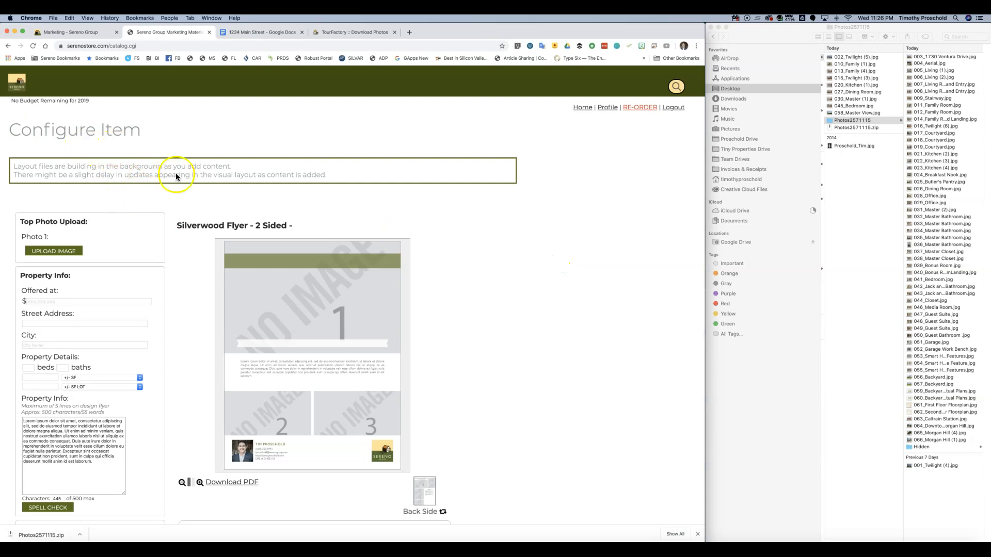
scroll(312, 302, down, 2)
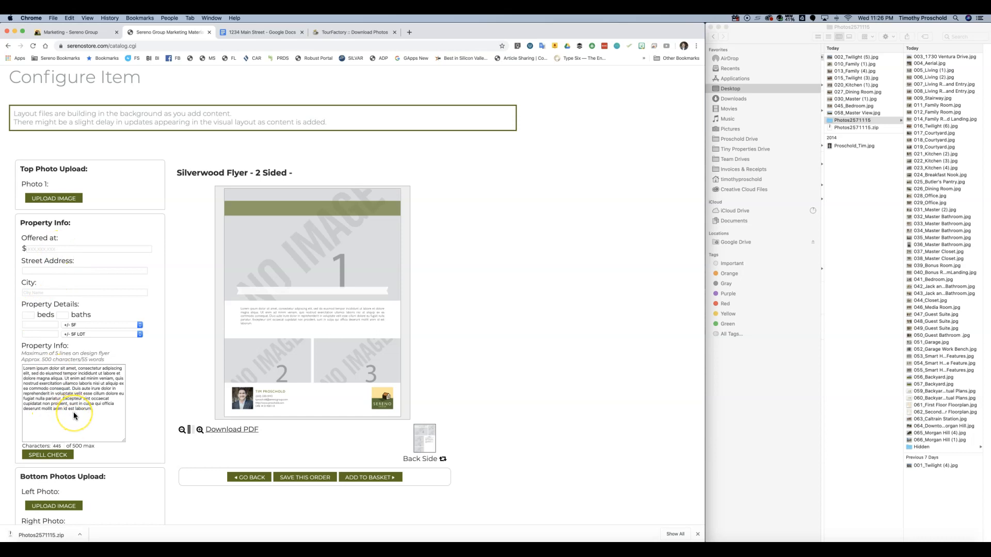
scroll(74, 412, up, 1)
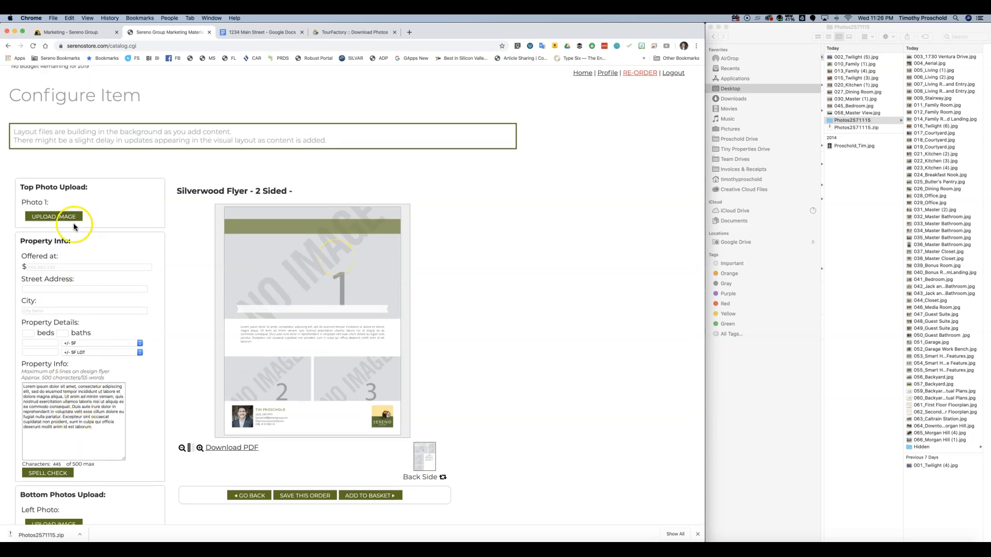
- Try dropping 002_Twilight (5).jpg into the Top Photo upload window, then close the preview
click(50, 216)
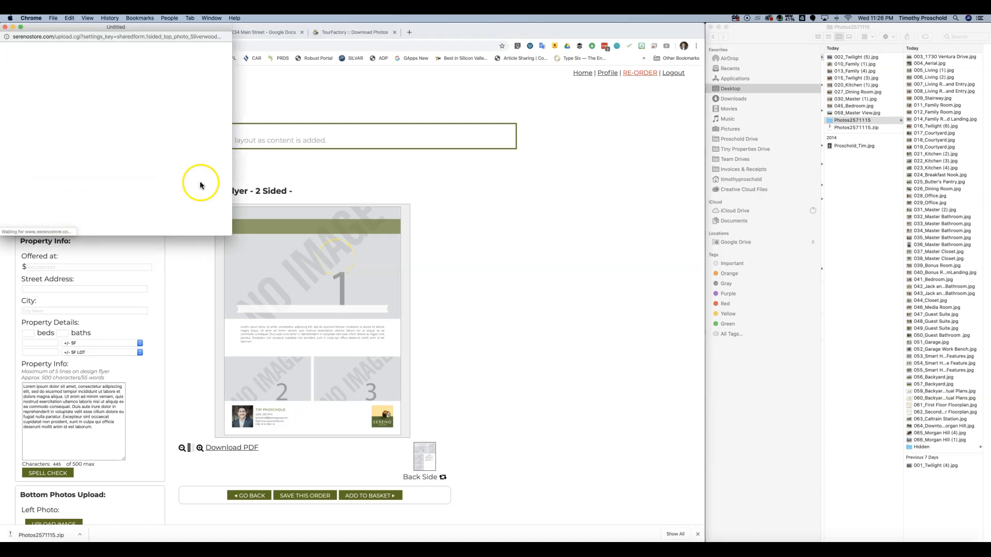
click(851, 57)
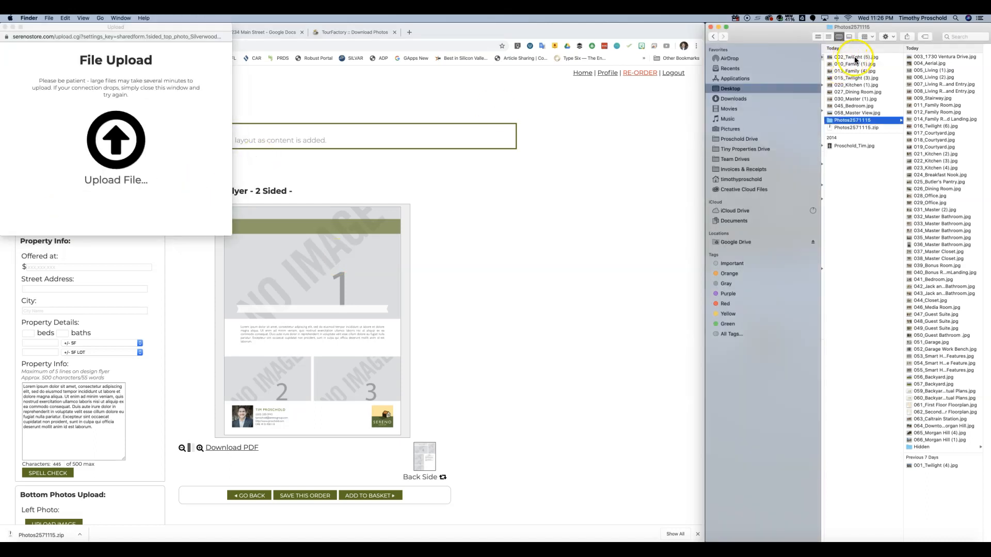
drag(856, 60, 172, 134)
drag(101, 138, 103, 138)
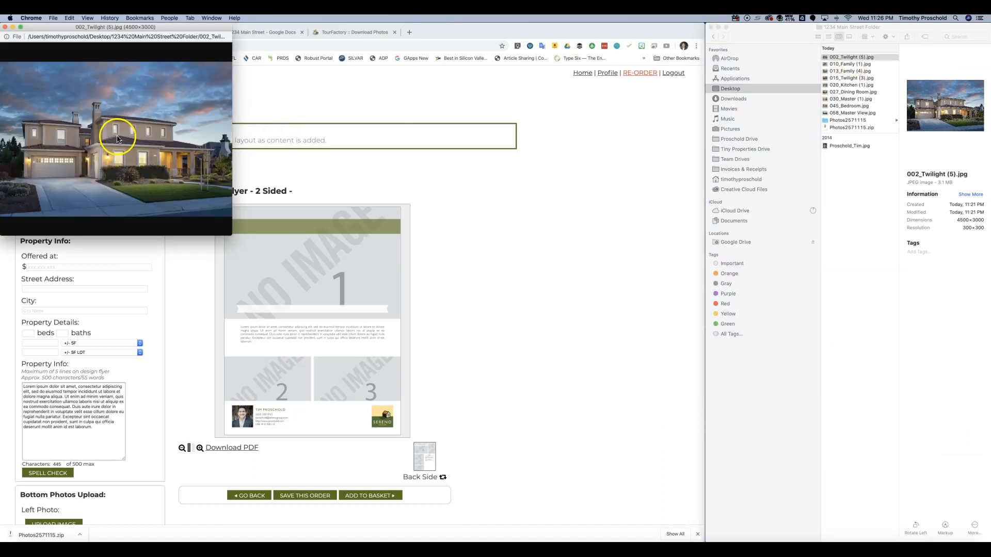
drag(78, 26, 210, 39)
click(260, 147)
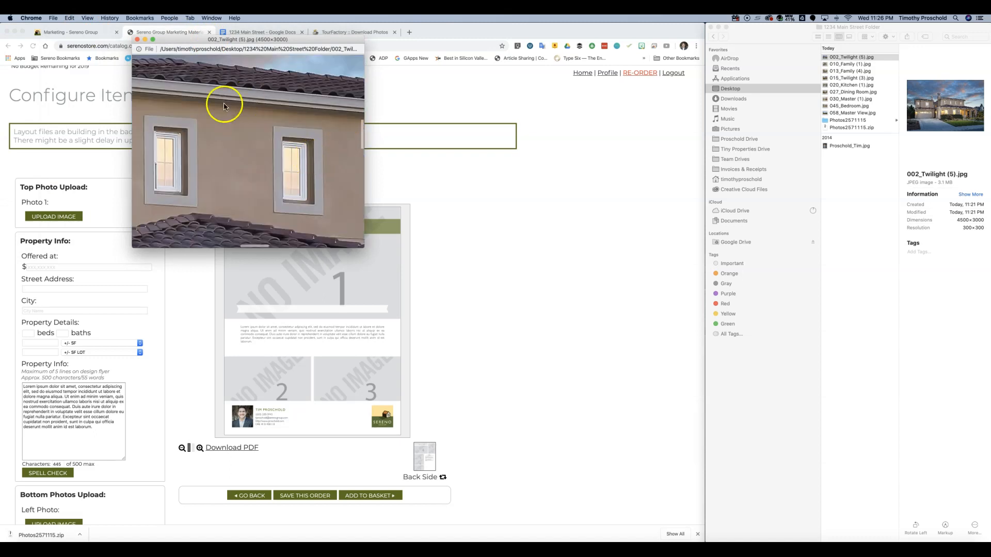
click(137, 39)
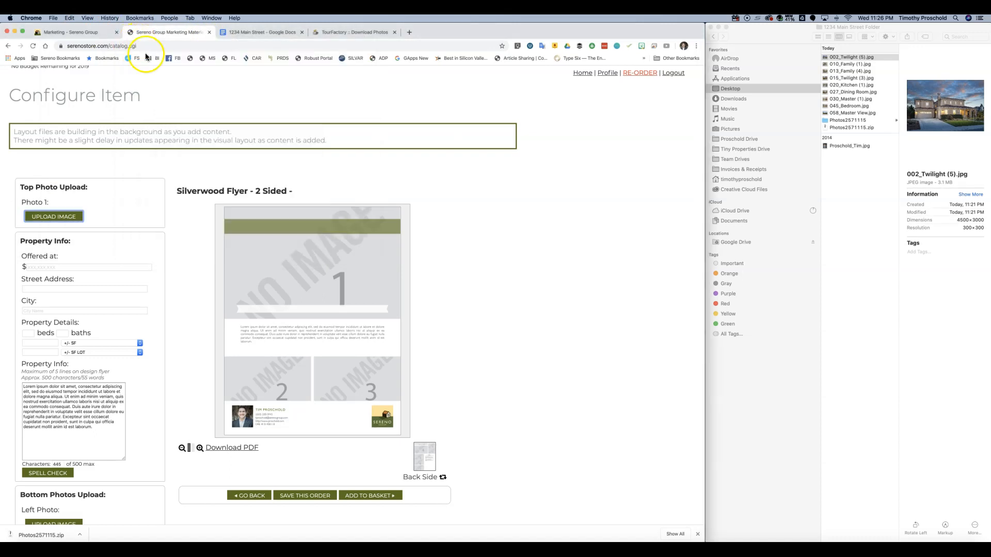
- Upload 002_Twilight (5).jpg from the 1234 Main Street Folder as the top photo
click(57, 216)
drag(73, 26, 167, 48)
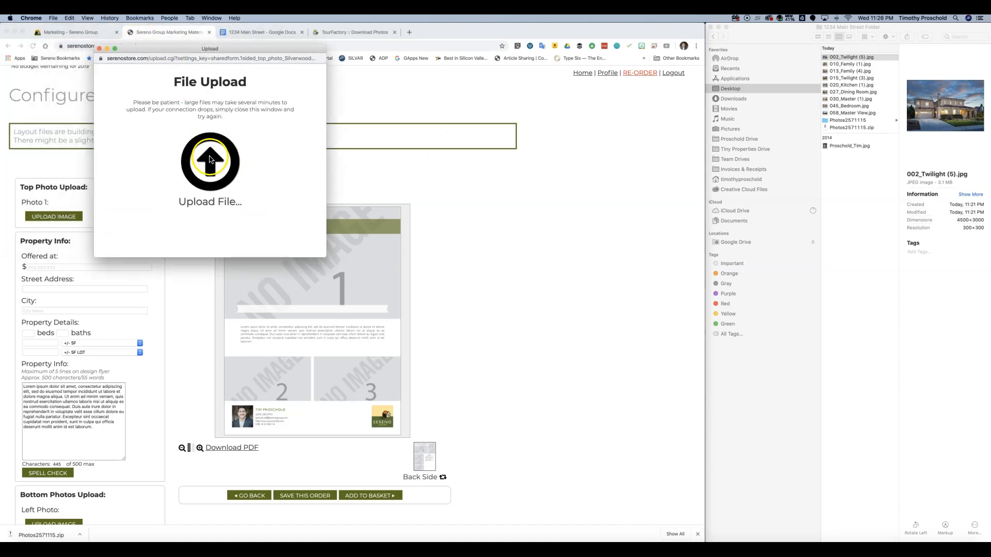
click(210, 159)
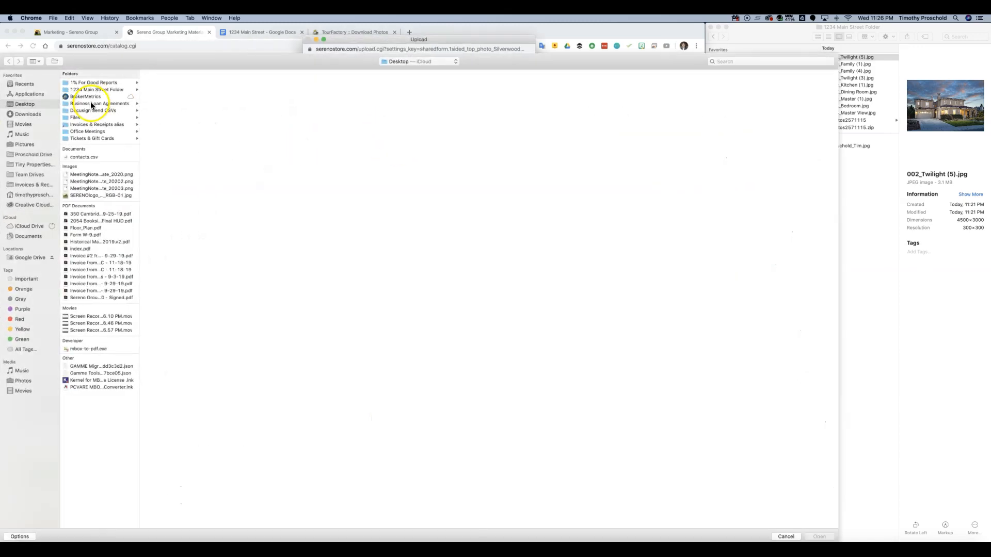
click(86, 90)
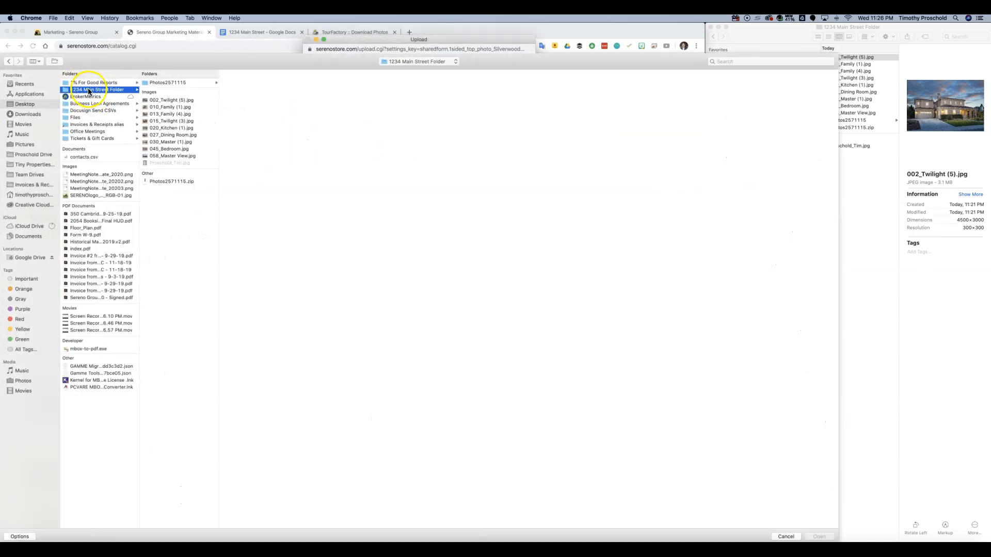
click(166, 100)
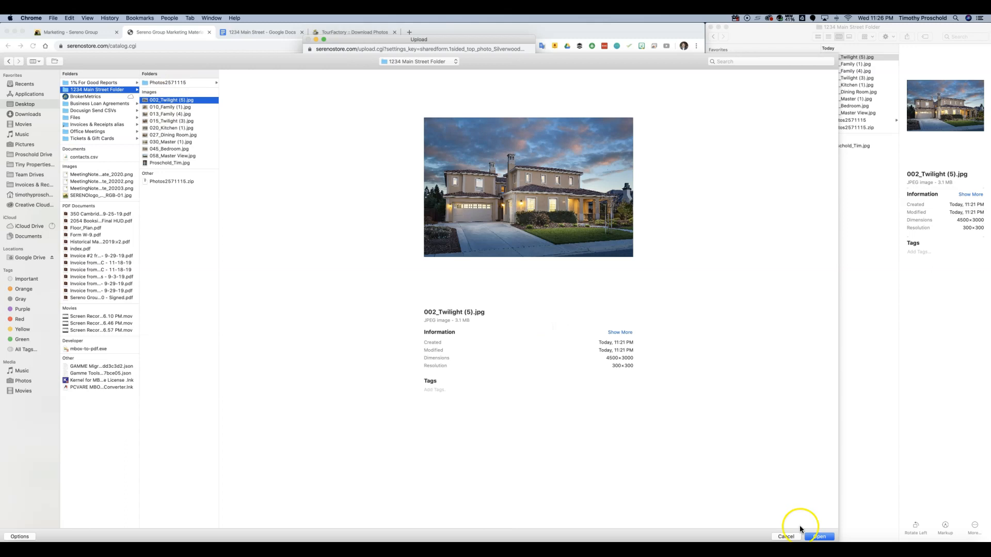
click(819, 537)
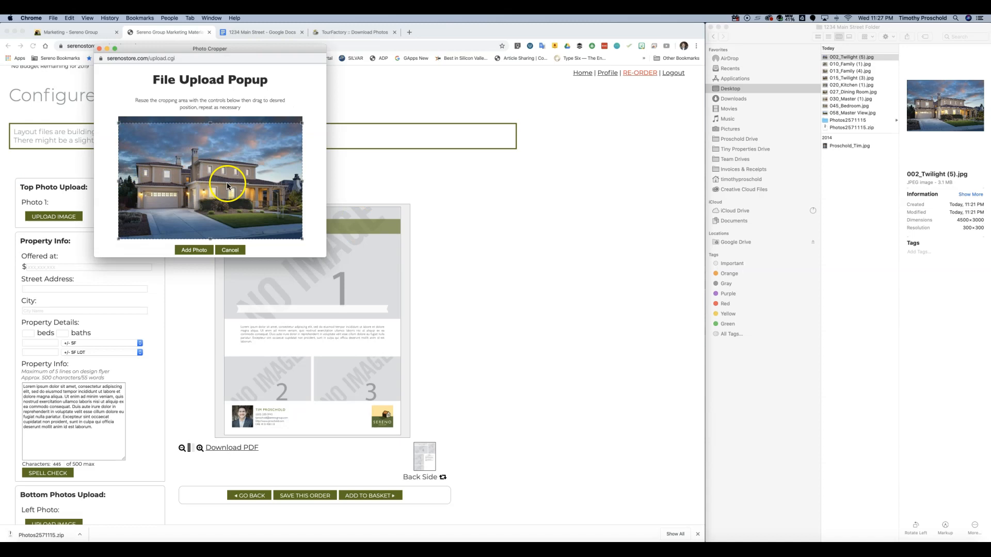
- Adjust the crop box to frame the house in 002_Twilight (5).jpg and add it as Photo 1
click(196, 155)
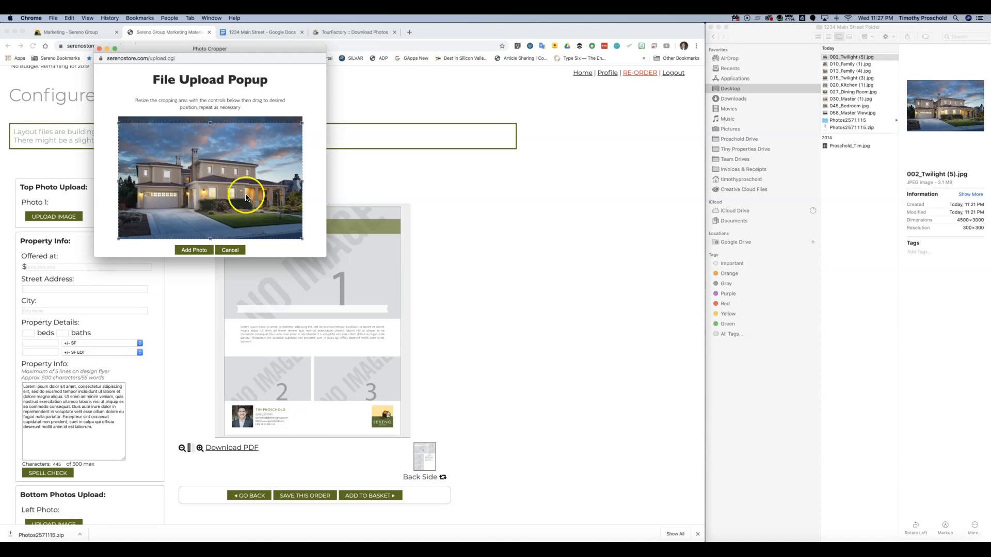
drag(302, 125, 208, 165)
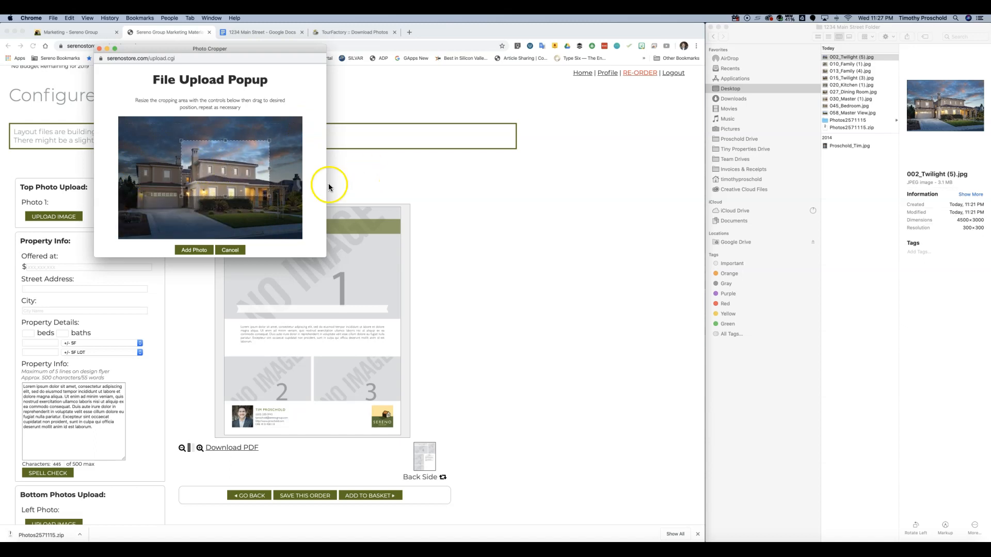
drag(229, 170, 152, 156)
drag(208, 186, 328, 244)
drag(162, 209, 177, 211)
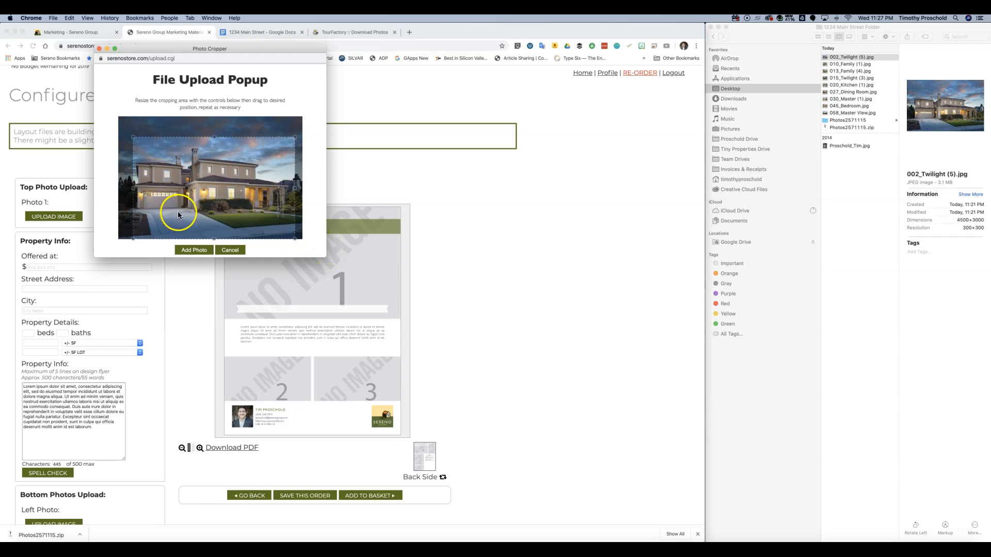
mouse_move(128, 146)
mouse_down()
mouse_move(122, 126)
mouse_move(125, 135)
mouse_up()
drag(195, 183, 196, 182)
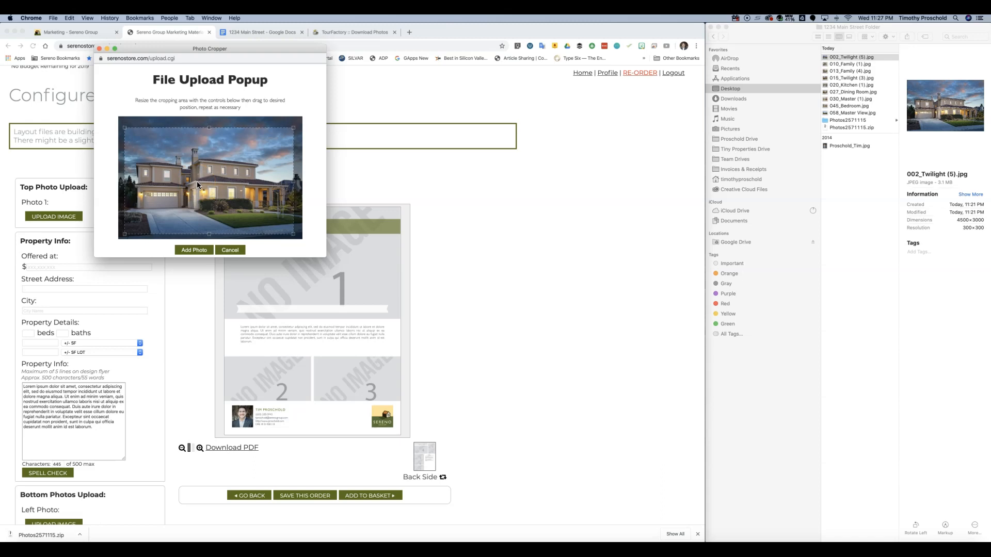
click(195, 249)
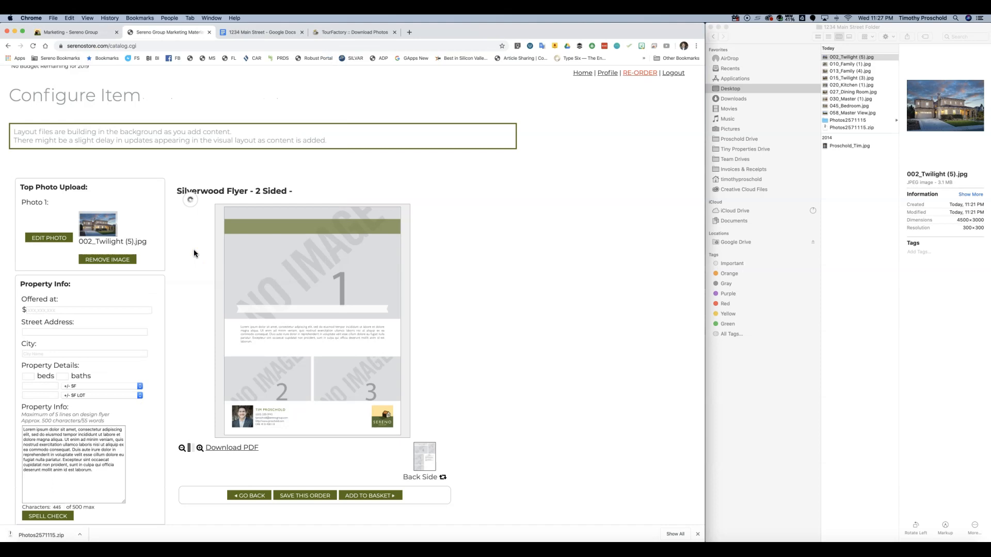
- Enter the street address and the city Los Gatos, fixing the misspelled city name
click(195, 316)
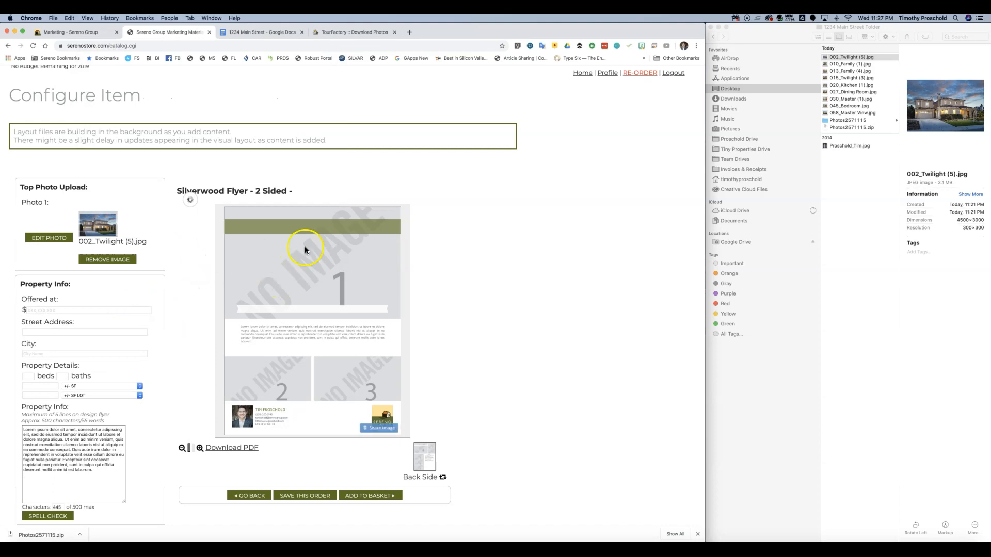
scroll(95, 319, down, 1)
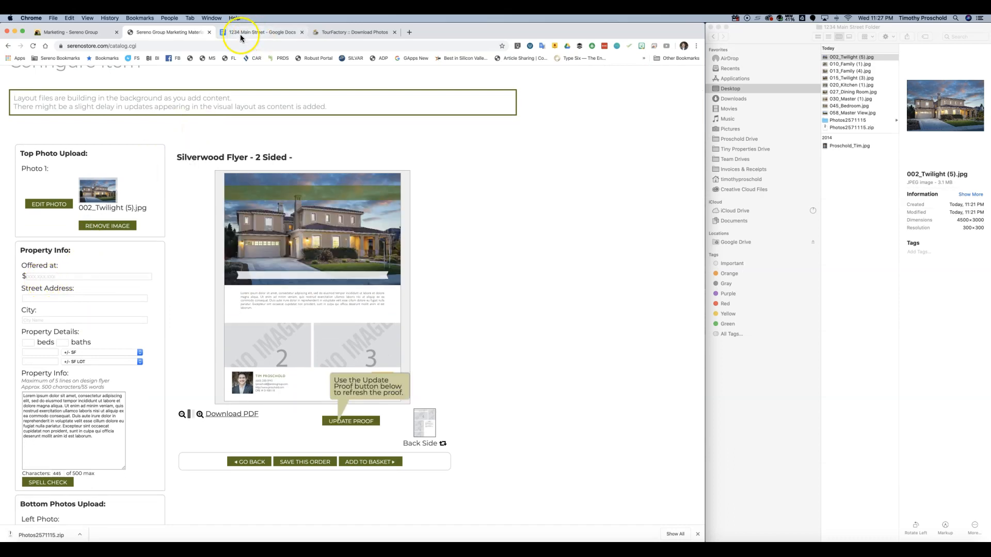
click(57, 298)
text(1234 Los)
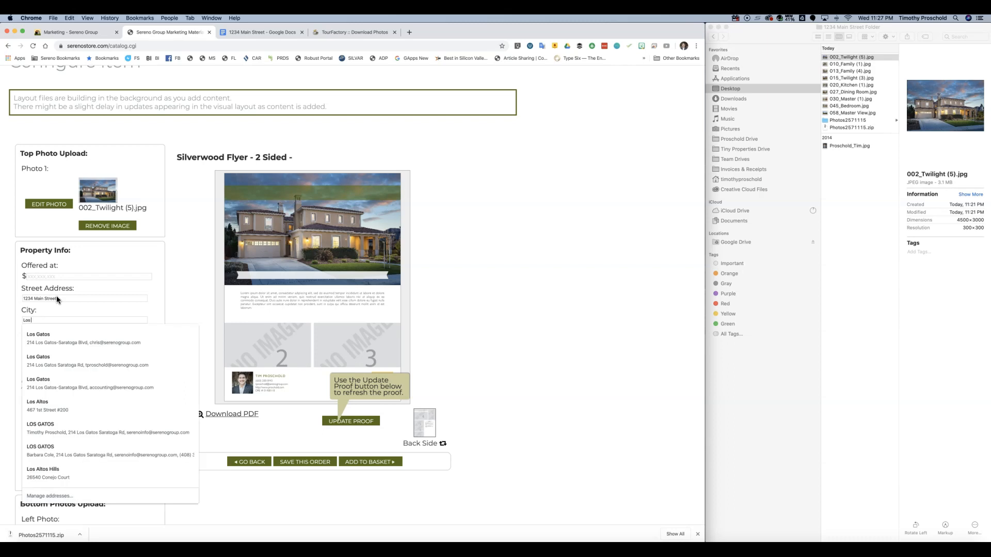
text( Gaots)
key(BackSpace)
key(BackSpace)
key(BackSpace)
text(tos)
key(Tab)
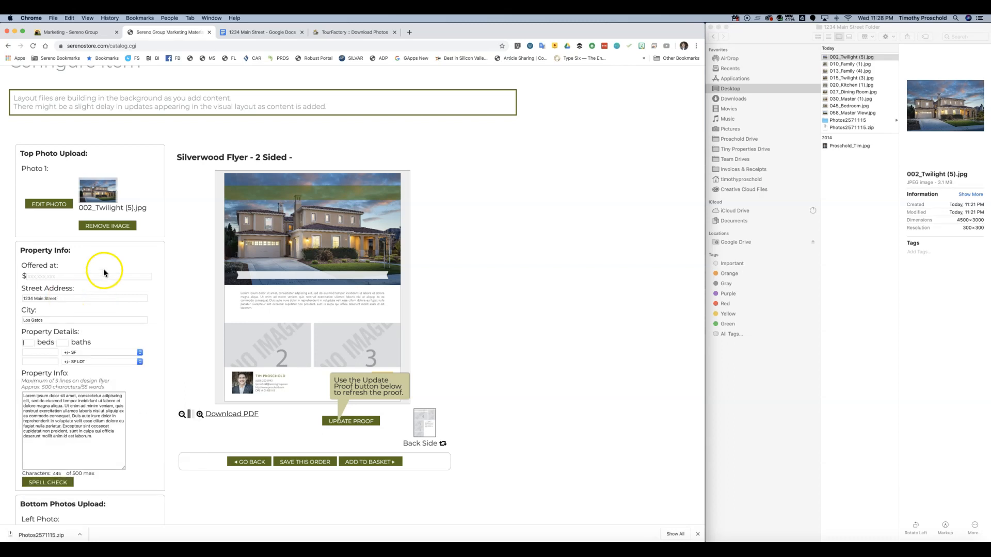
scroll(103, 268, down, 1)
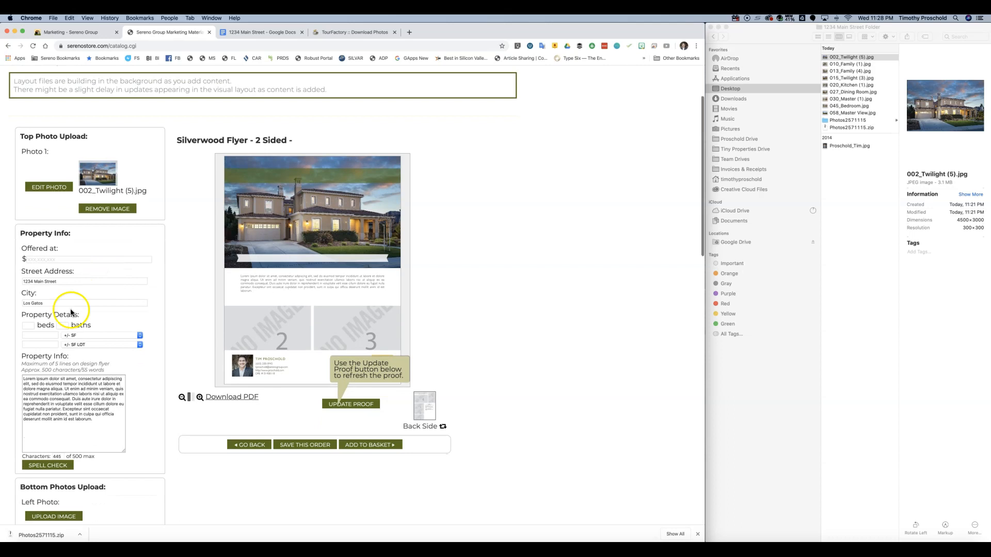
- Check the notes and fill in 4 beds, 2.5 baths and 2,255 SF
click(249, 32)
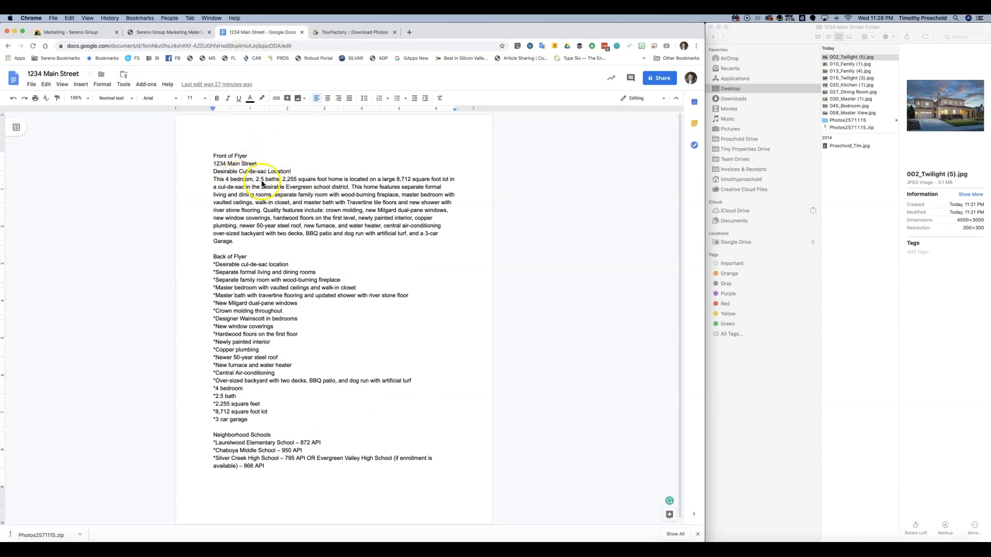
click(163, 32)
click(29, 327)
text(4)
text(2)
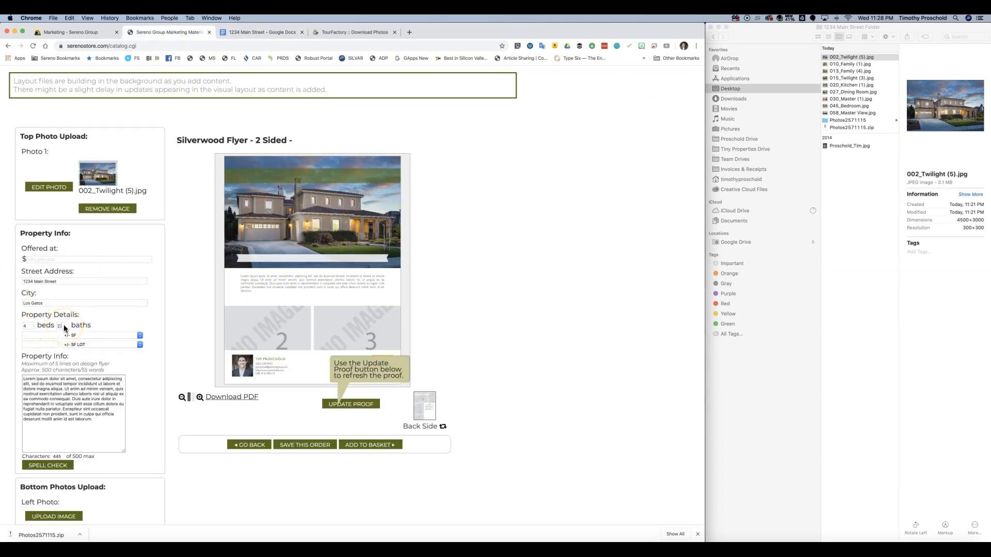
click(40, 340)
text(2)
click(36, 344)
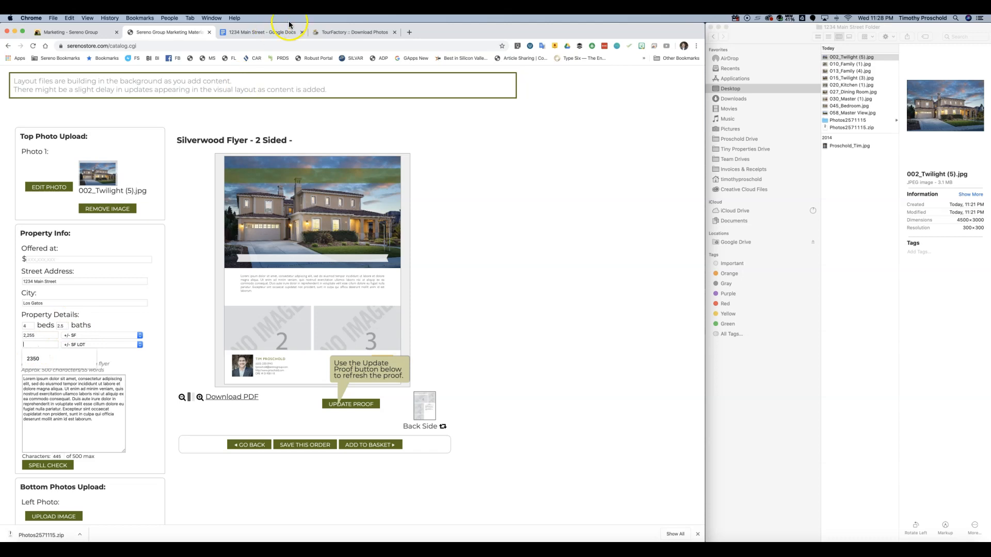
- Check the notes again and enter the 8,712 SF lot size
click(251, 34)
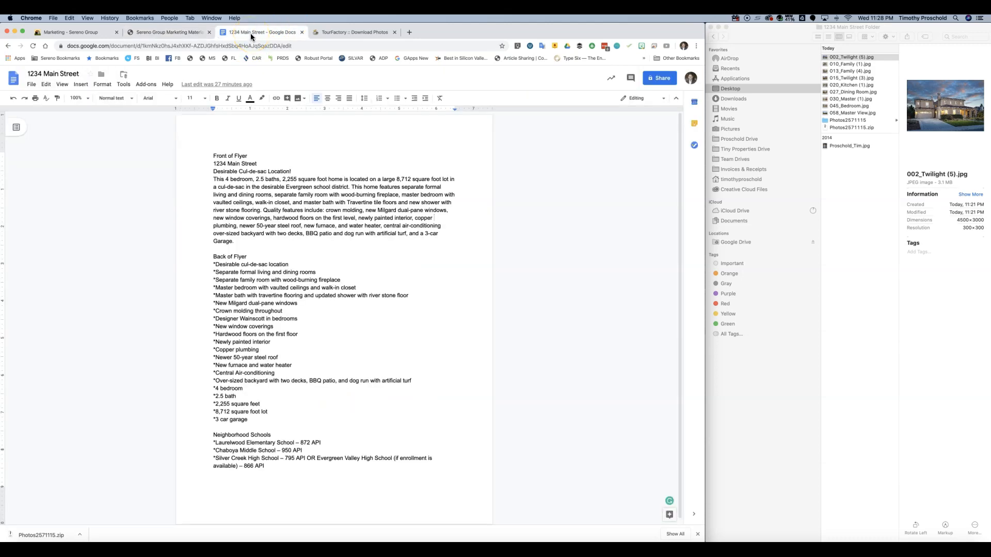
click(157, 31)
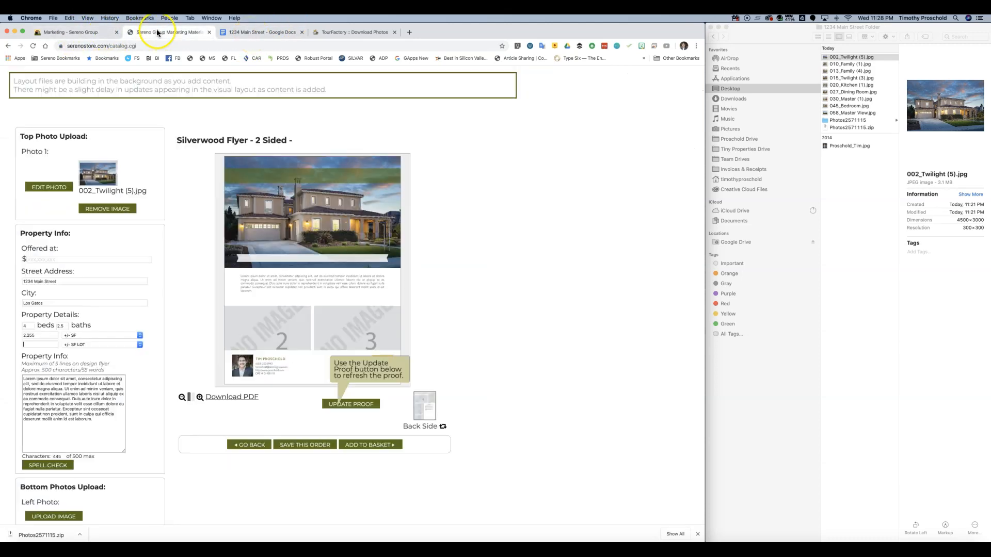
click(31, 345)
text(8,712)
click(26, 346)
click(67, 345)
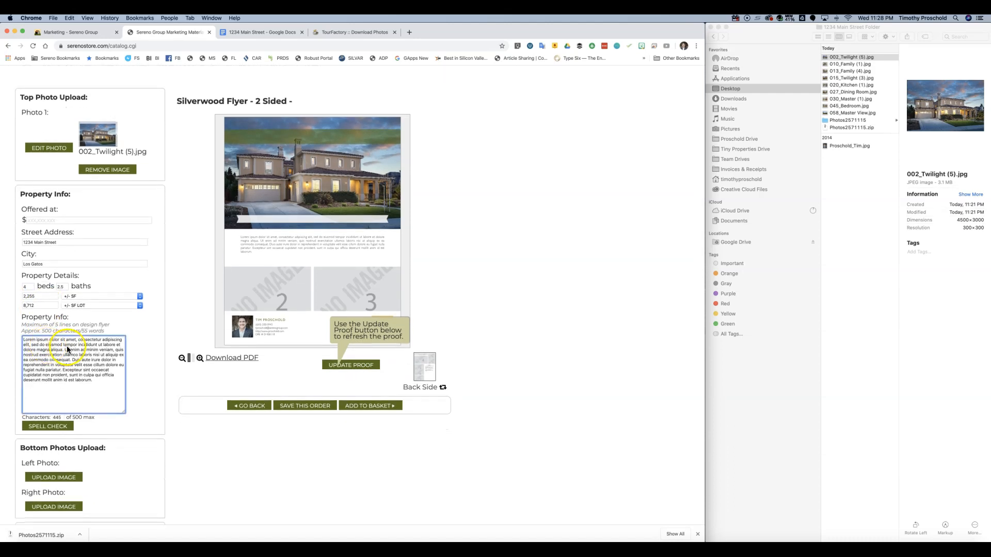
click(262, 34)
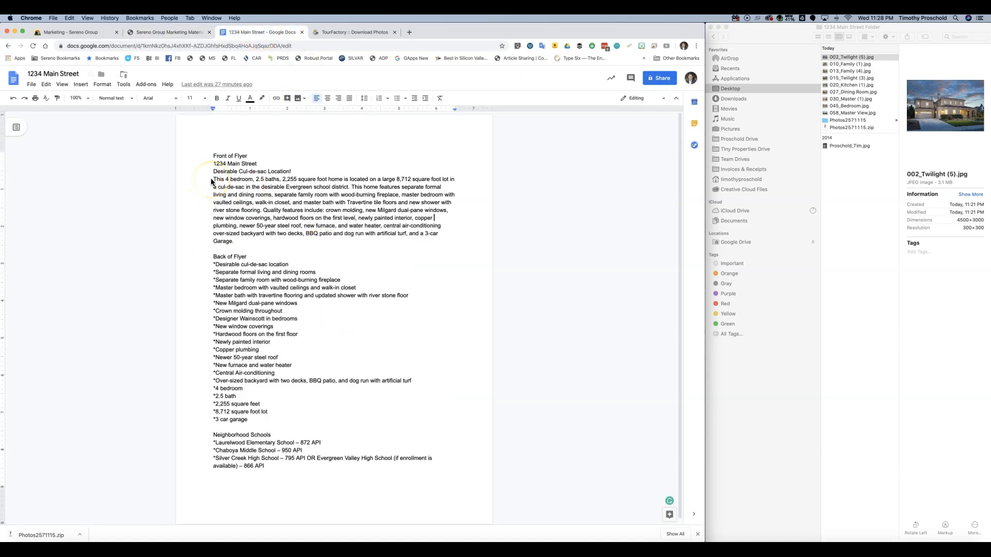
- Paste the doc's description over the Lorem ipsum Property Info text, accepting the 500-character trim
drag(213, 181, 287, 246)
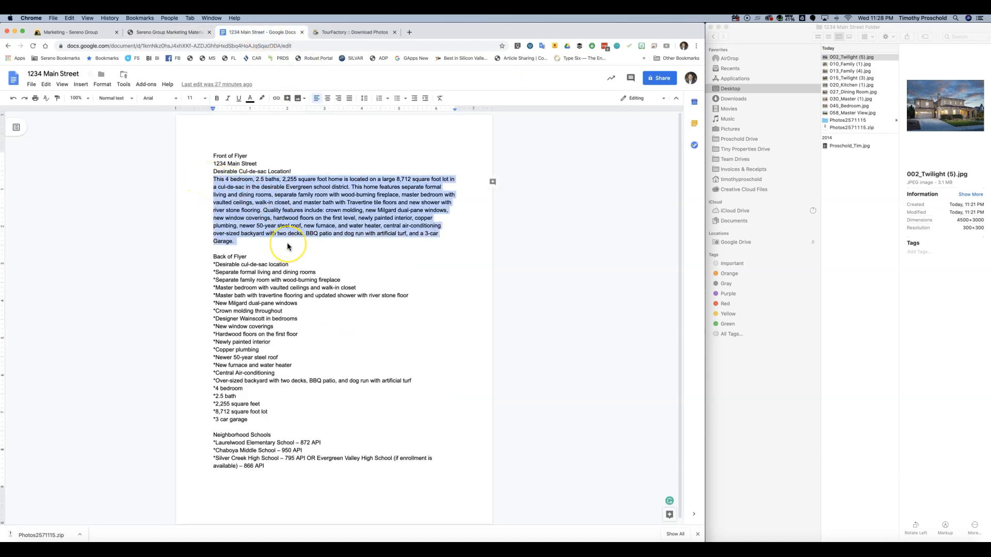
right_click(253, 177)
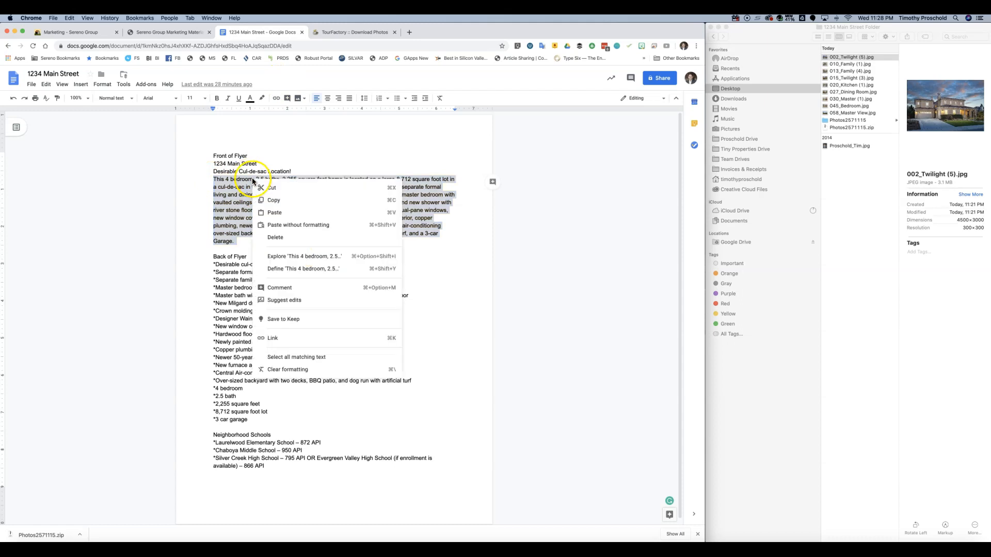
click(277, 201)
click(163, 32)
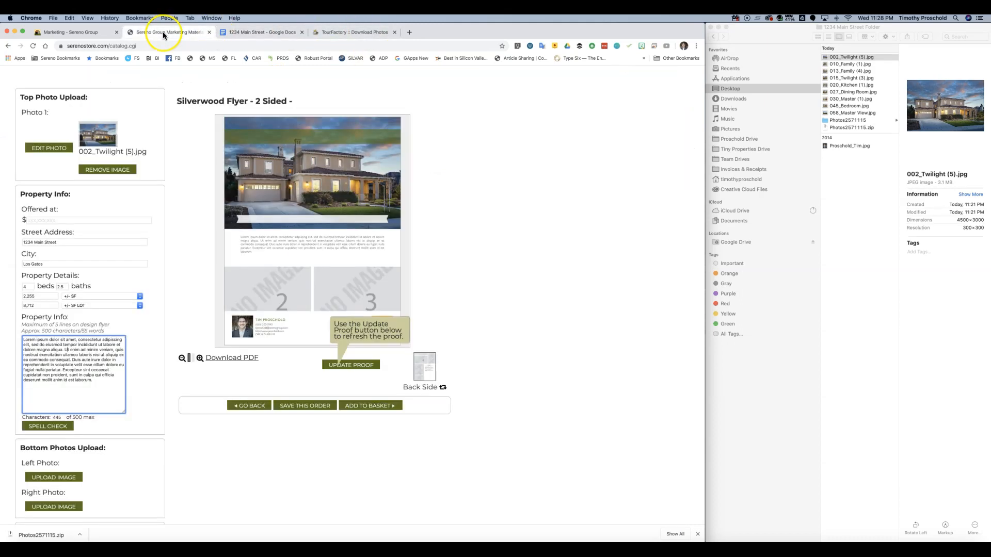
drag(72, 380, 4, 336)
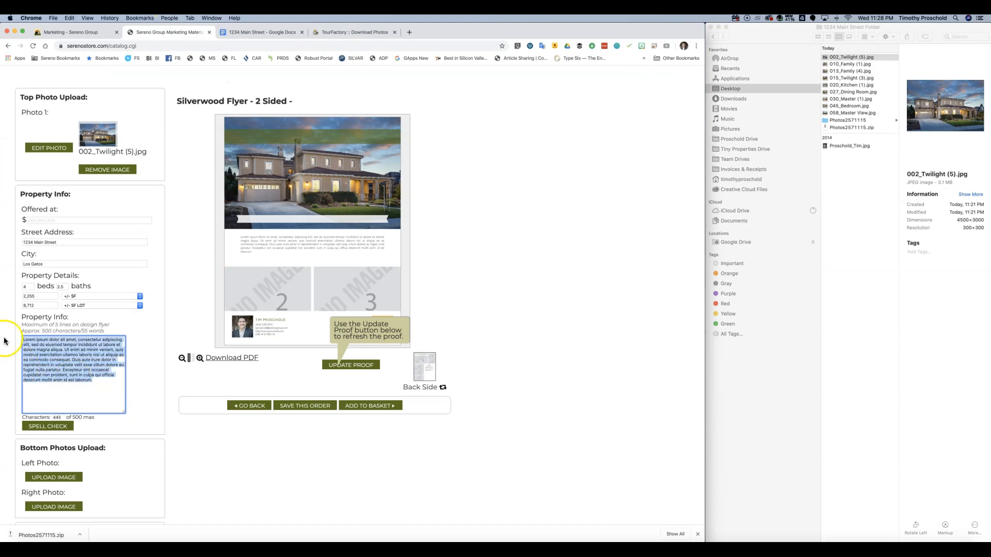
key(cmd+v)
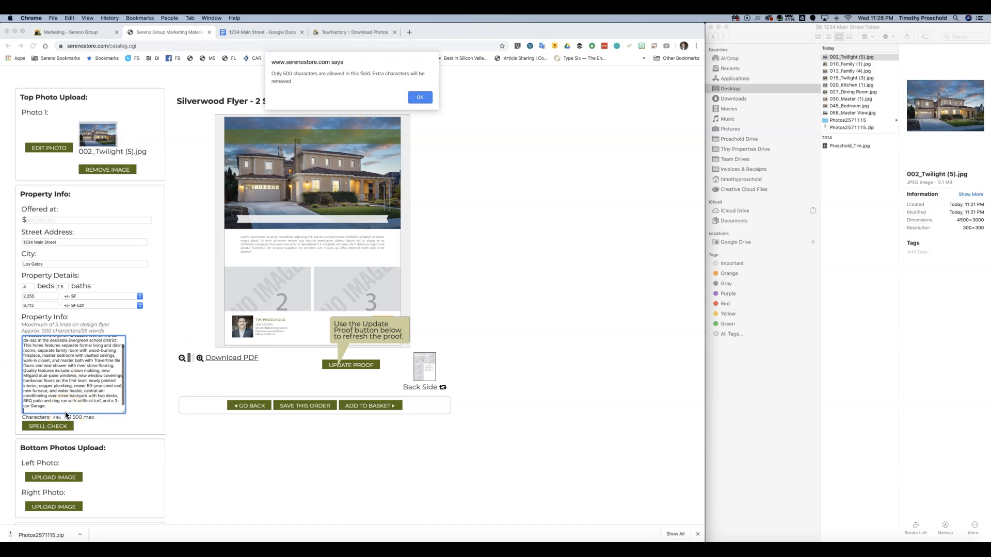
click(53, 405)
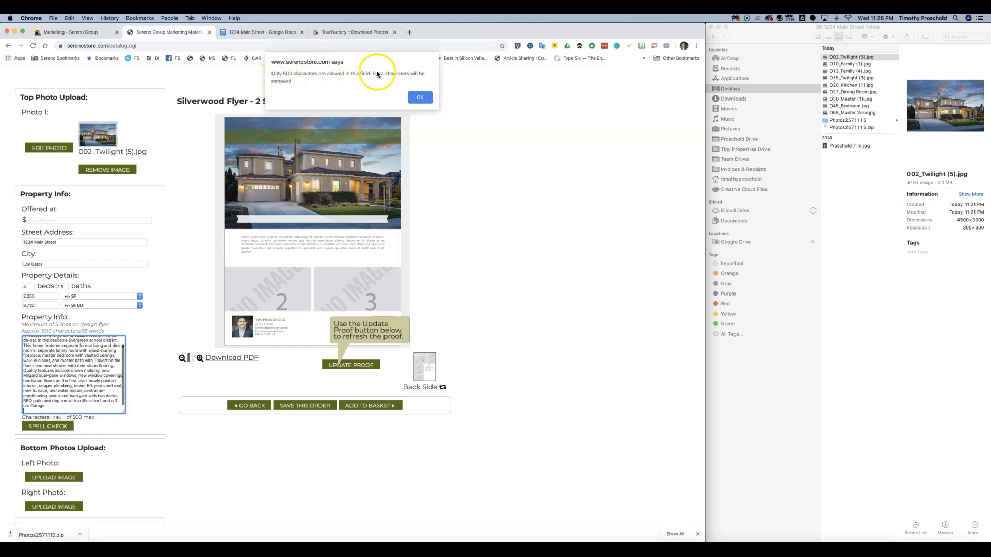
click(420, 98)
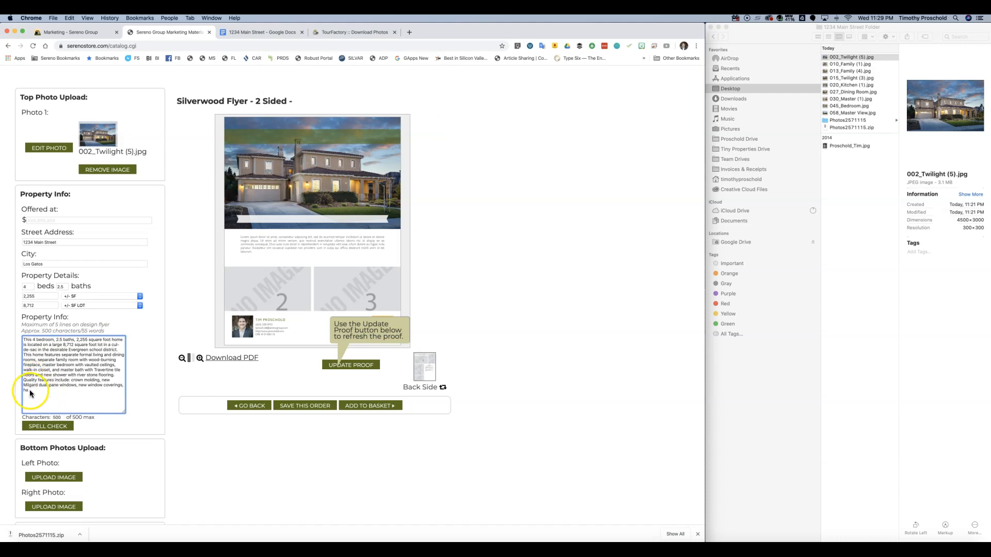
click(268, 32)
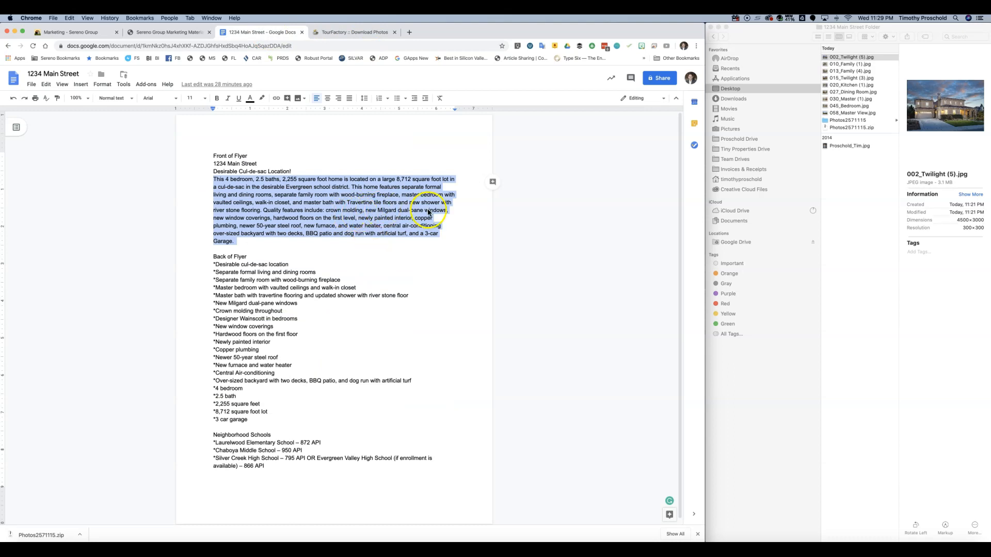
- Copy the description paragraph onto a new page after '866 API' under the heading 'BR Flyer Text'
click(211, 220)
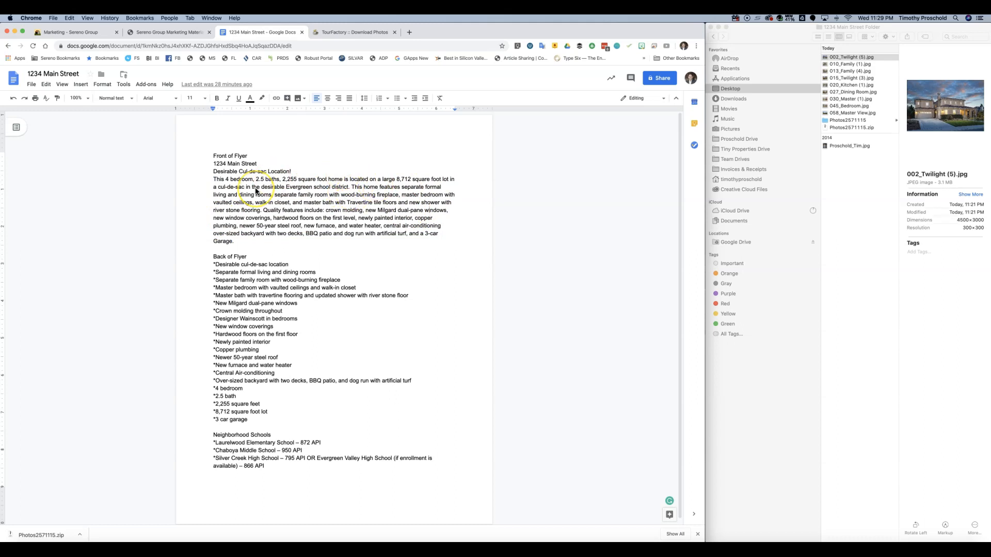
drag(213, 179, 266, 237)
key(super+c)
scroll(281, 239, down, 1)
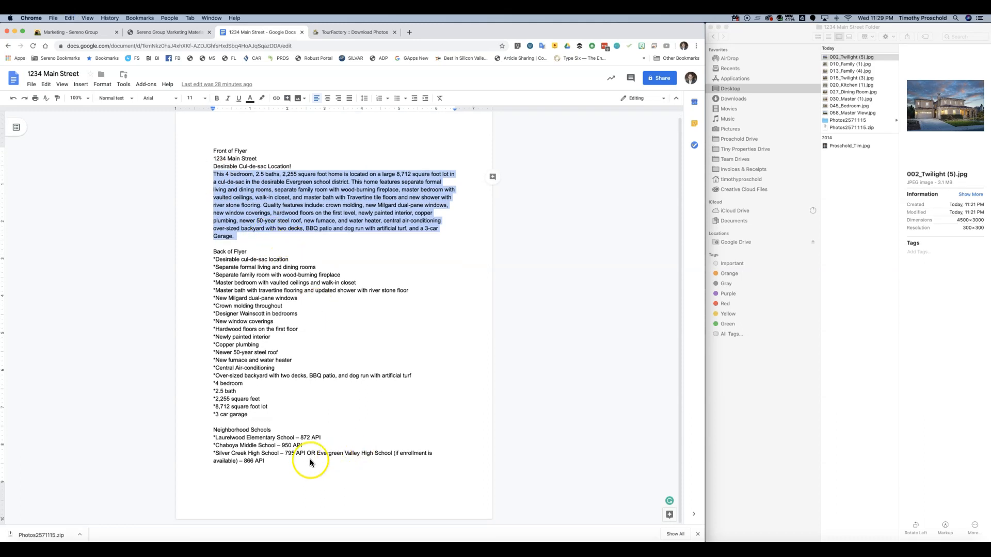
click(287, 463)
key(Return)
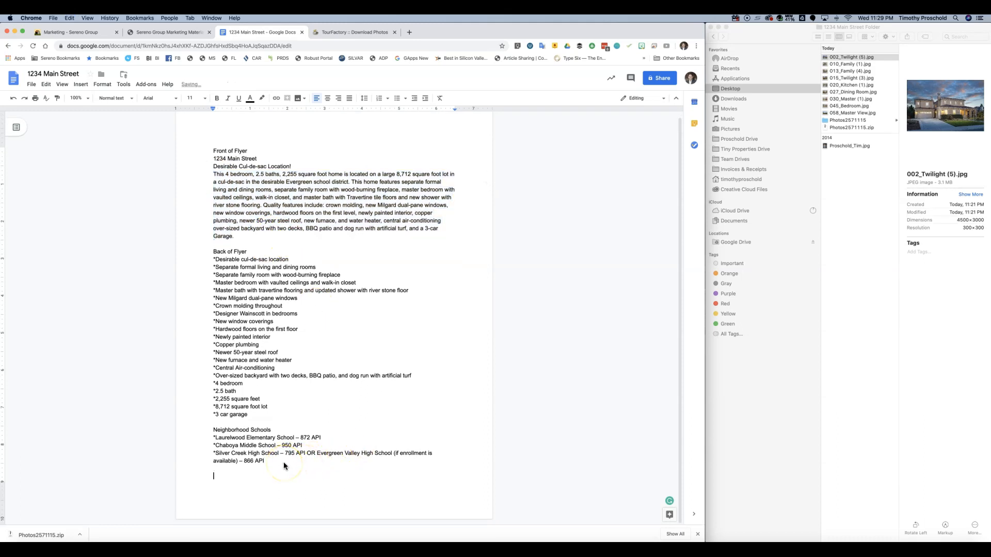
key(super+Return)
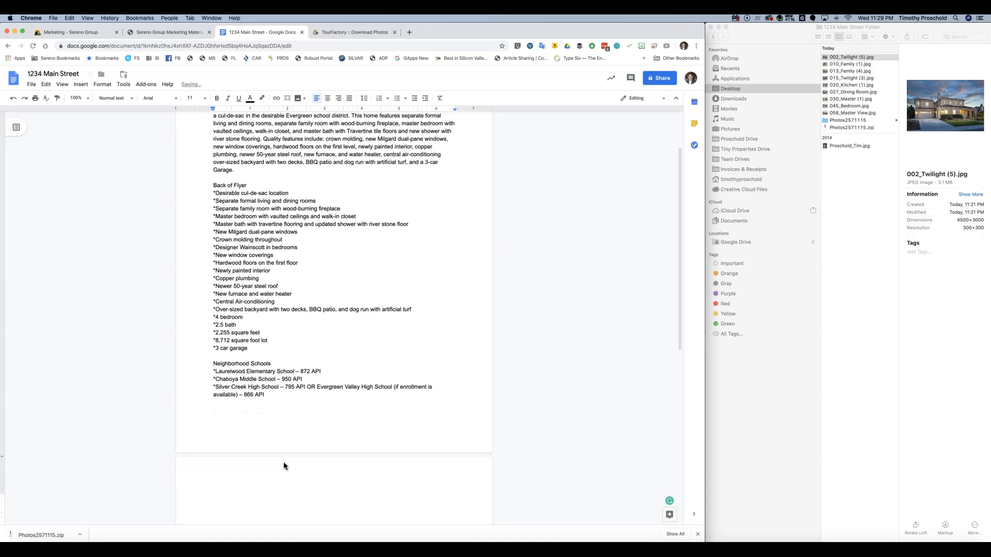
text(BR Flyer Tex)
key(super+v)
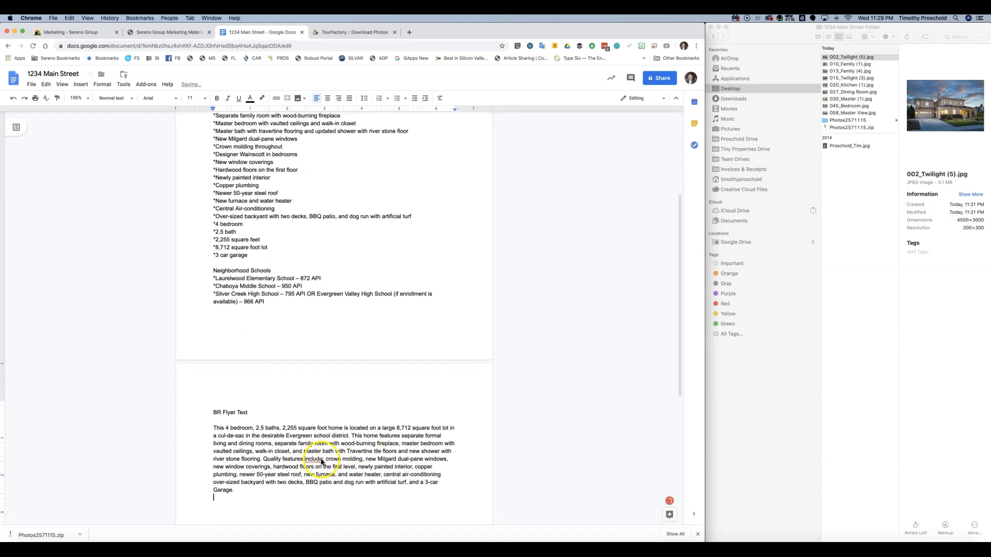
scroll(321, 461, down, 1)
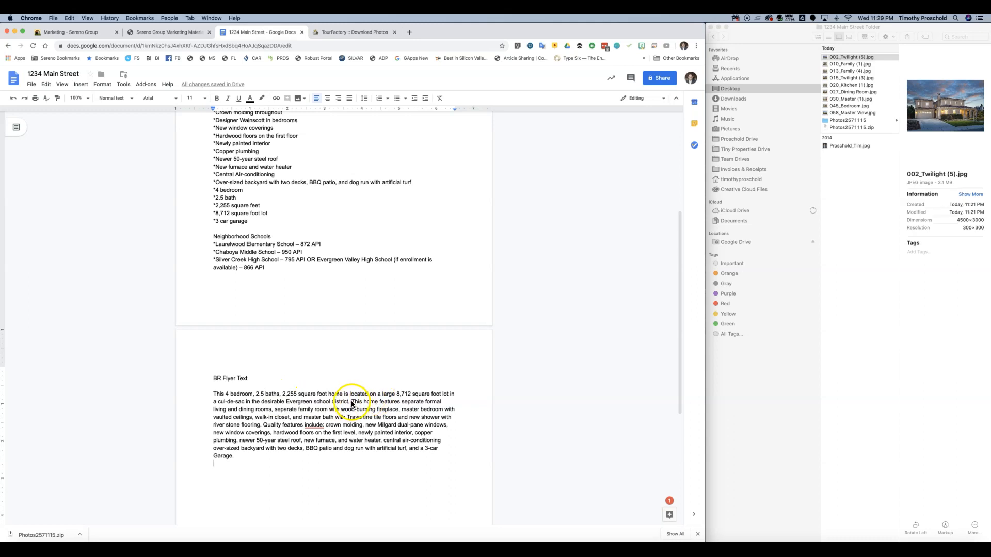
- Delete the opening bedrooms-and-lot sentence and the quality-features sentence from the BR Flyer Text paragraph
drag(352, 404, 179, 391)
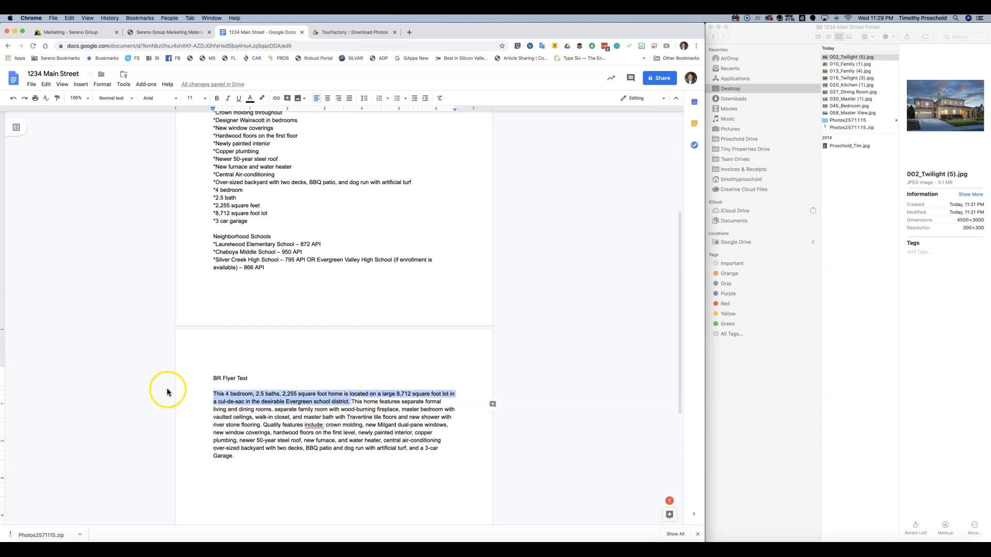
key(BackSpace)
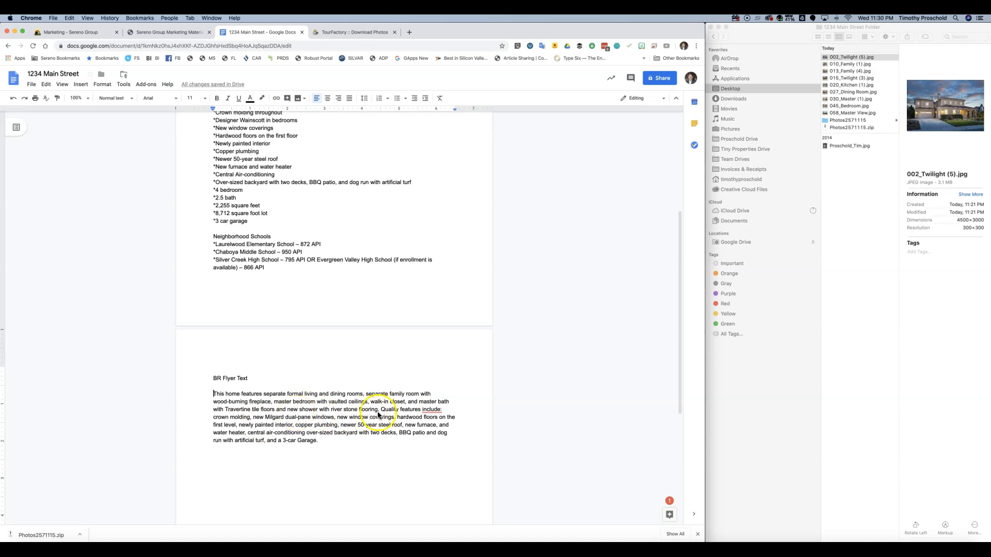
drag(382, 411, 331, 442)
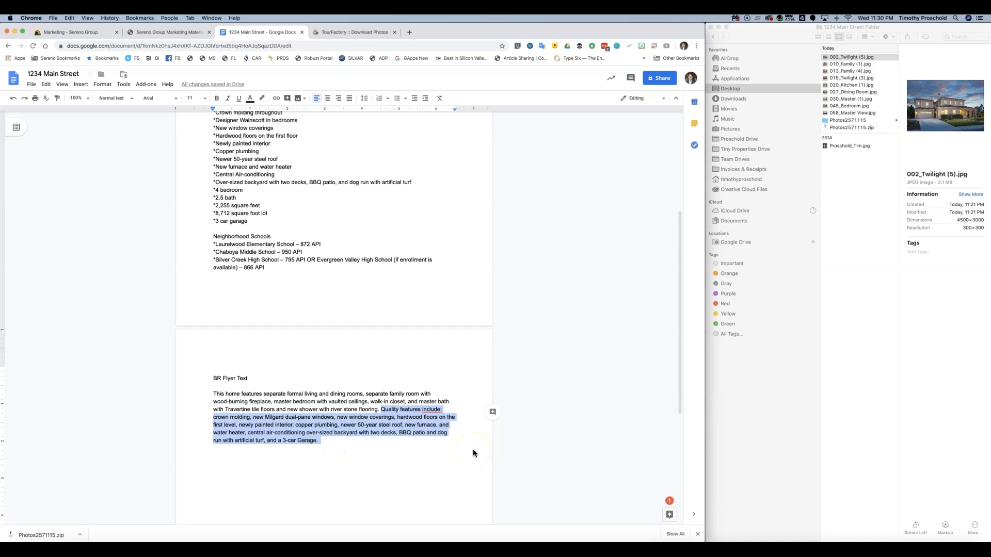
key(BackSpace)
scroll(374, 268, up, 2)
scroll(281, 193, up, 5)
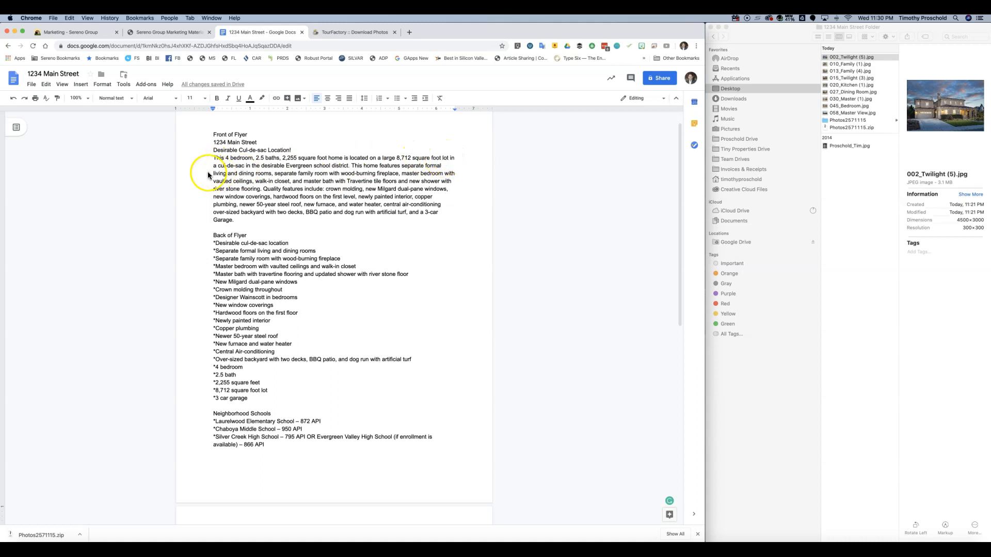
- Cut the cul-de-sac and school district phrase out of the paragraph
drag(212, 166, 345, 168)
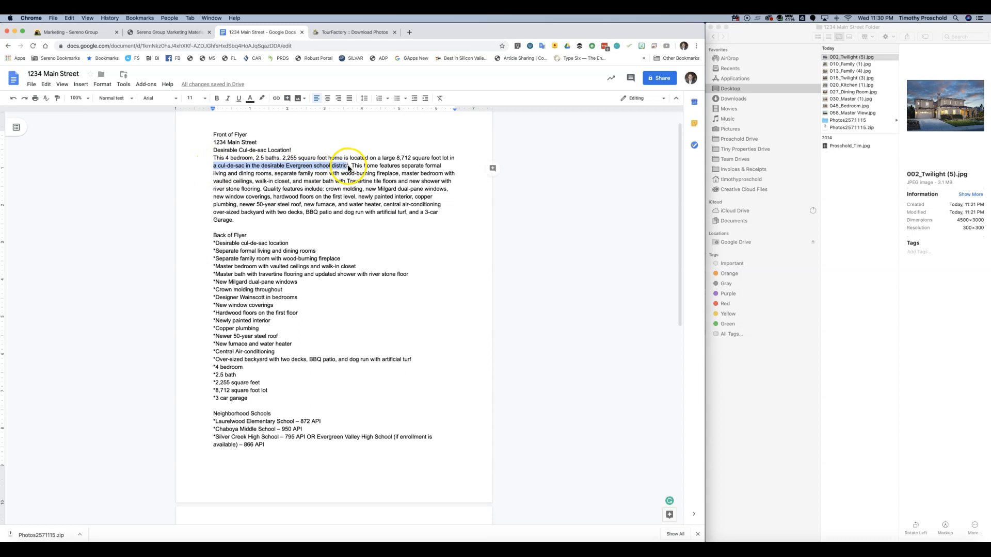
click(347, 167)
drag(347, 167, 213, 166)
right_click(281, 172)
click(282, 175)
scroll(361, 255, down, 10)
- Rewrite the opening as 'This beautiful home located on a cul-de-sac in the desirable Evergreen school distric'
click(241, 317)
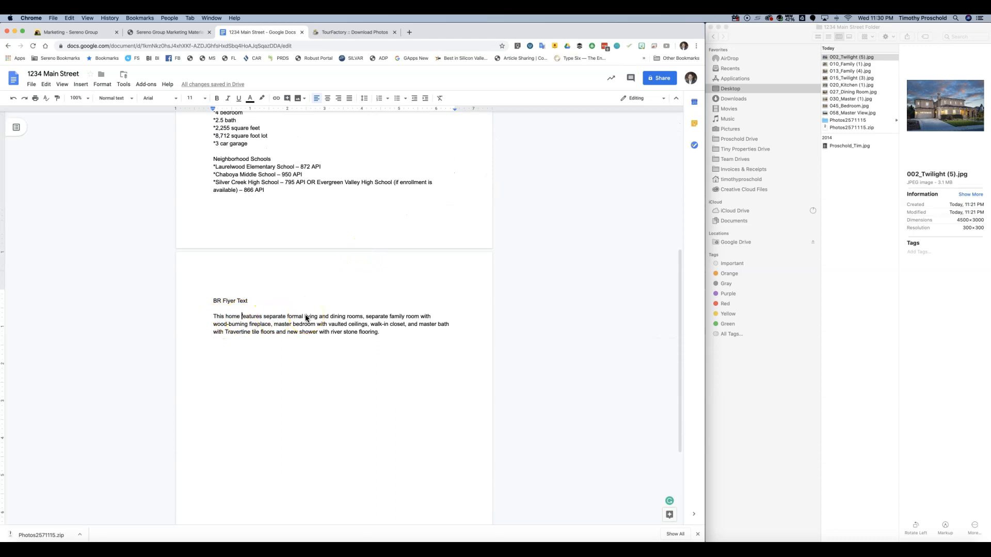
key(BackSpace)
key(BackSpace)
key(BackSpace)
key(BackSpace)
key(BackSpace)
text(bea)
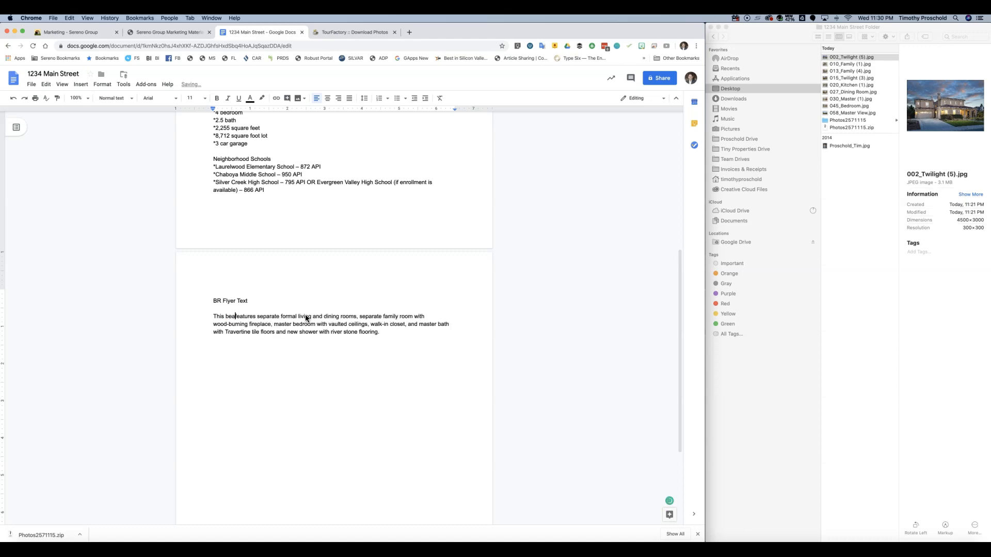
text(utiful home)
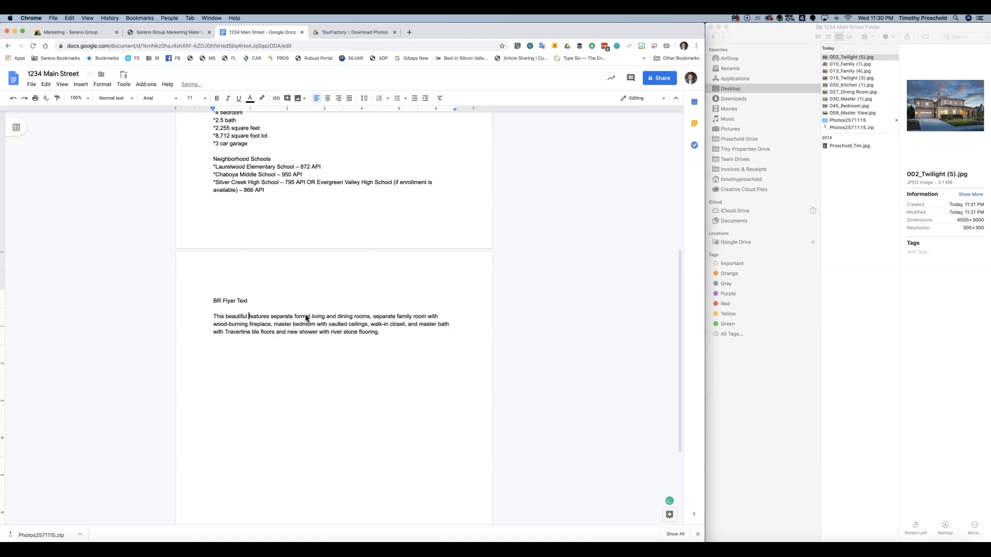
text( locted o)
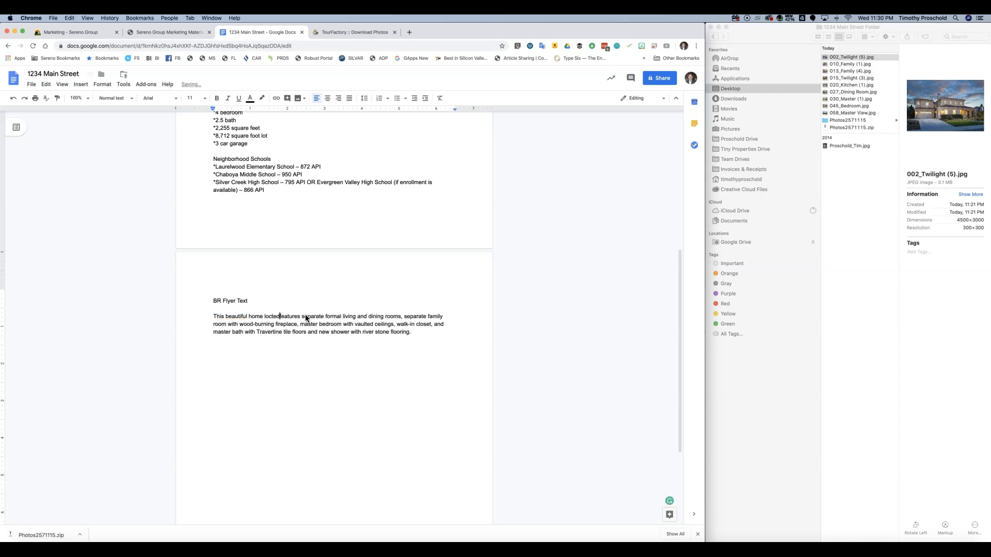
key(BackSpace)
key(BackSpace)
key(BackSpace)
key(BackSpace)
key(BackSpace)
text(ate on a )
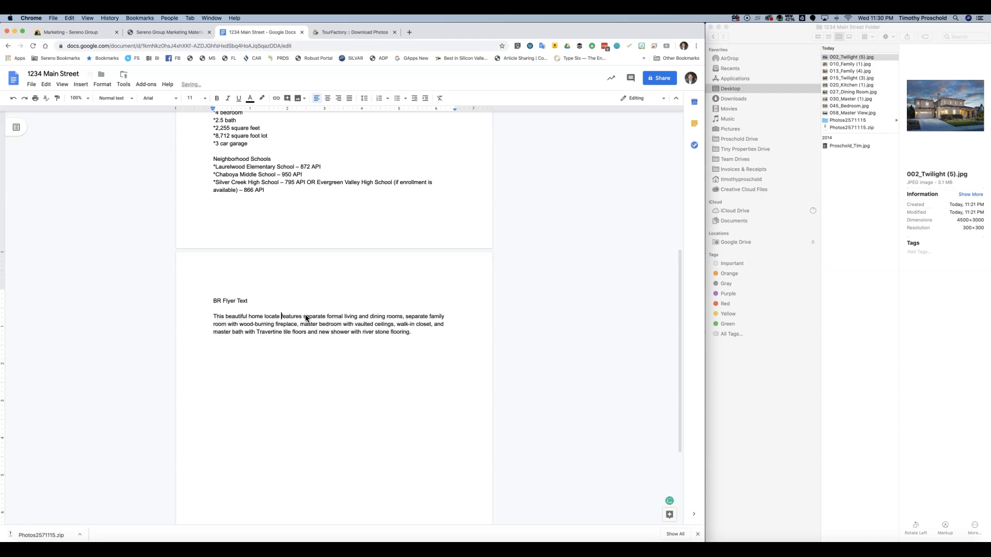
text(a cul-de-sac in the desirable Evergreen school districfeatures)
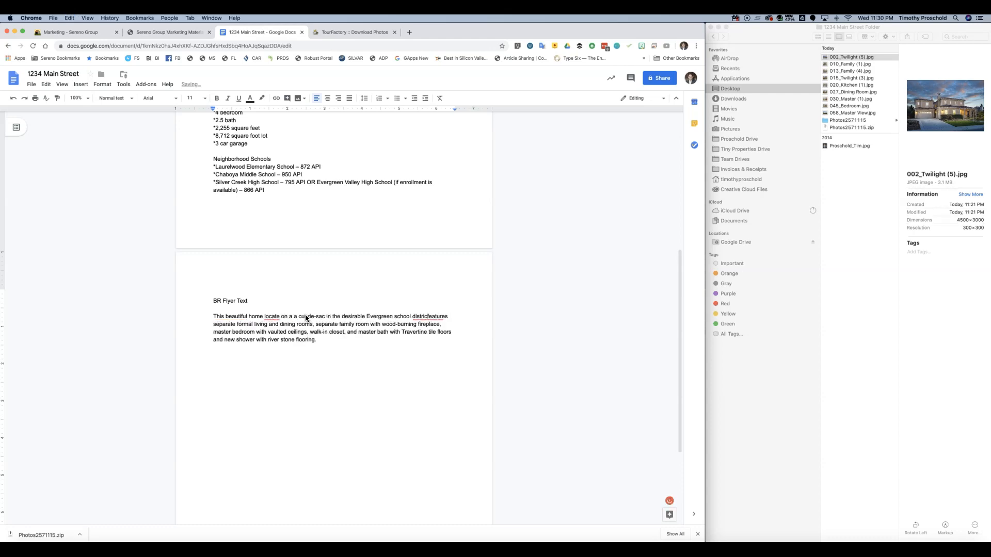
- Fix the doubled 'a', complete 'located', and add the missing space between 'distric' and 'features'
click(298, 318)
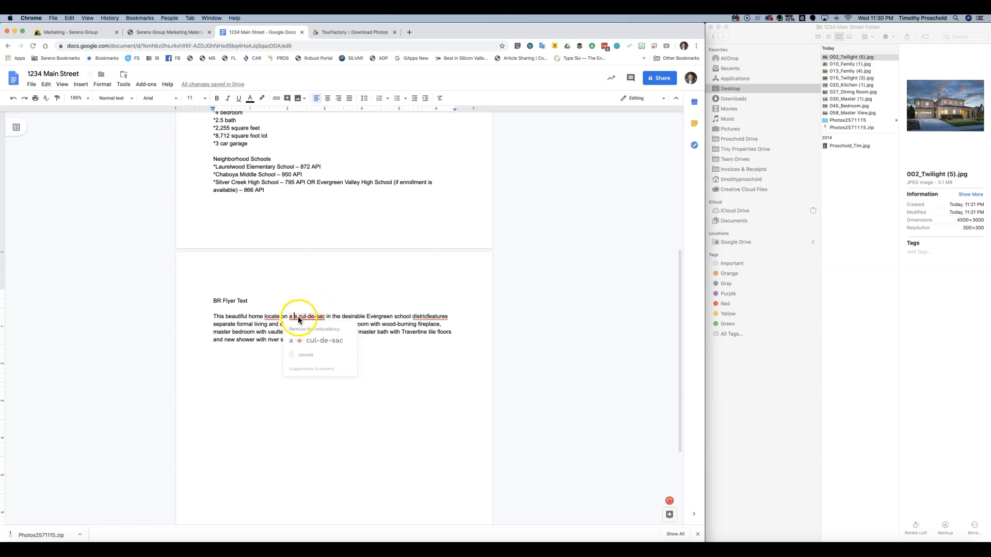
key(BackSpace)
key(BackSpace)
click(275, 317)
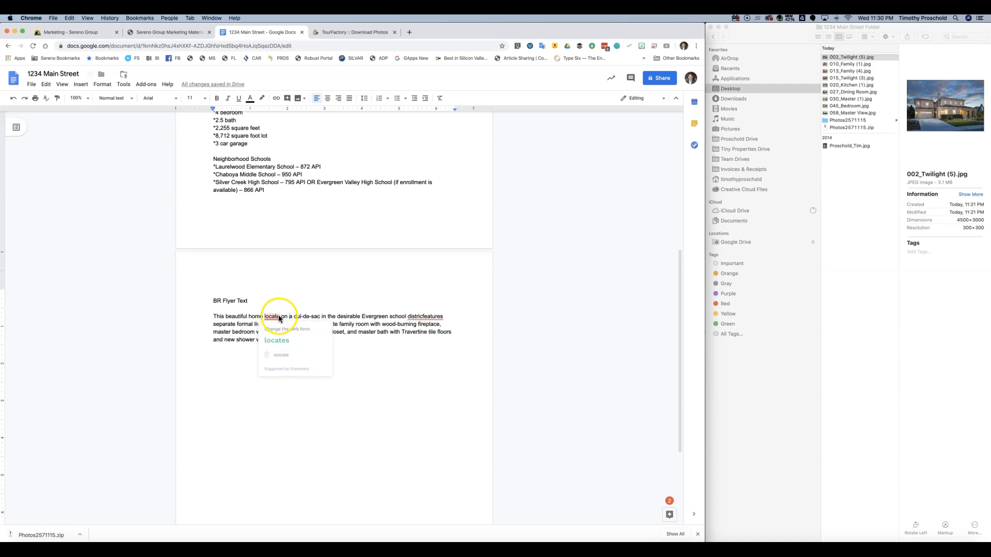
text(d)
click(427, 317)
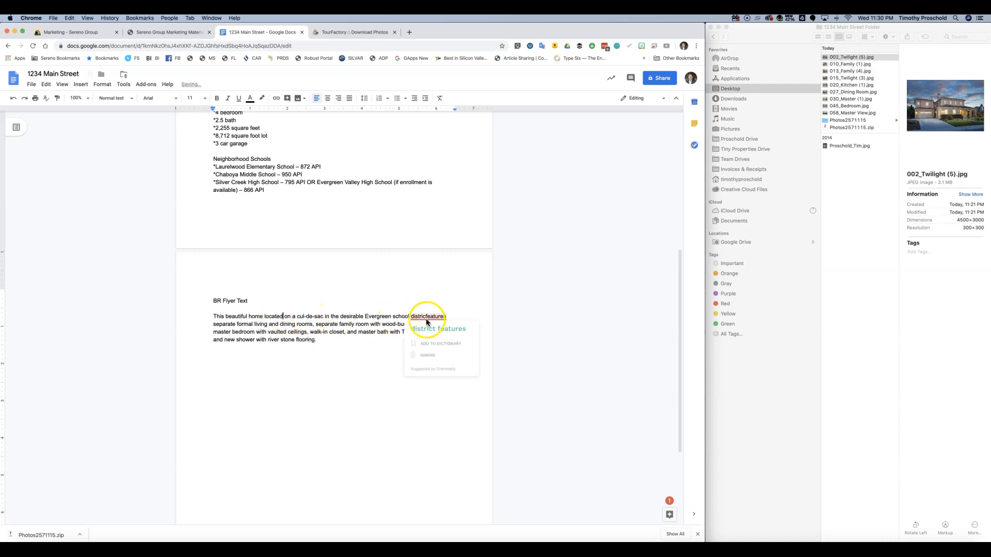
click(427, 317)
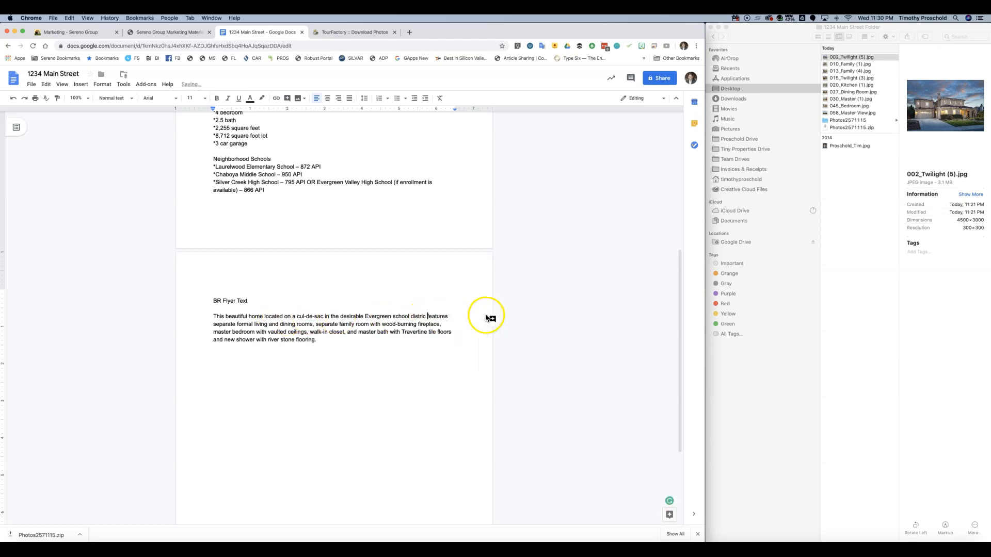
- Correct the misspelling 'distric' to 'district' using the spelling suggestion
drag(246, 324, 334, 338)
click(261, 333)
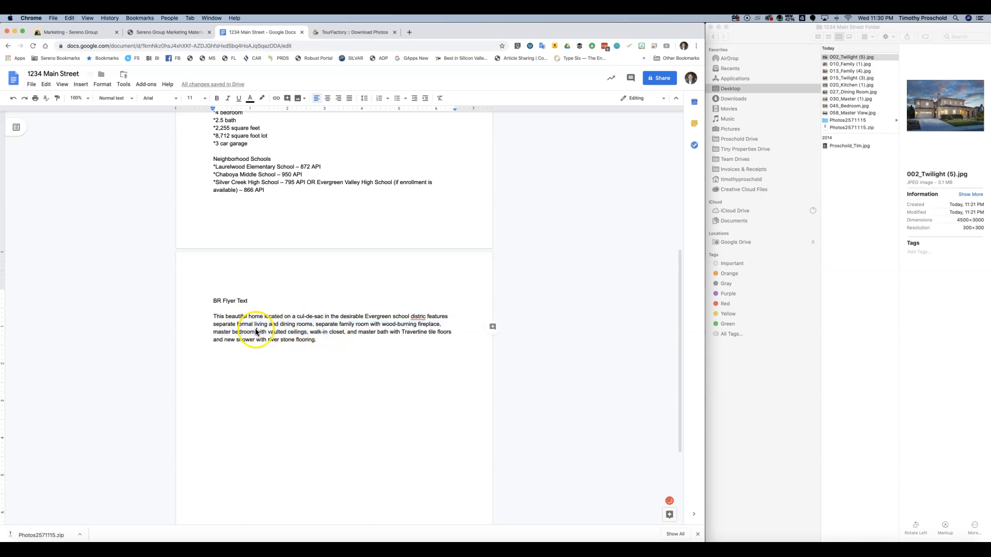
drag(214, 316, 343, 343)
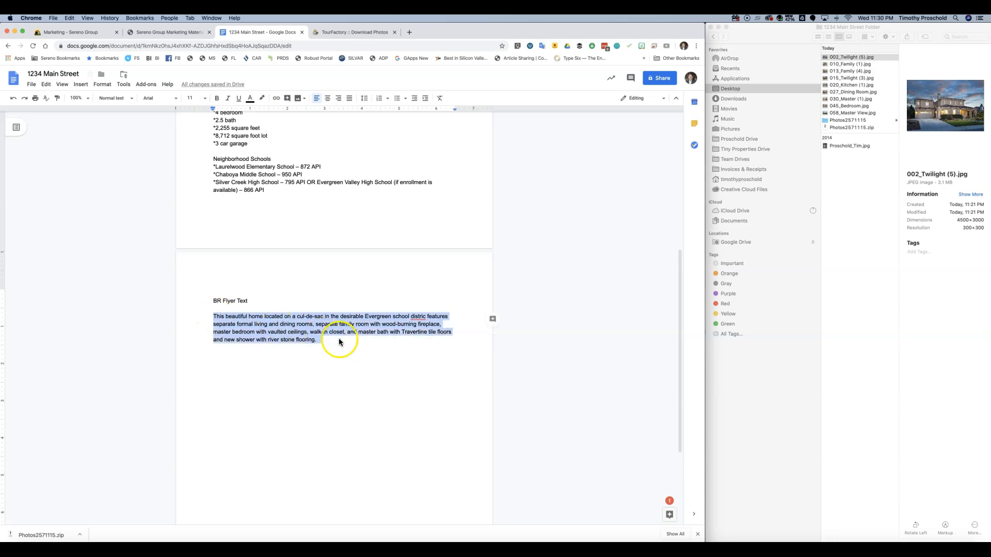
click(429, 319)
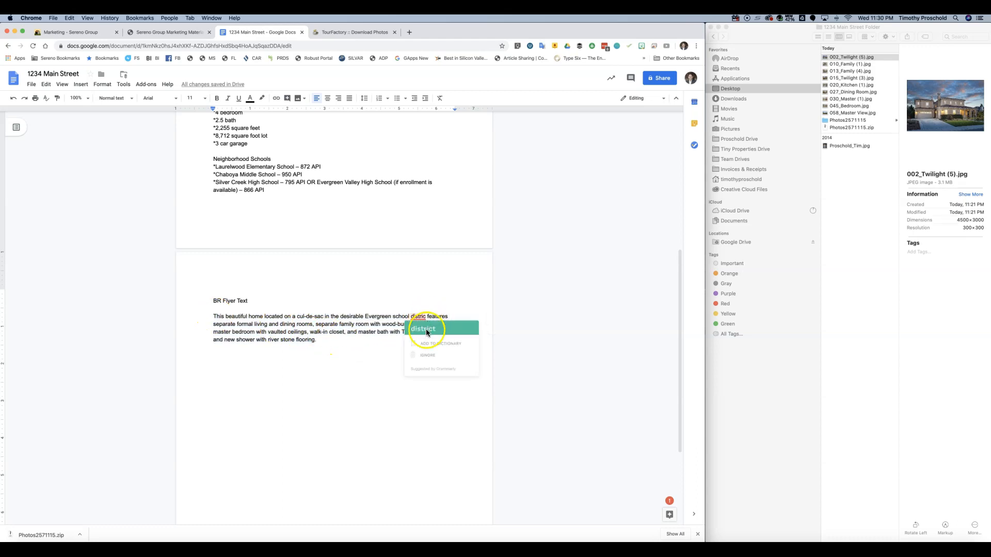
click(426, 328)
- Copy the whole revised paragraph and return to the flyer editor
drag(213, 316, 334, 345)
right_click(297, 322)
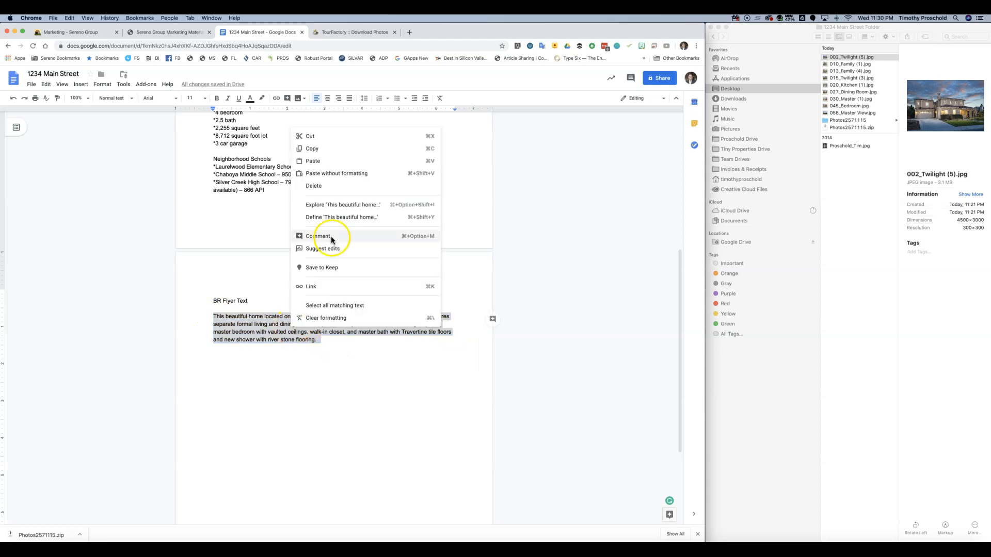
click(321, 149)
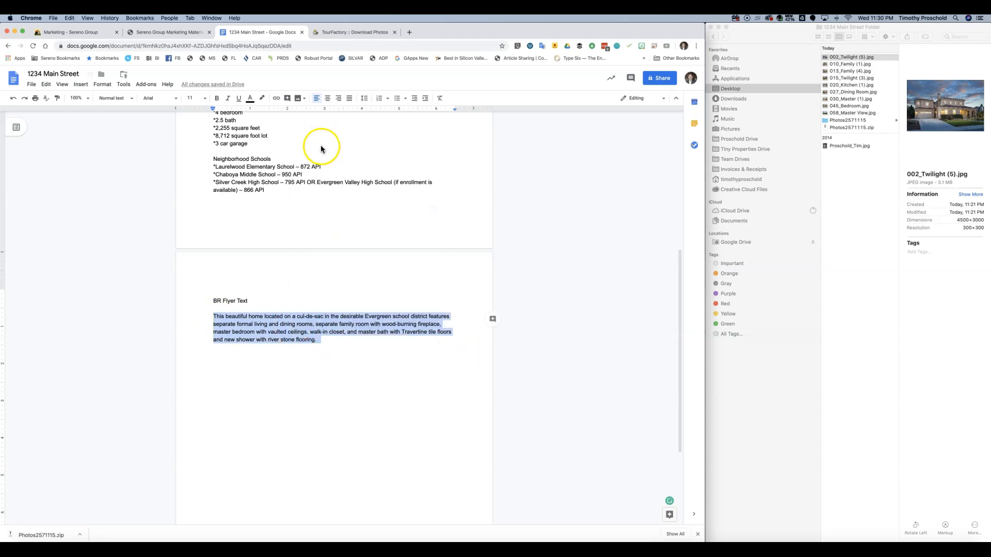
click(171, 32)
drag(48, 392, 12, 337)
key(super+v)
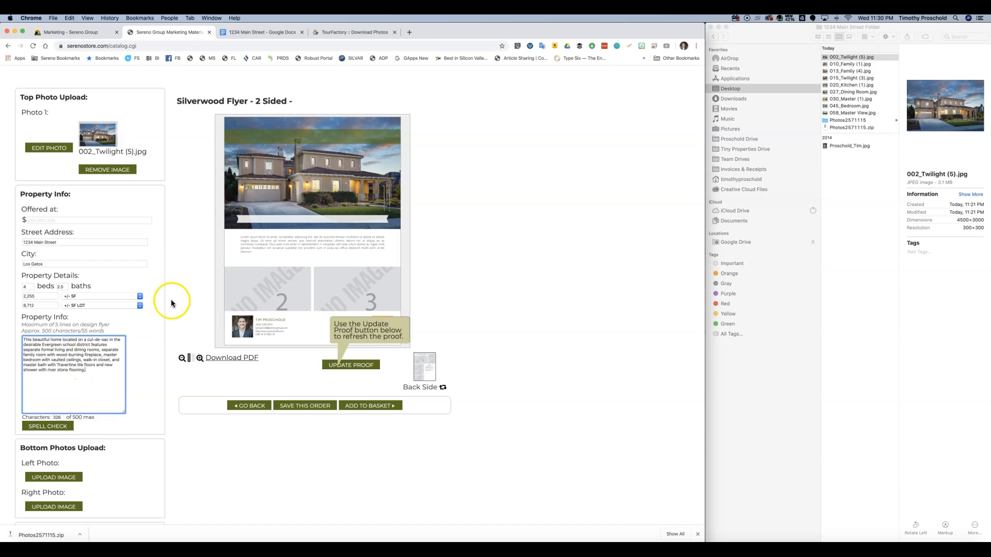
click(365, 368)
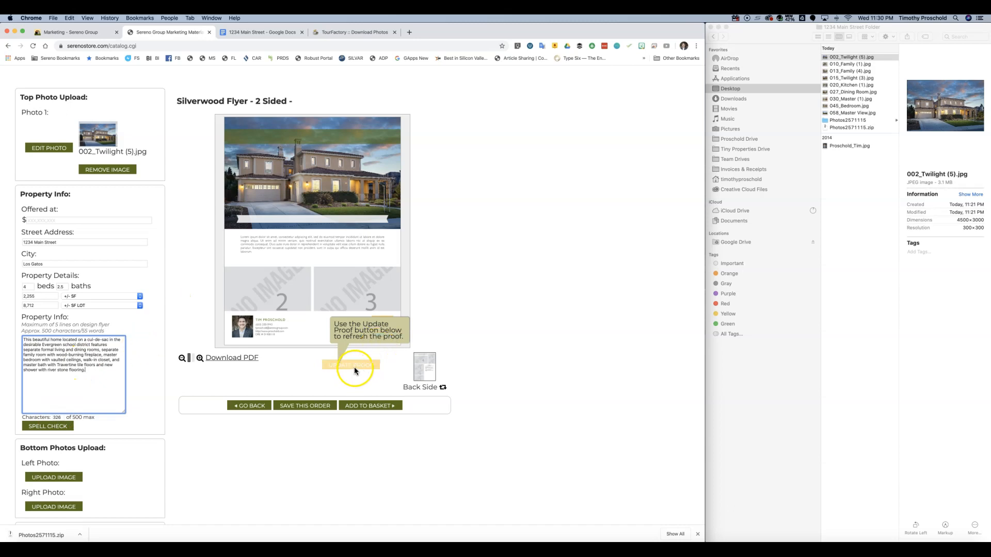
click(351, 365)
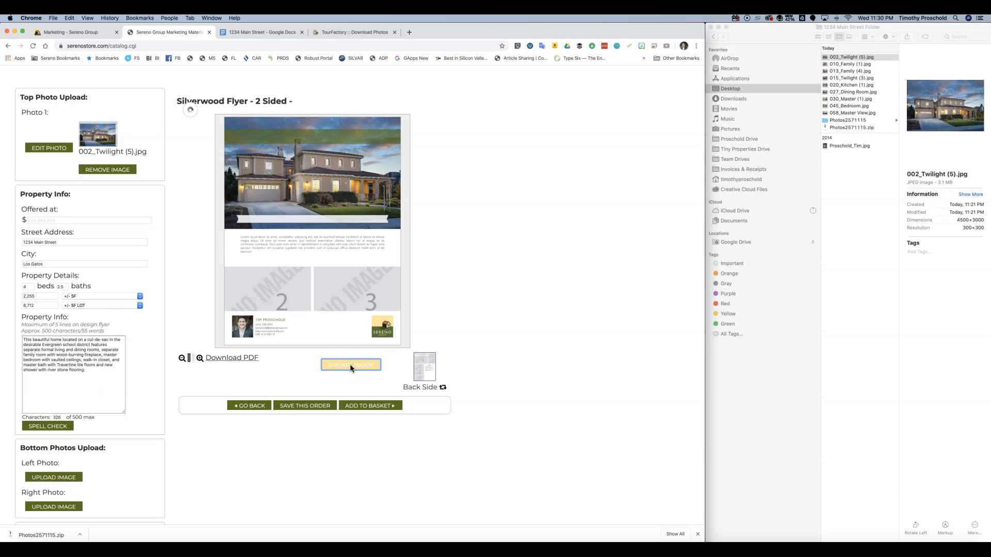
click(577, 301)
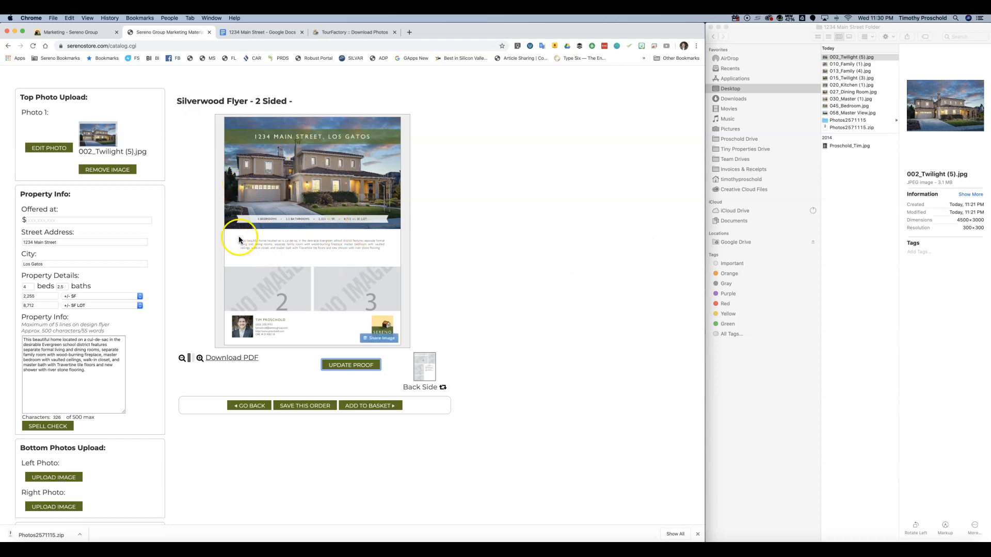
click(88, 369)
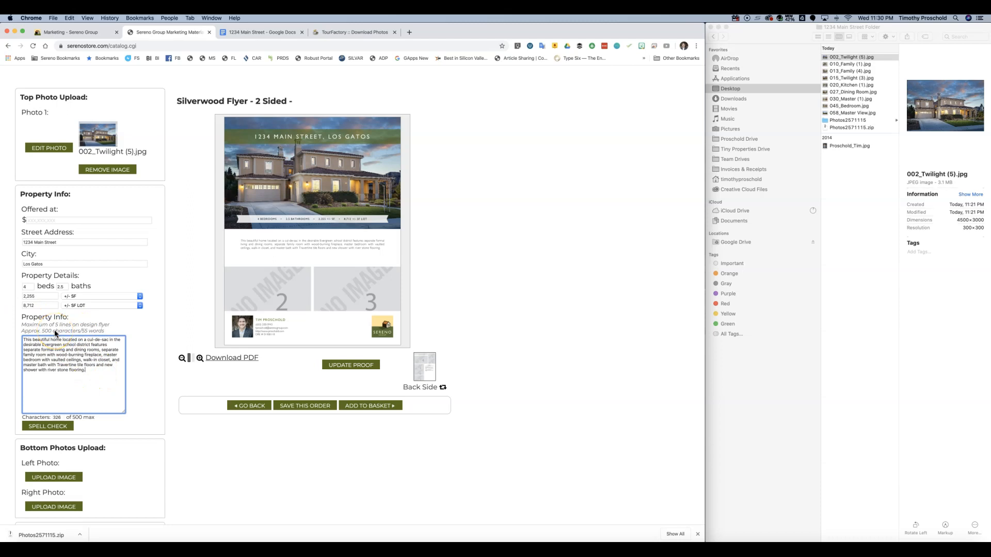
- Paste the 'Quality features include' sentence from the front text after the BR Flyer Text description
click(273, 33)
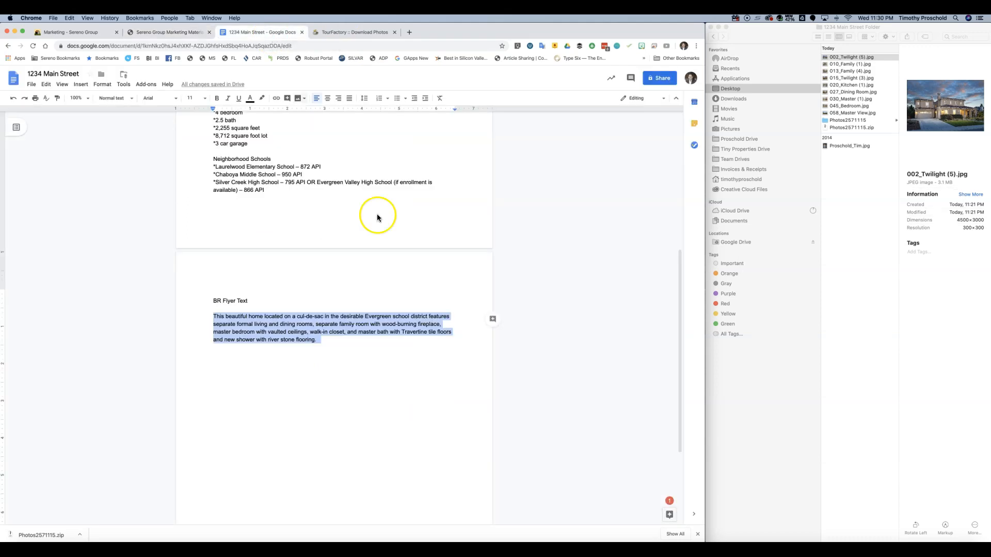
scroll(333, 209, up, 1)
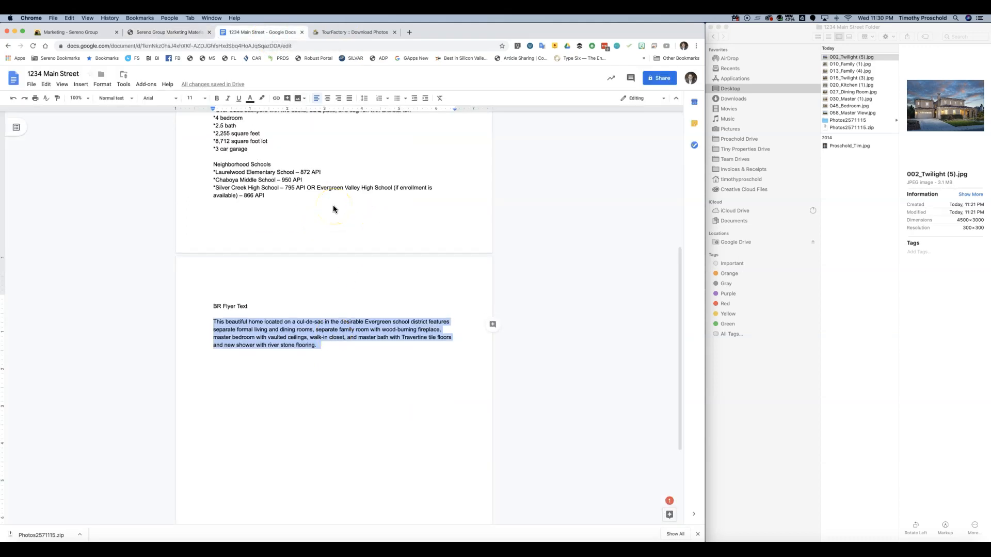
click(328, 348)
scroll(326, 274, up, 5)
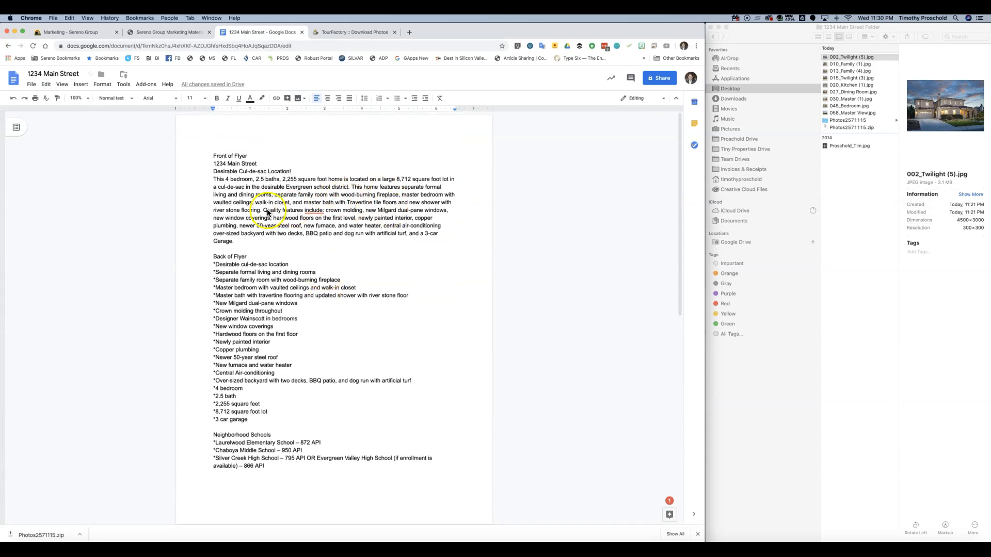
drag(264, 211, 241, 247)
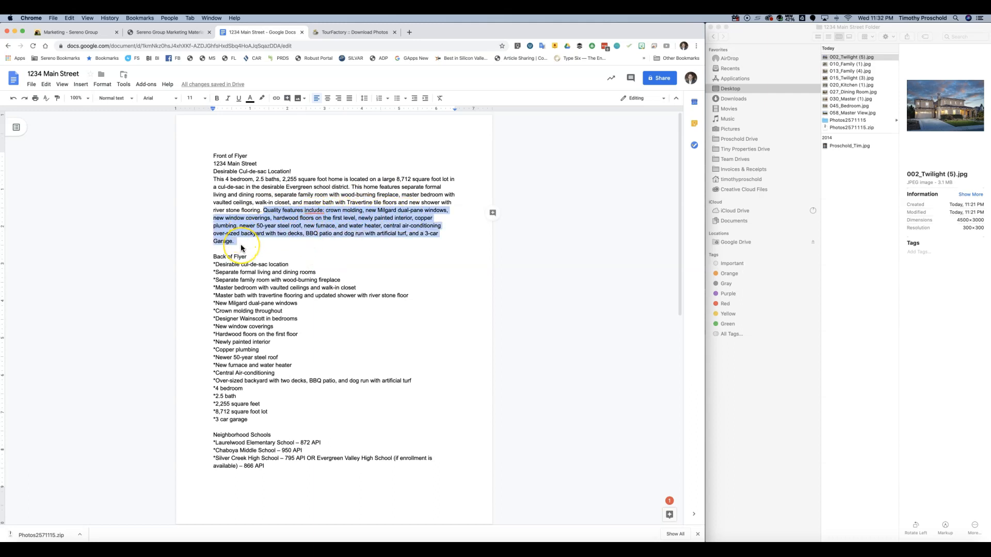
scroll(387, 258, down, 10)
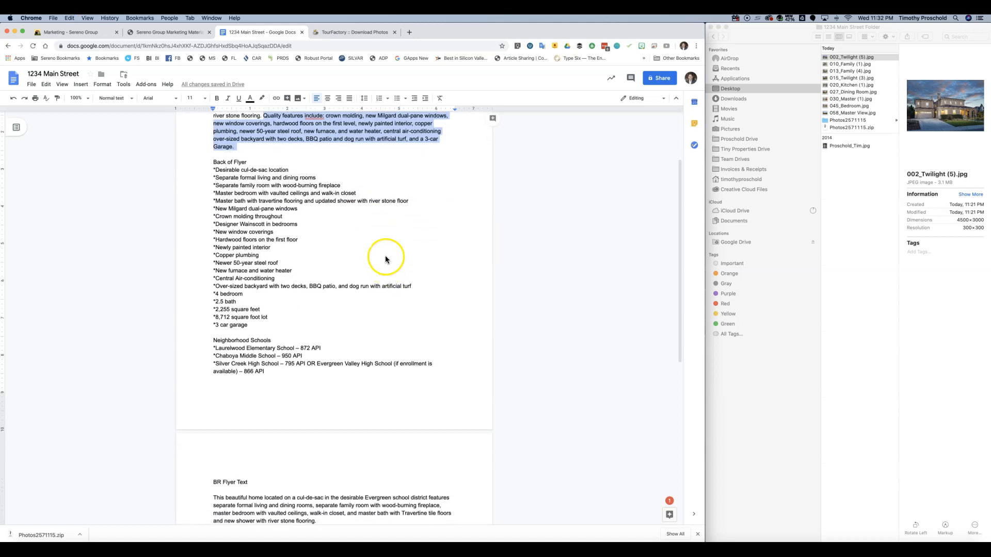
click(326, 237)
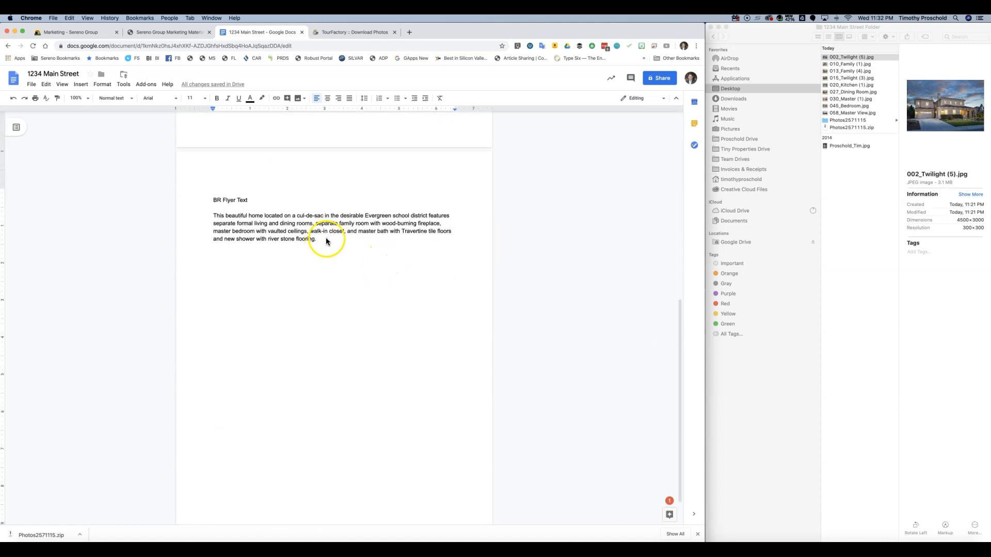
key(super+v)
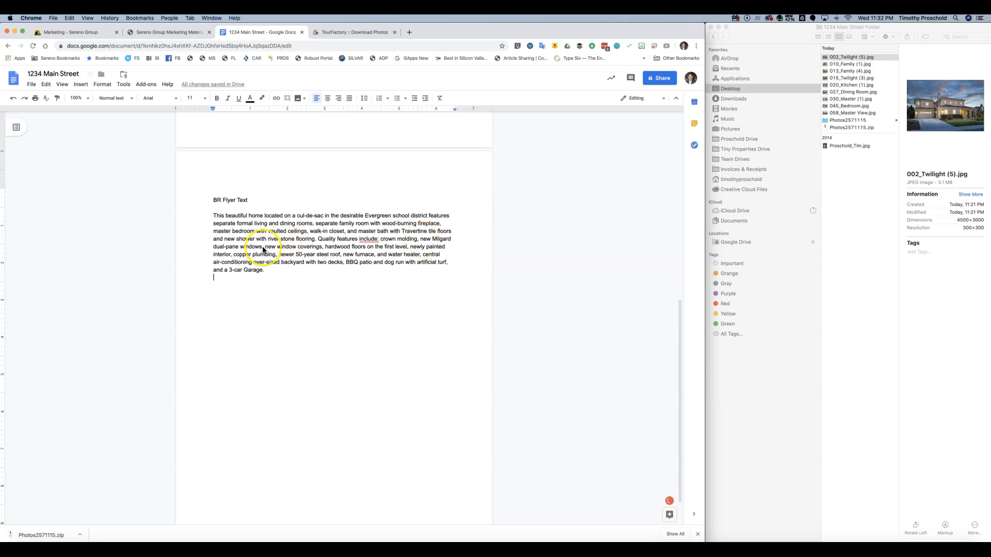
- Trim the features so the sentence ends 'hardwood floors, and a 3-car Garage', then select the paragraph
drag(265, 249, 321, 252)
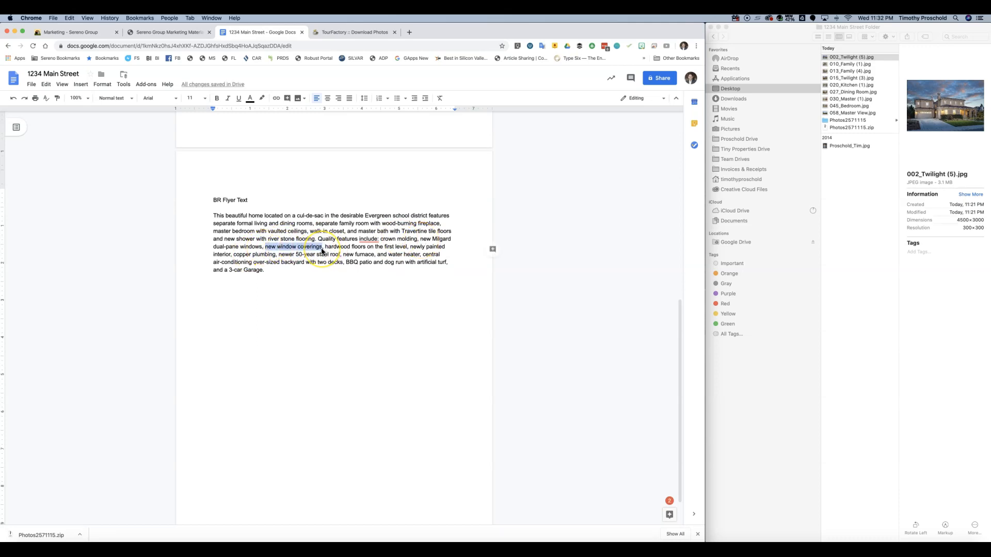
key(BackSpace)
key(BackSpace)
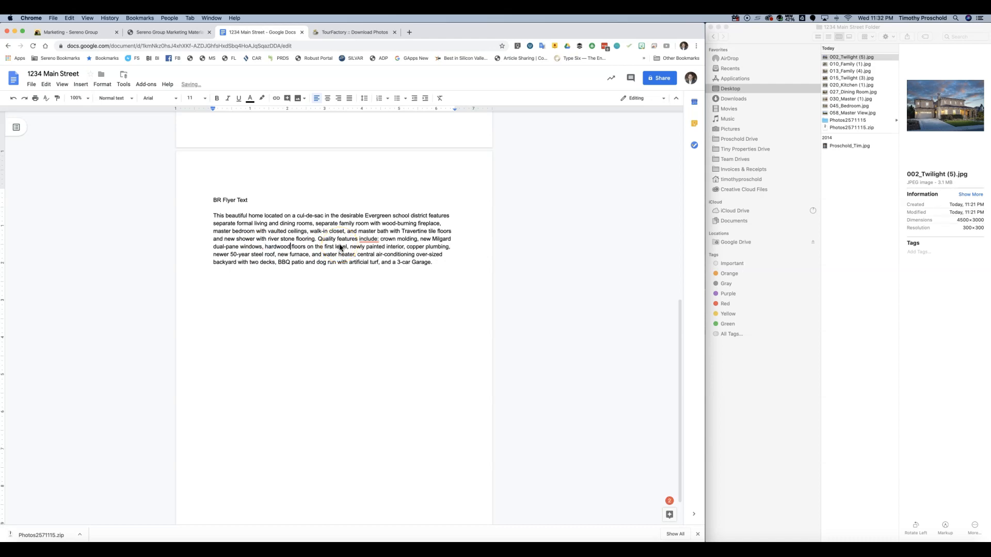
mouse_move(307, 249)
mouse_down()
mouse_move(411, 258)
mouse_move(276, 263)
mouse_move(378, 265)
mouse_up()
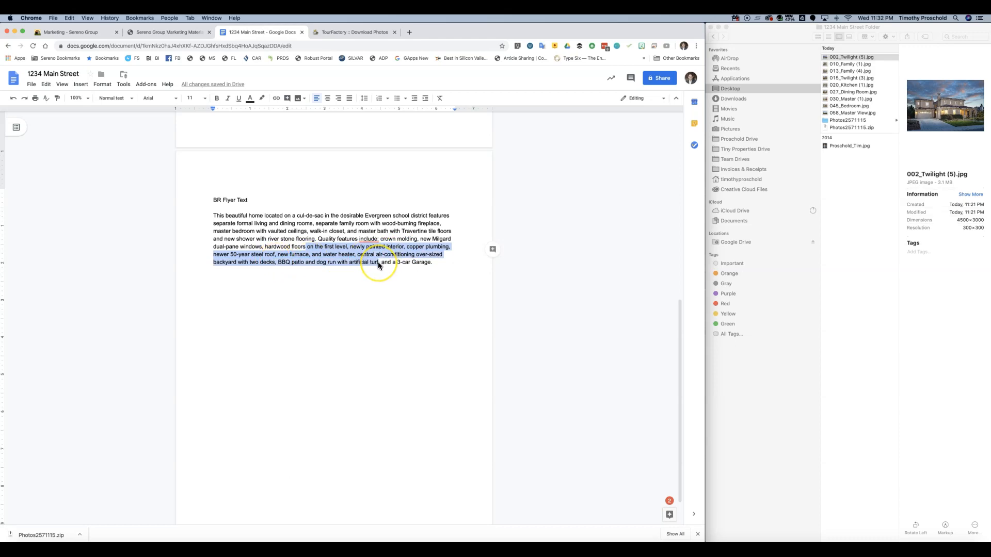
key(BackSpace)
drag(378, 262, 197, 219)
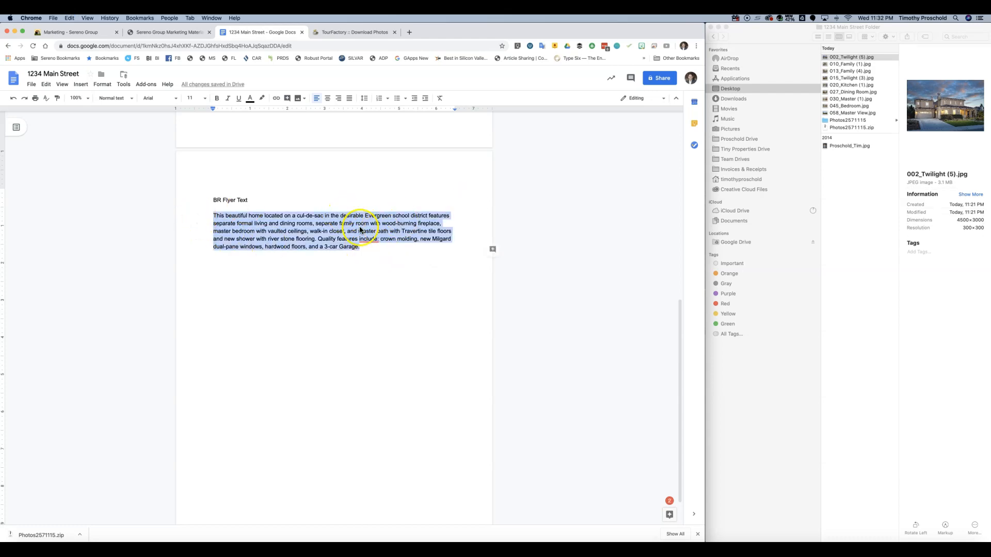
click(168, 33)
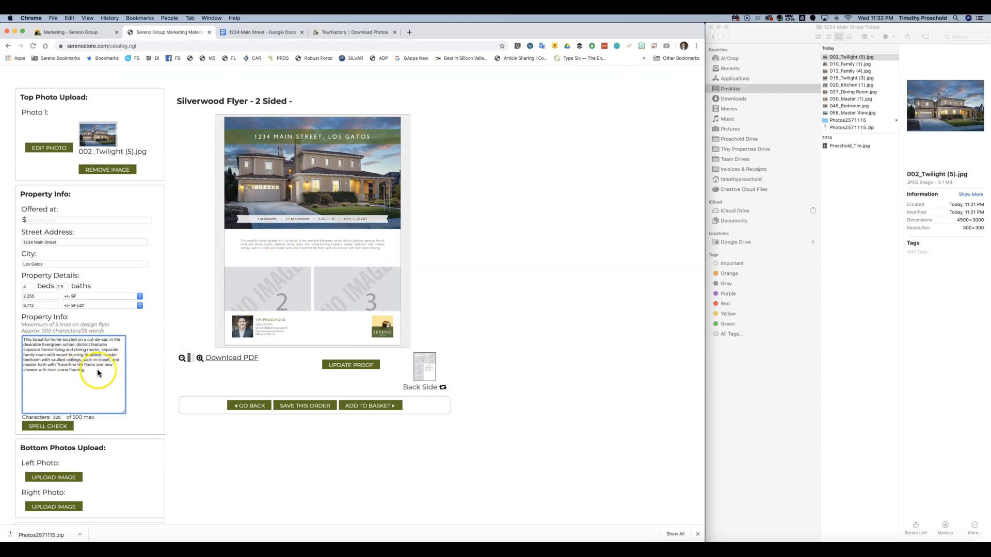
- Paste the revised description over the Property Info text, spell-check it without changes, and update the proof
drag(99, 374, 15, 332)
key(super+v)
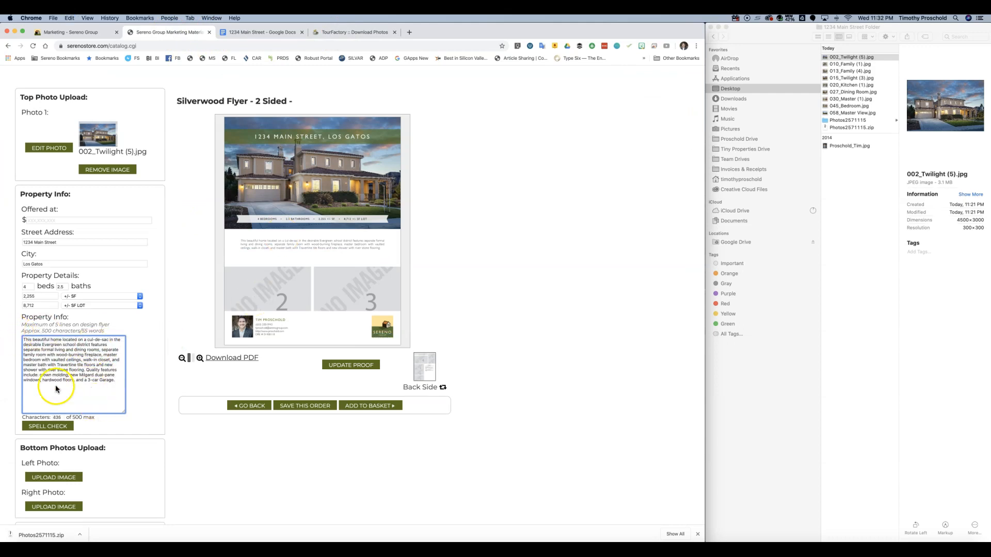
click(53, 429)
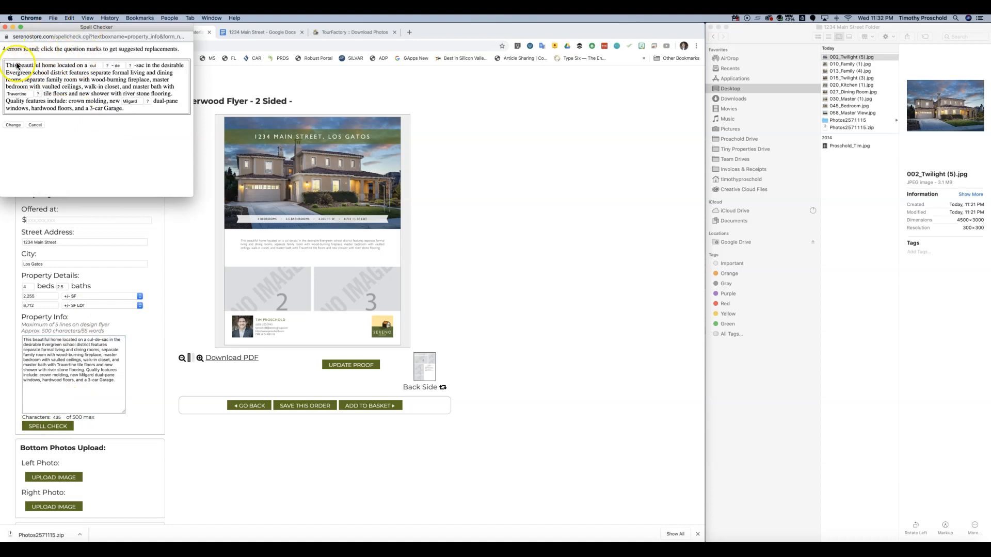
click(34, 125)
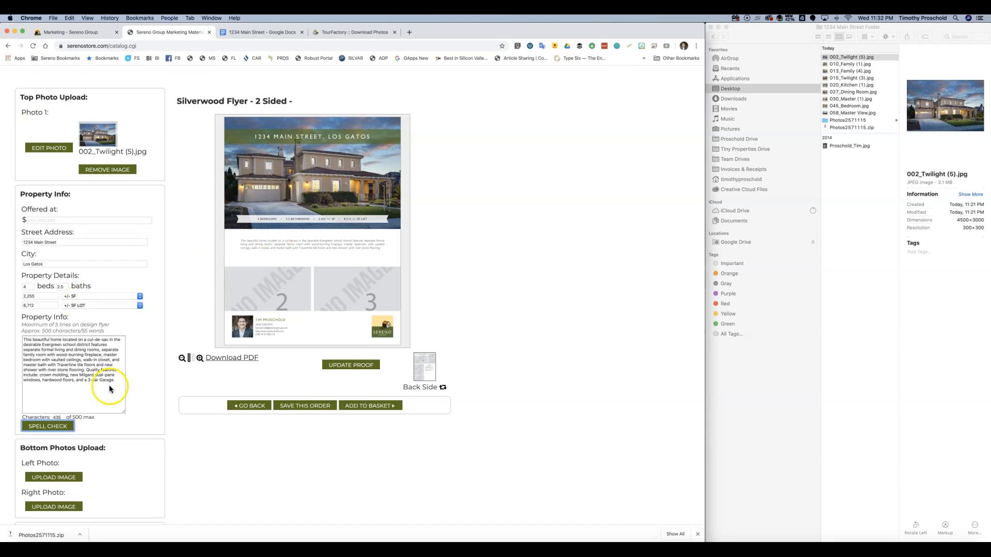
click(355, 366)
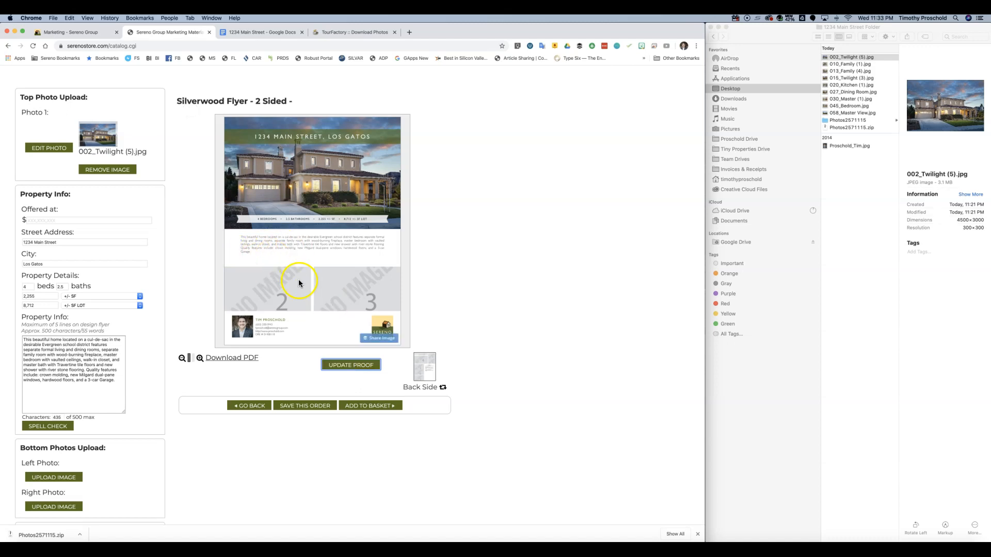
scroll(298, 280, down, 5)
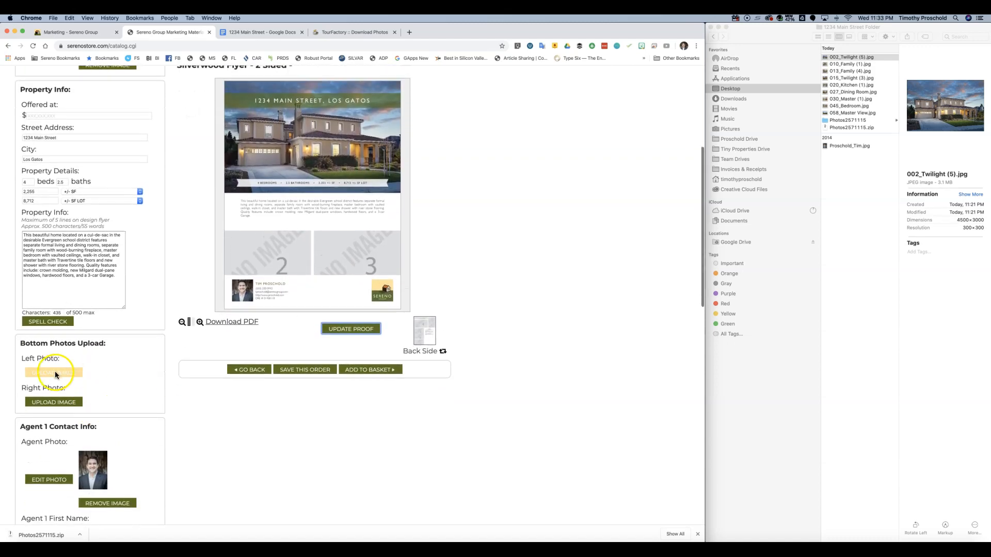
- Add 013_Family (4).jpg as the left bottom photo, with its crop shifted slightly down
click(52, 372)
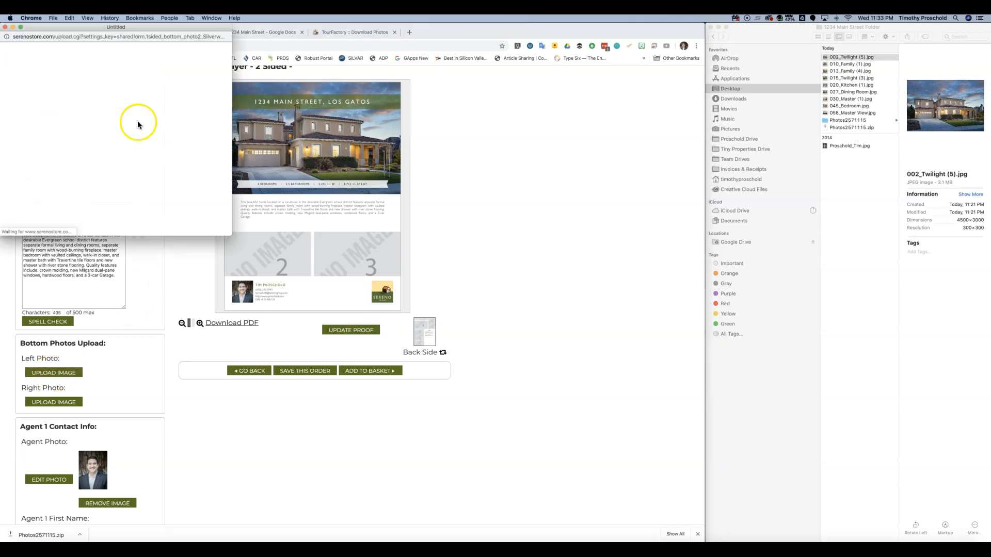
click(112, 142)
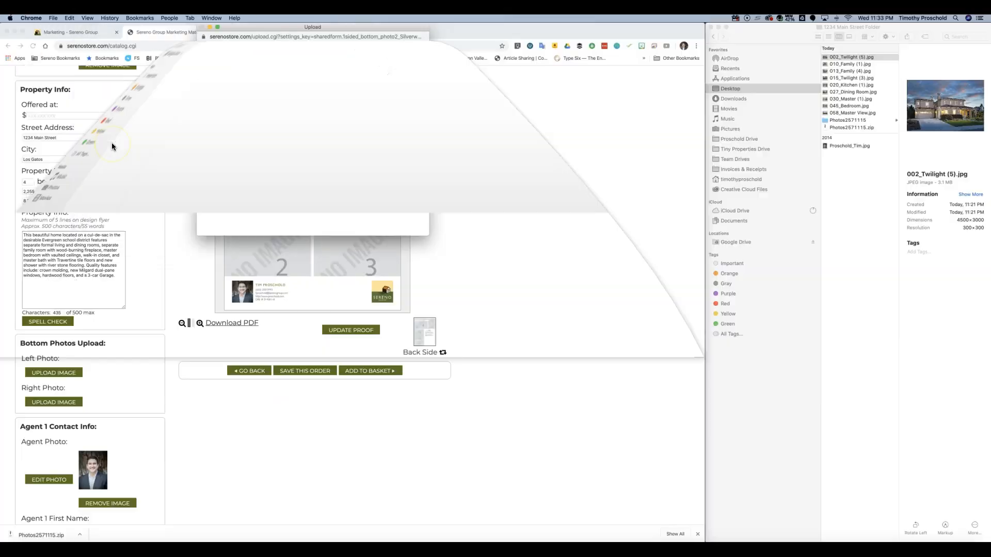
click(87, 95)
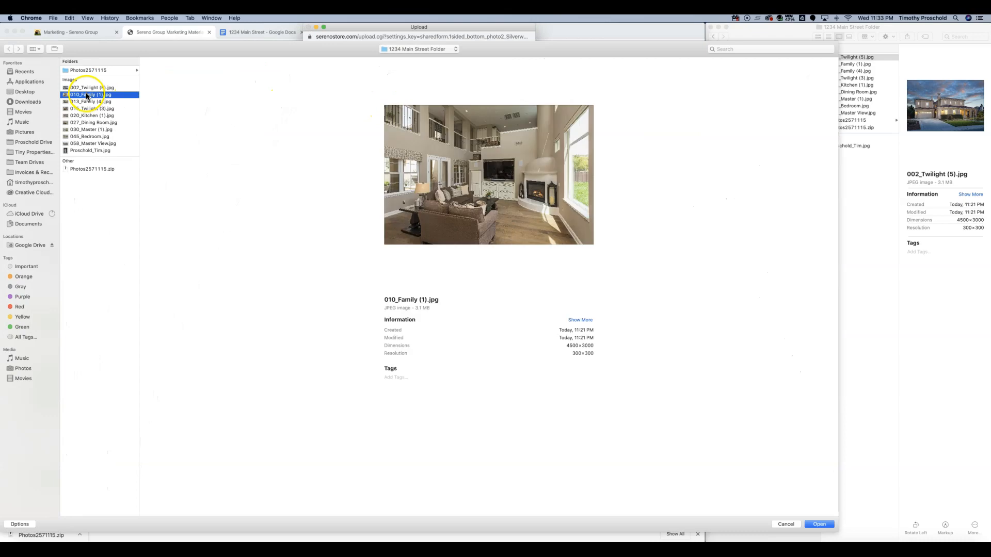
click(85, 102)
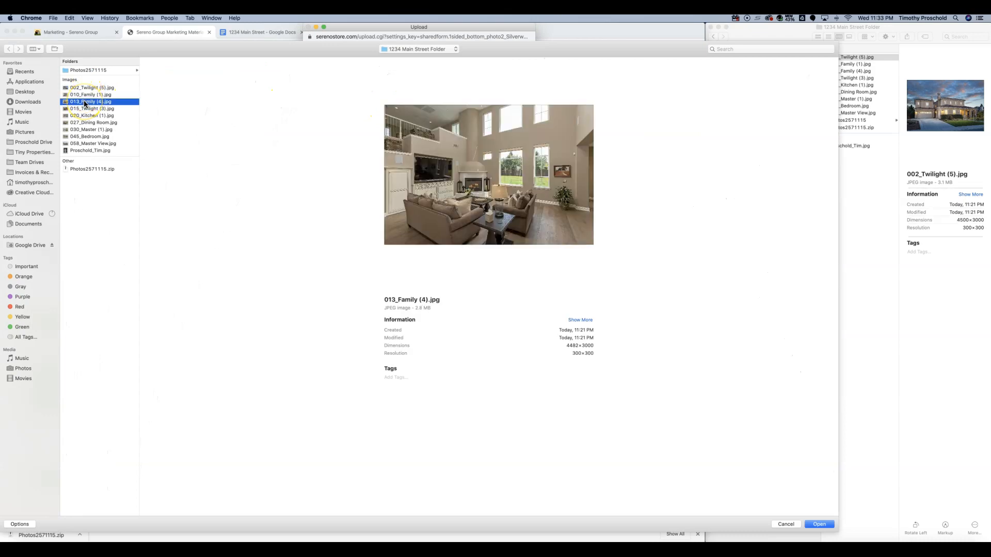
click(821, 523)
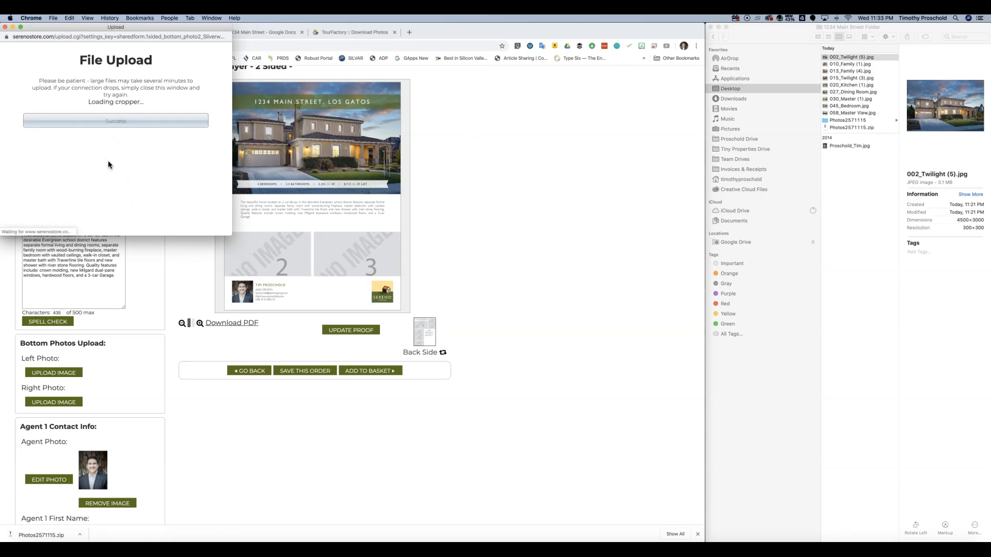
drag(138, 176, 141, 175)
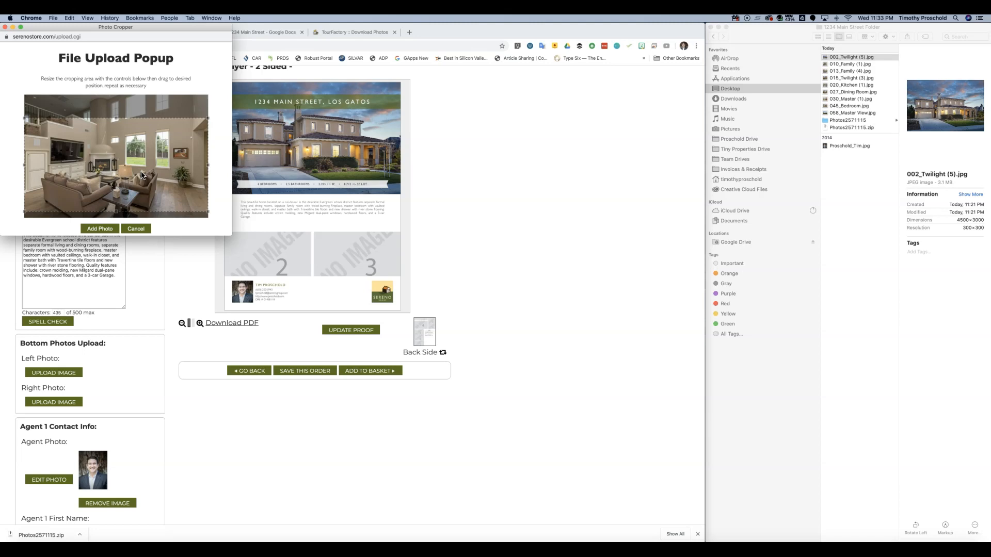
click(98, 228)
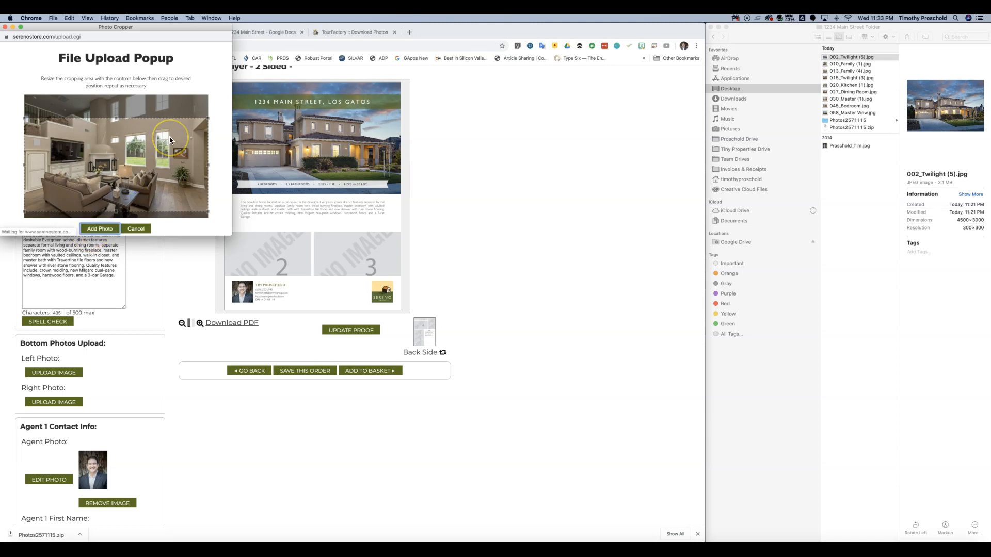
- Add 020_Kitchen (1).jpg as the right bottom photo, with the crop repositioned
scroll(139, 284, down, 1)
scroll(138, 283, down, 2)
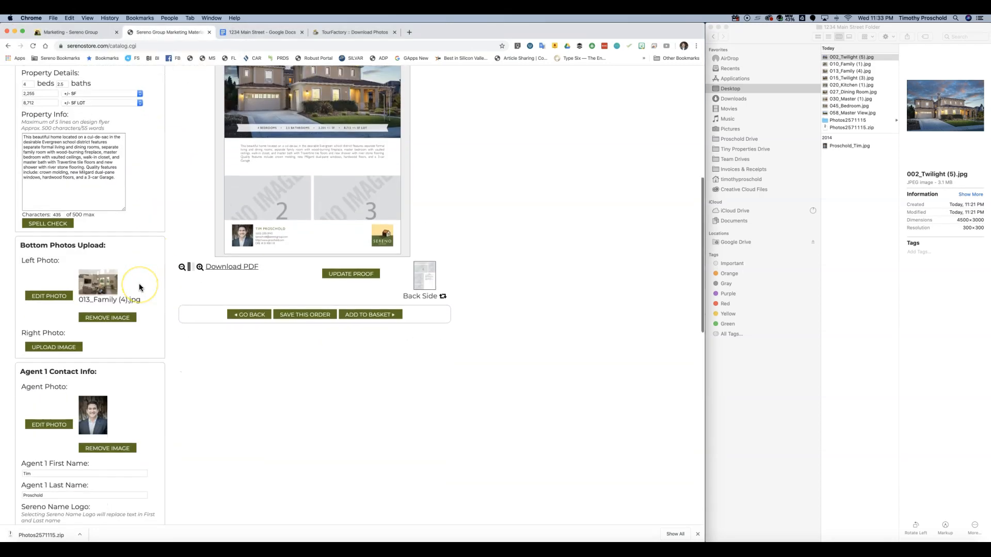
scroll(135, 337, down, 1)
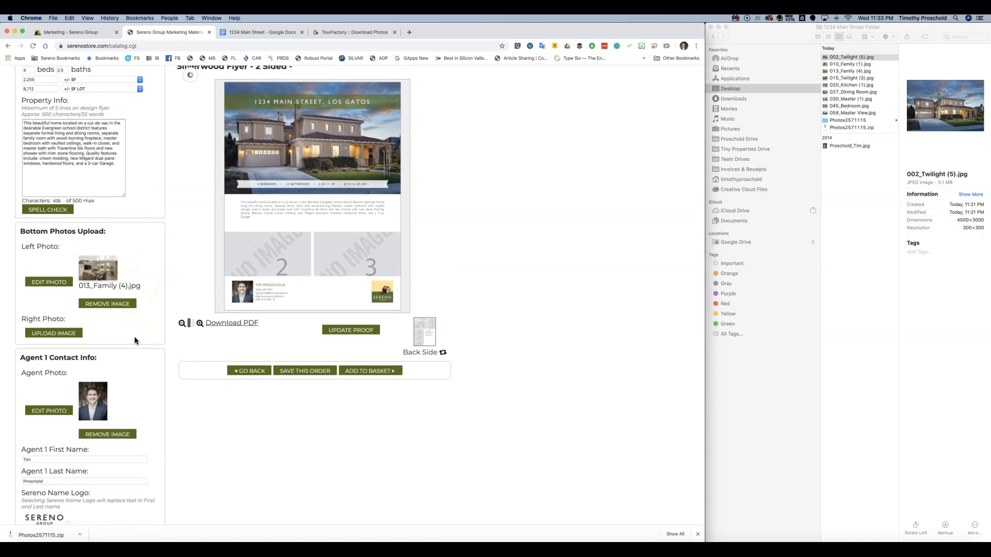
scroll(136, 342, down, 1)
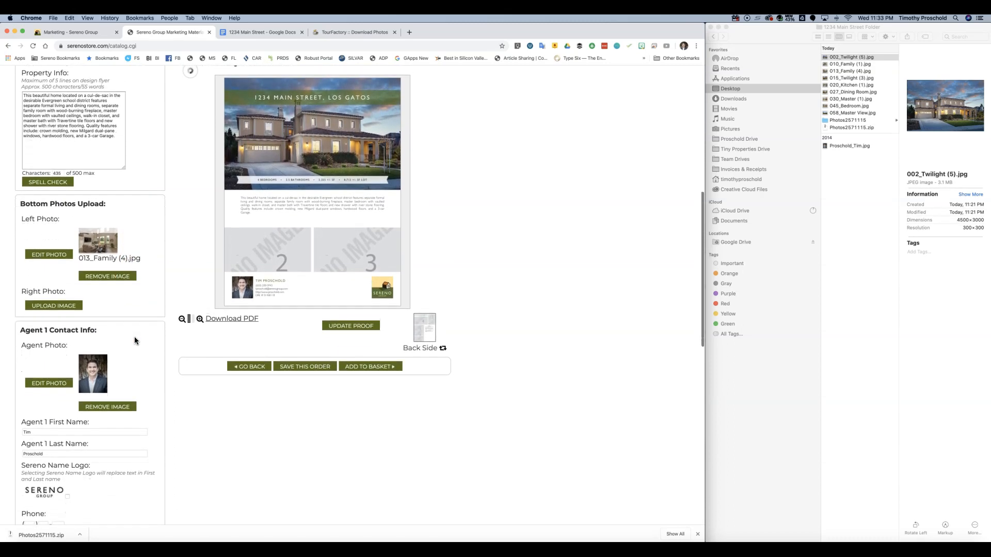
click(61, 306)
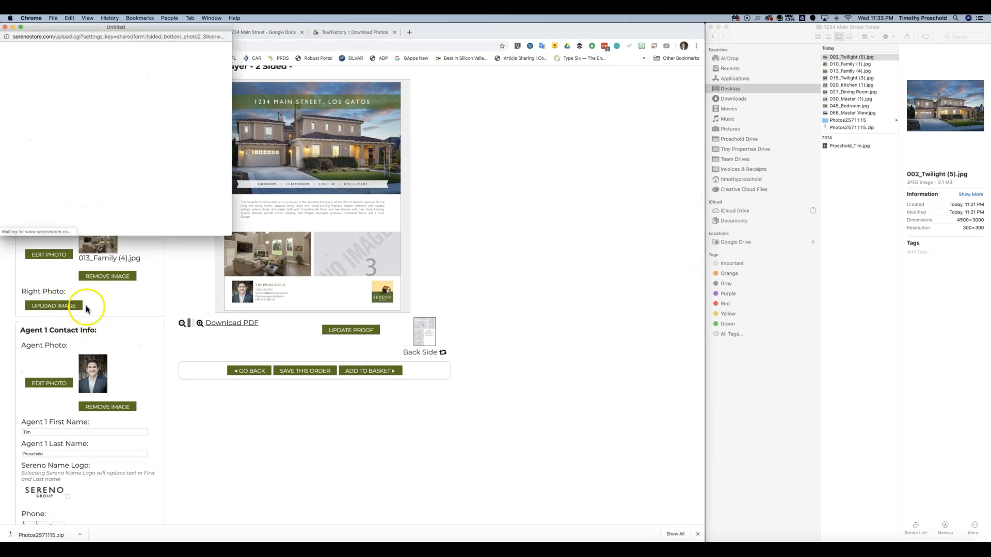
click(115, 144)
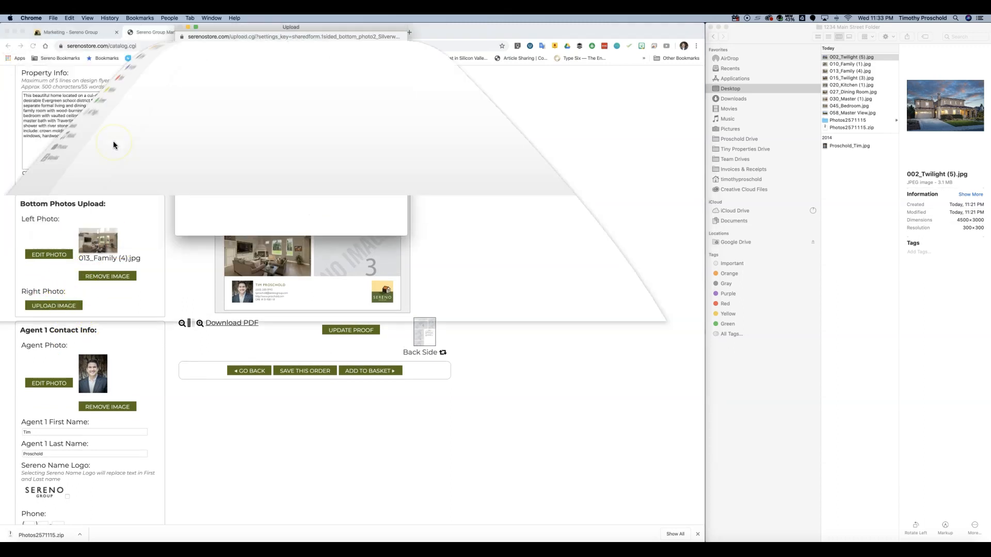
click(90, 109)
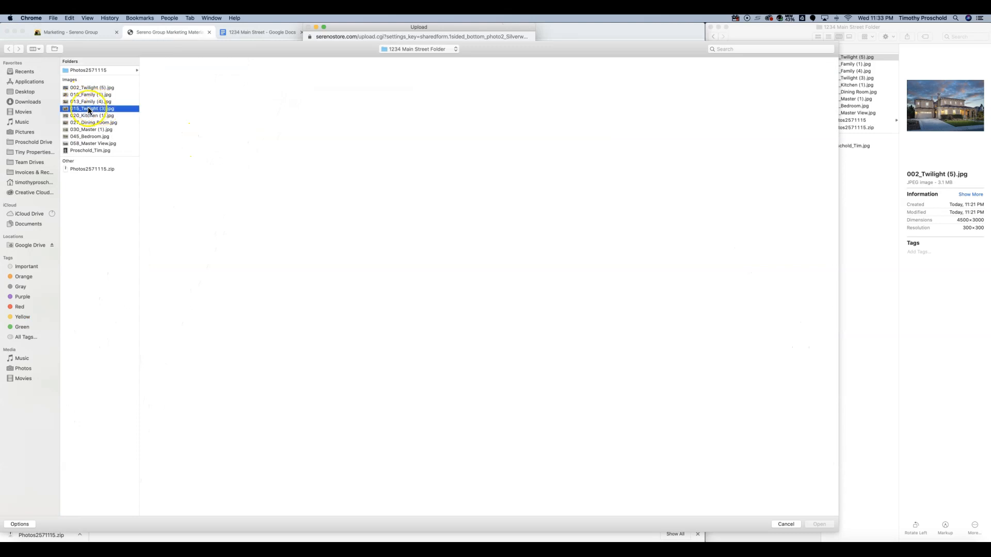
click(90, 102)
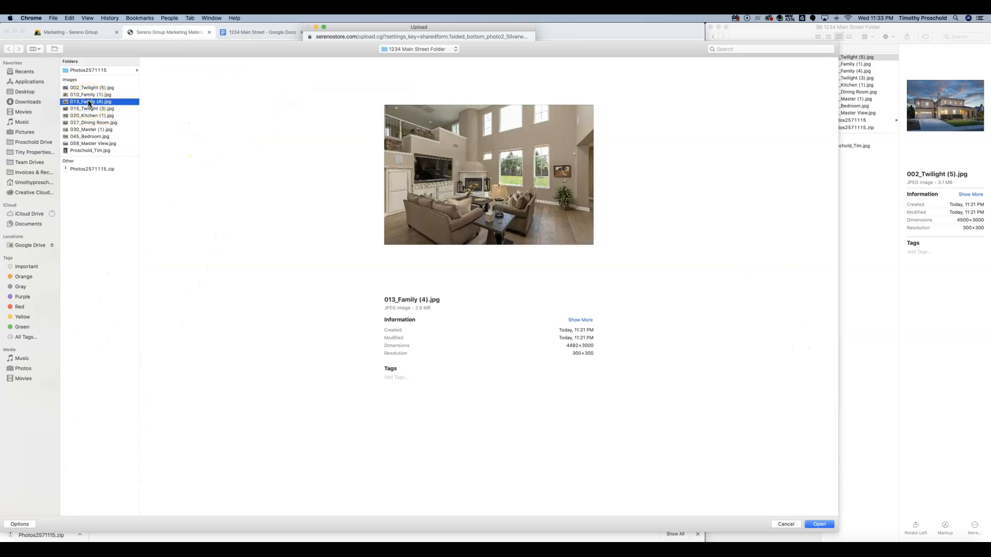
click(90, 116)
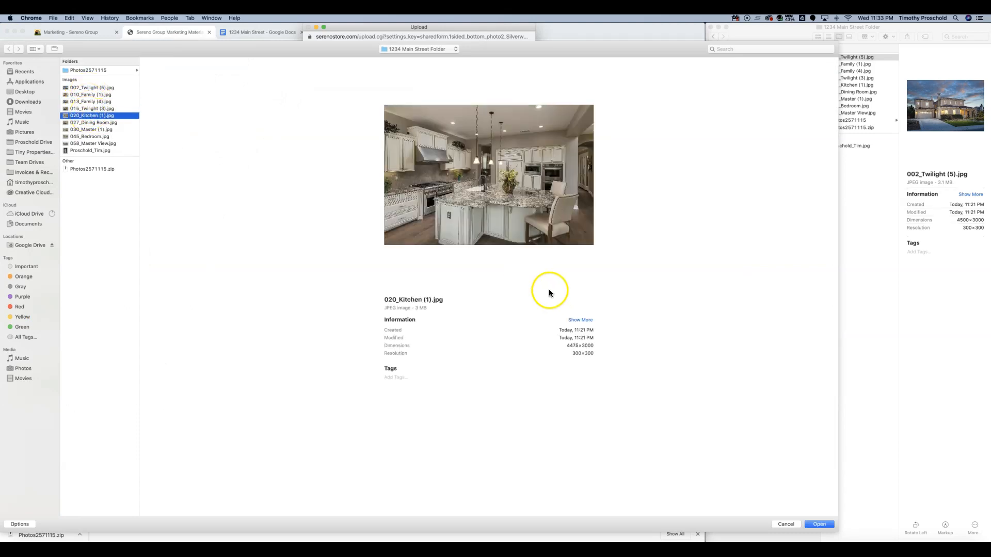
click(826, 524)
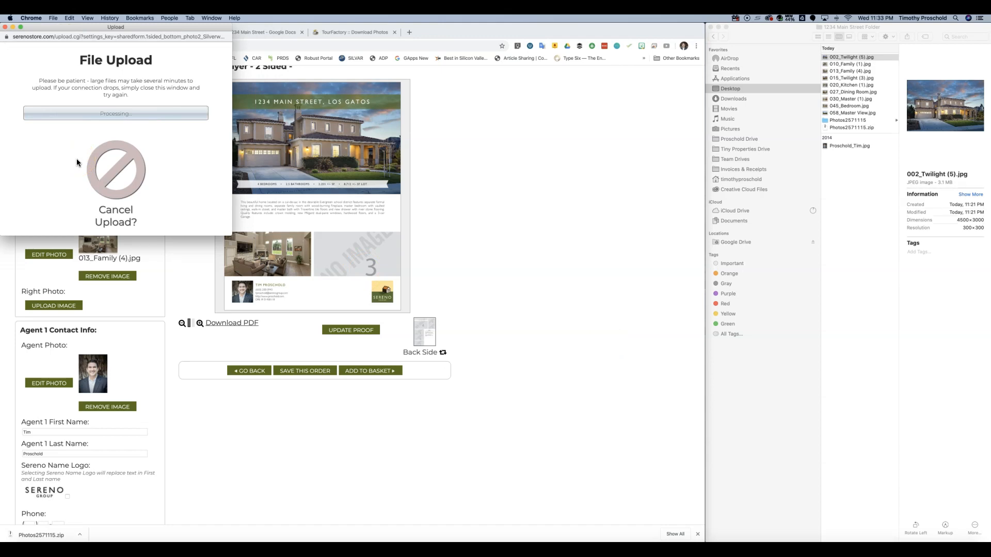
mouse_move(121, 172)
mouse_down()
mouse_move(129, 179)
mouse_move(132, 165)
mouse_up()
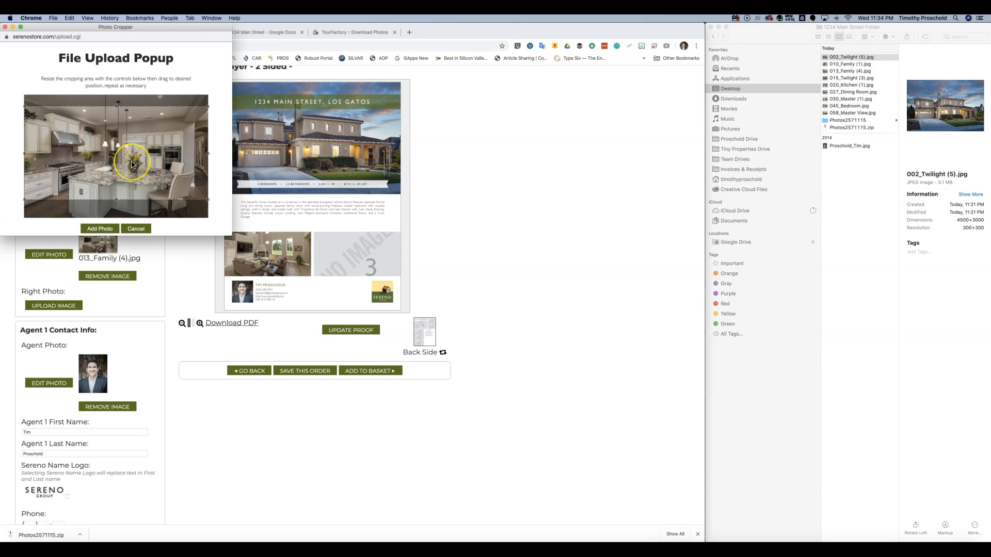
click(101, 229)
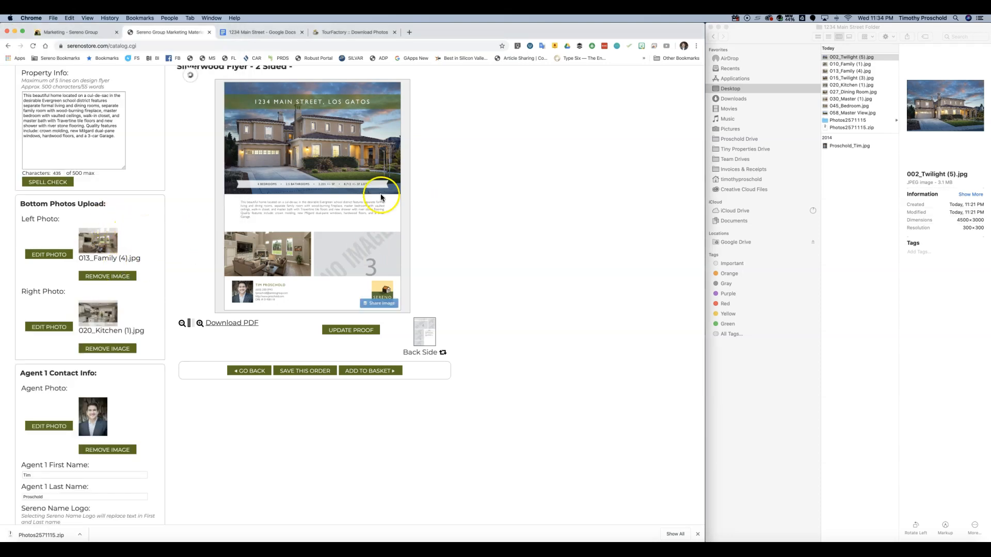
- Recrop the kitchen photo with a smaller frame shifted right and down
click(114, 351)
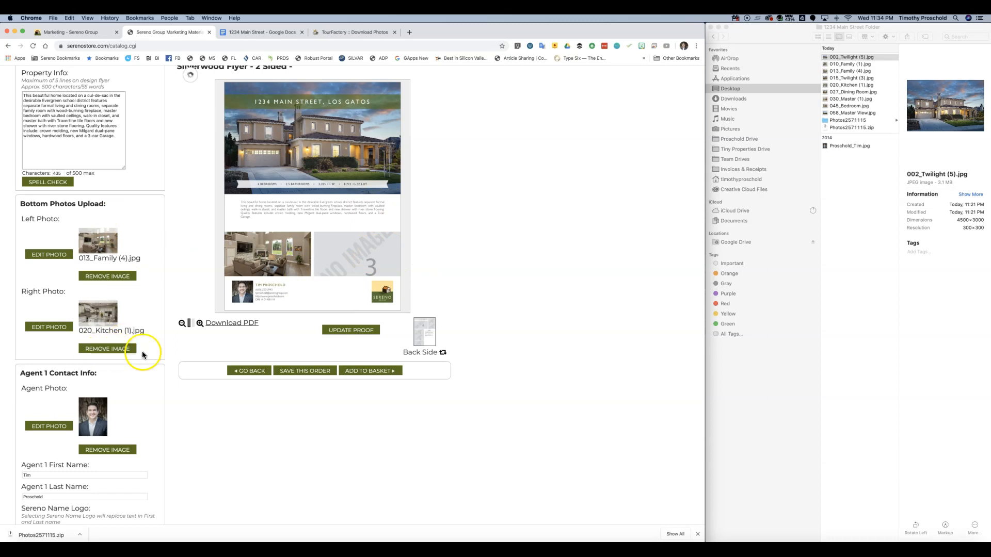
click(43, 327)
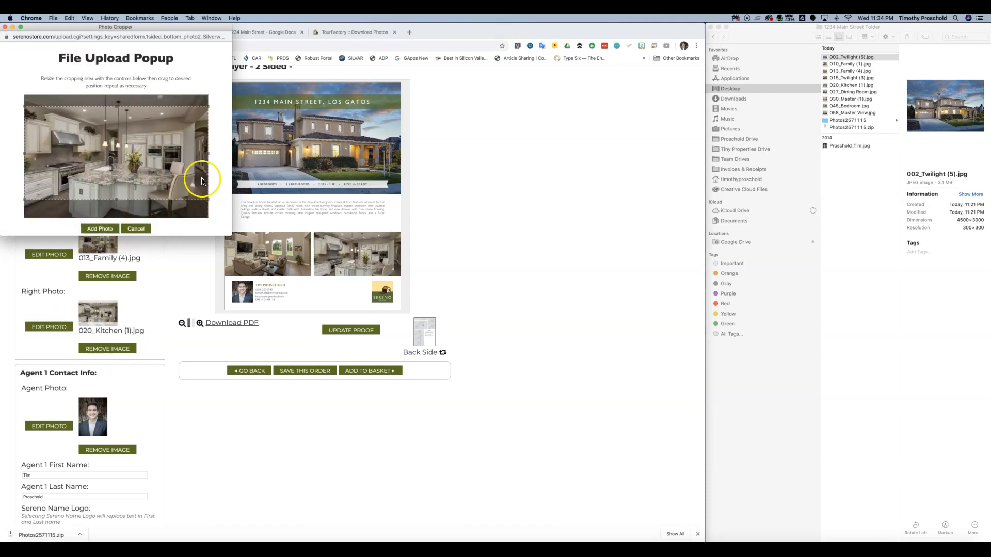
drag(208, 200, 195, 195)
drag(98, 177, 109, 179)
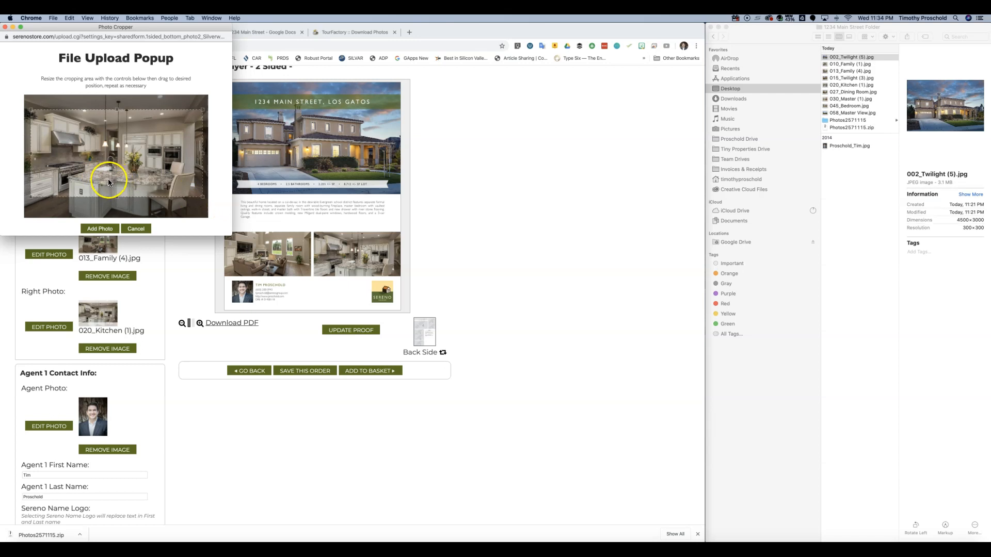
click(100, 231)
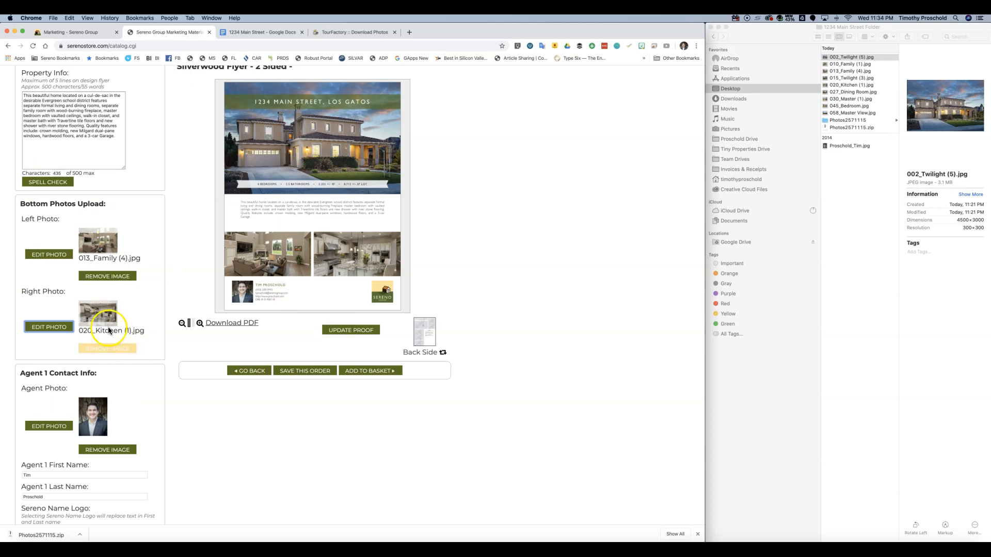
scroll(123, 353, down, 3)
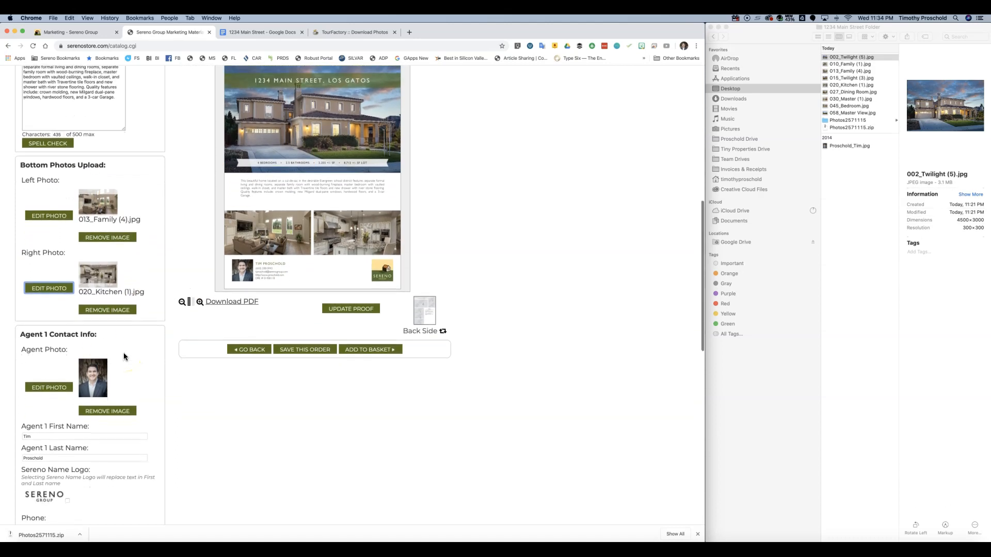
scroll(124, 356, down, 3)
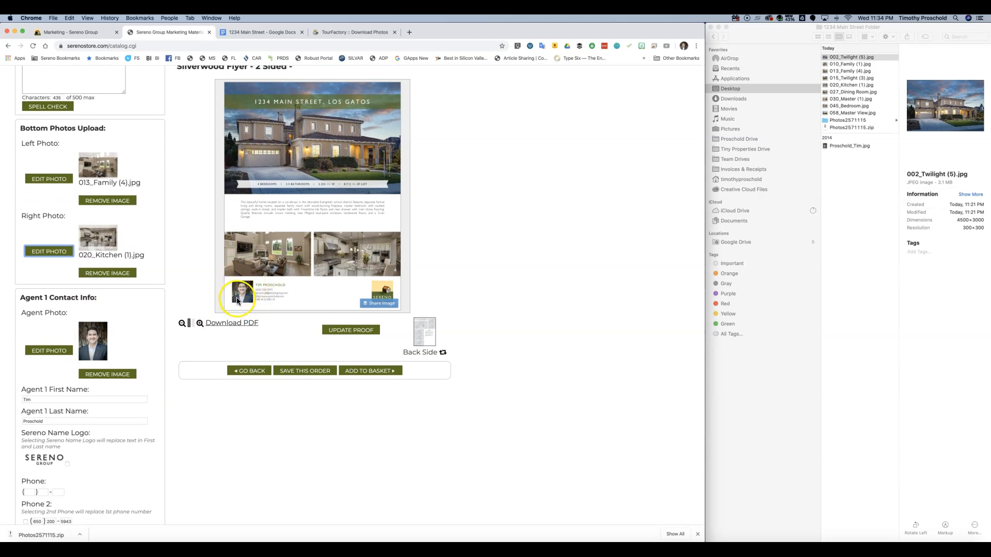
- Recrop the agent headshot with the crop frame moved upward
click(54, 350)
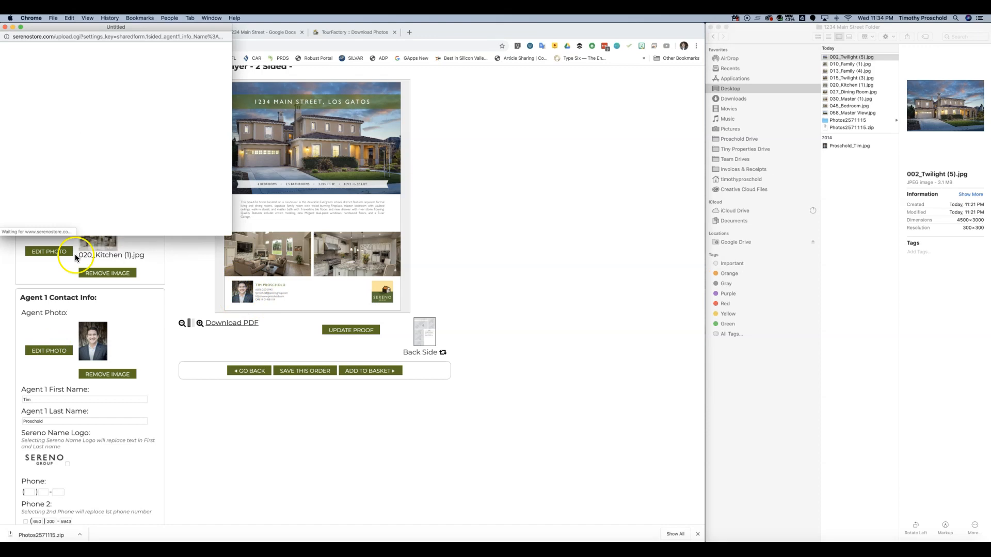
drag(106, 162, 122, 147)
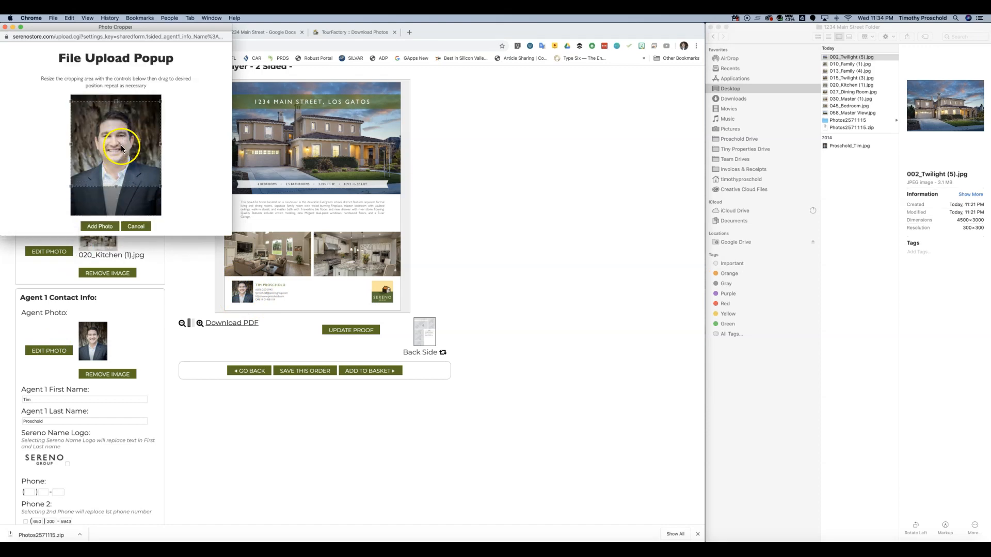
click(99, 226)
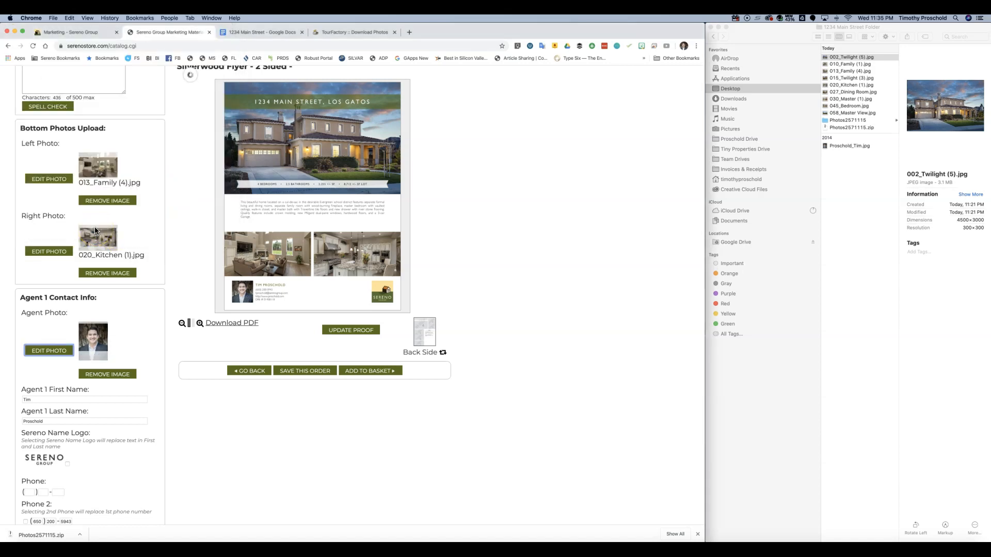
click(300, 176)
- Keep the custom website choice and show the flyer's back side in the proof
scroll(129, 397, down, 3)
scroll(133, 392, down, 3)
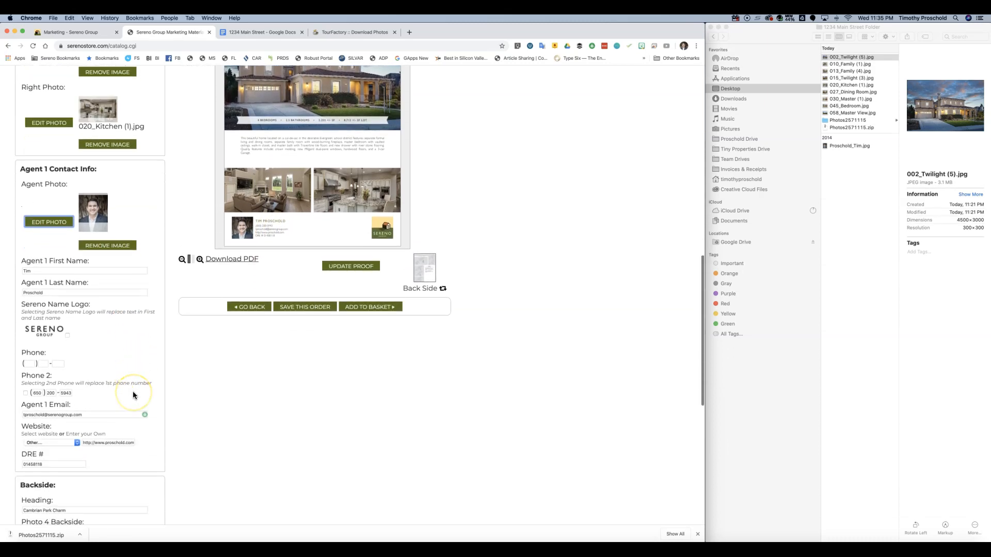
scroll(60, 344, down, 1)
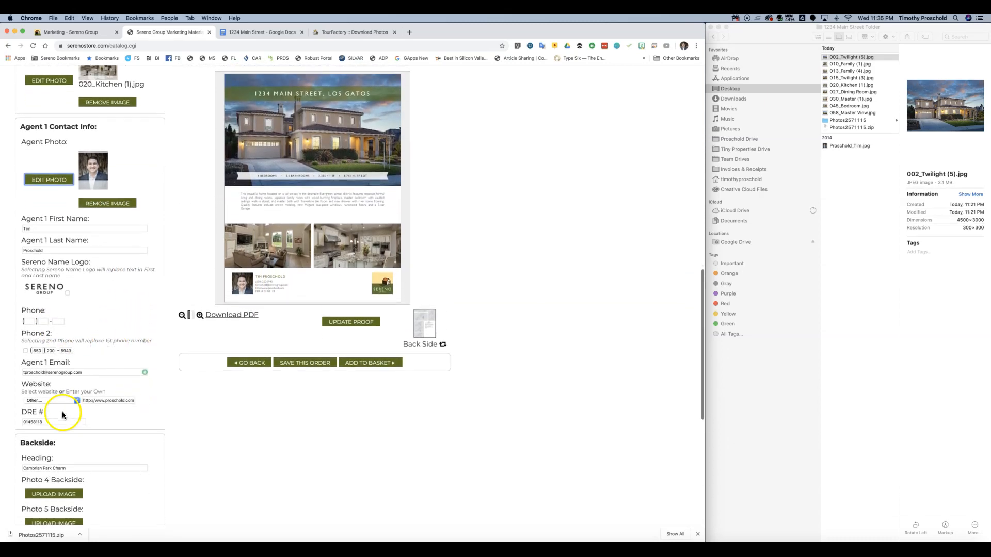
click(74, 400)
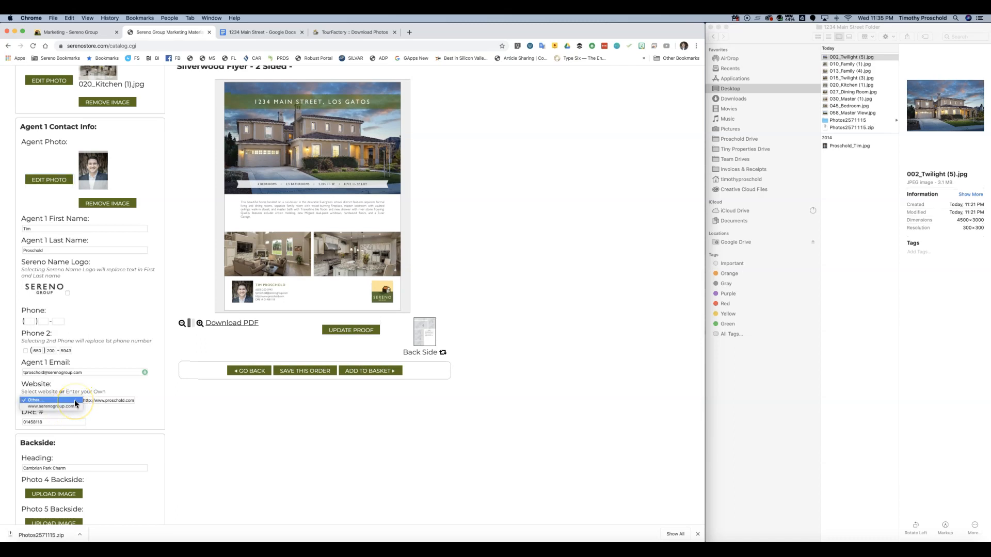
click(132, 393)
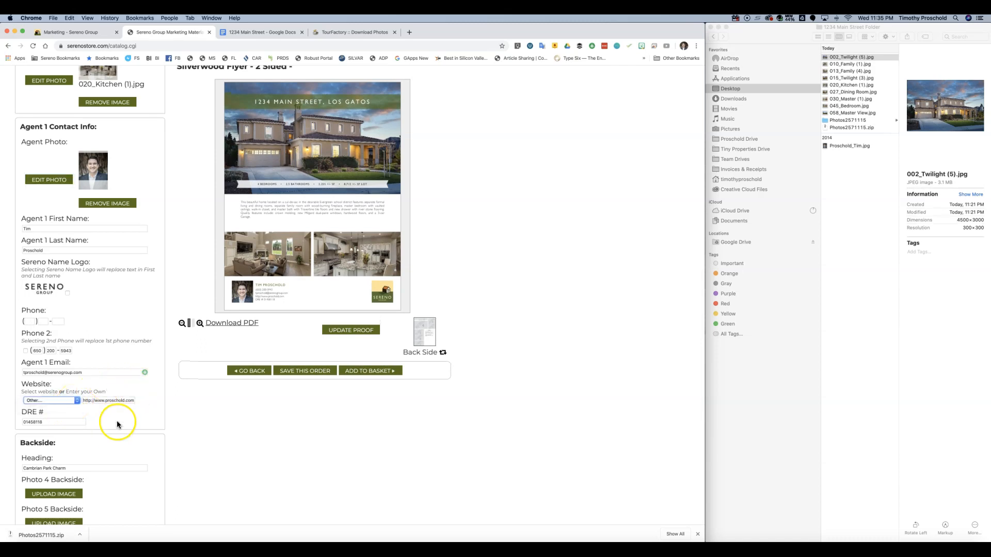
scroll(117, 420, down, 2)
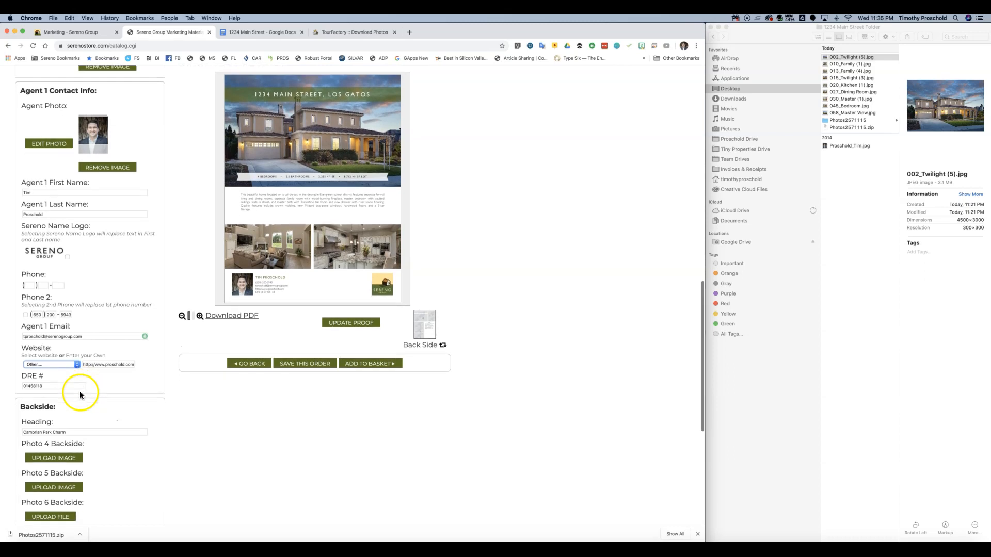
scroll(81, 391, down, 2)
scroll(83, 361, down, 1)
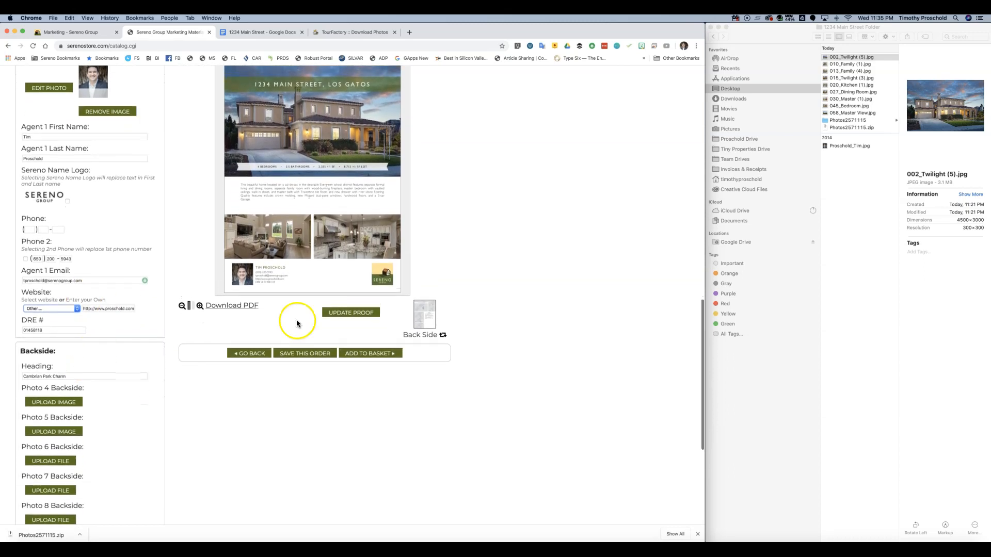
click(423, 333)
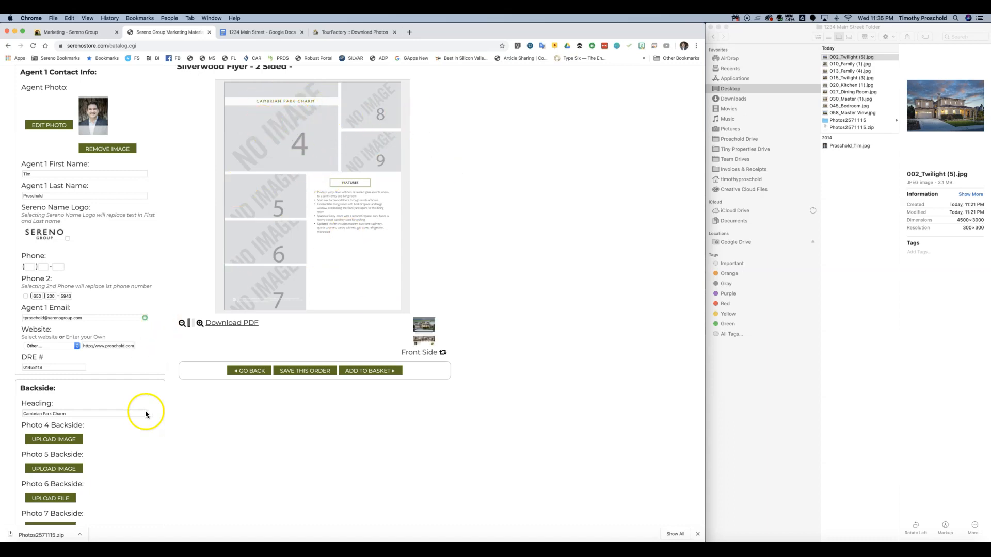
- Add 015_Twilight (3).jpg as the Photo 4 backside image, with the crop nudged
scroll(146, 411, down, 2)
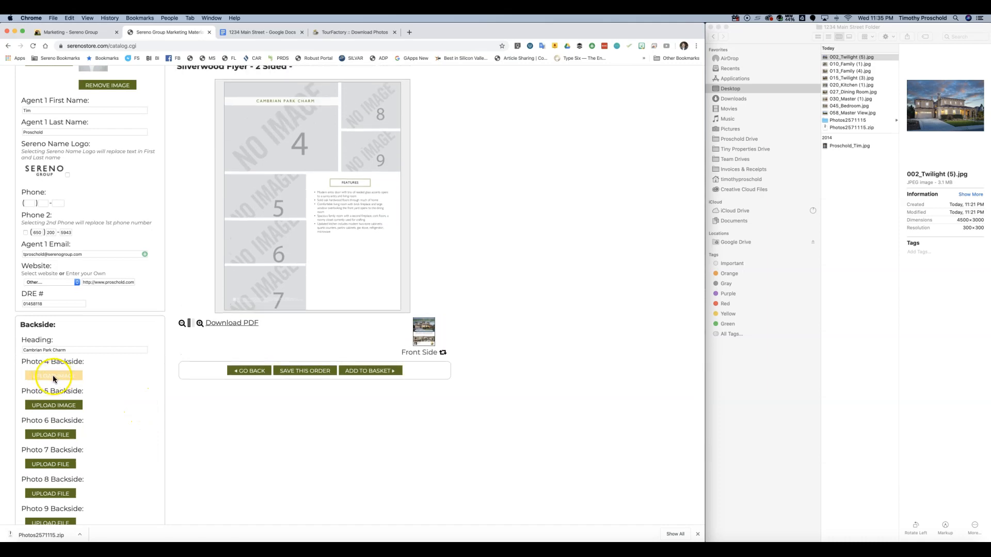
click(53, 376)
click(114, 126)
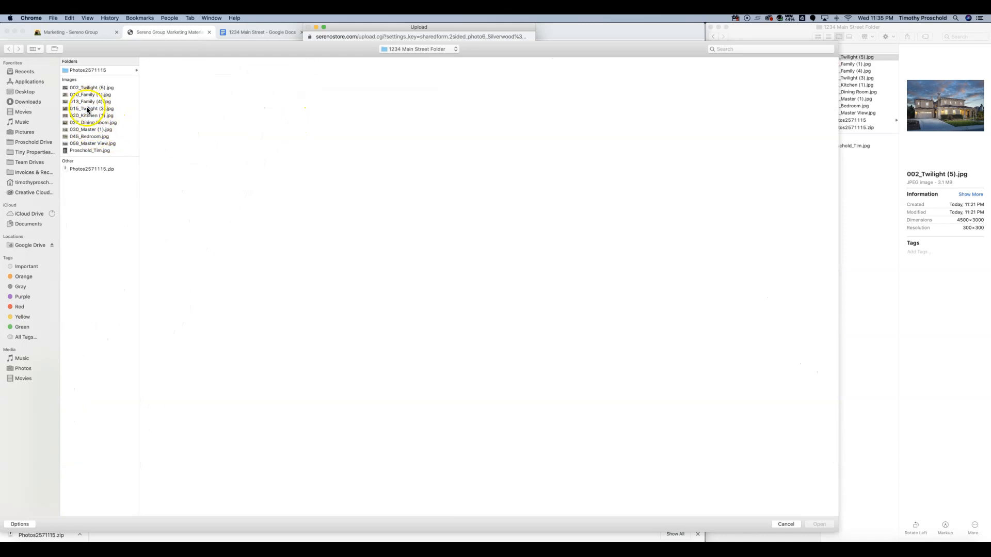
click(88, 109)
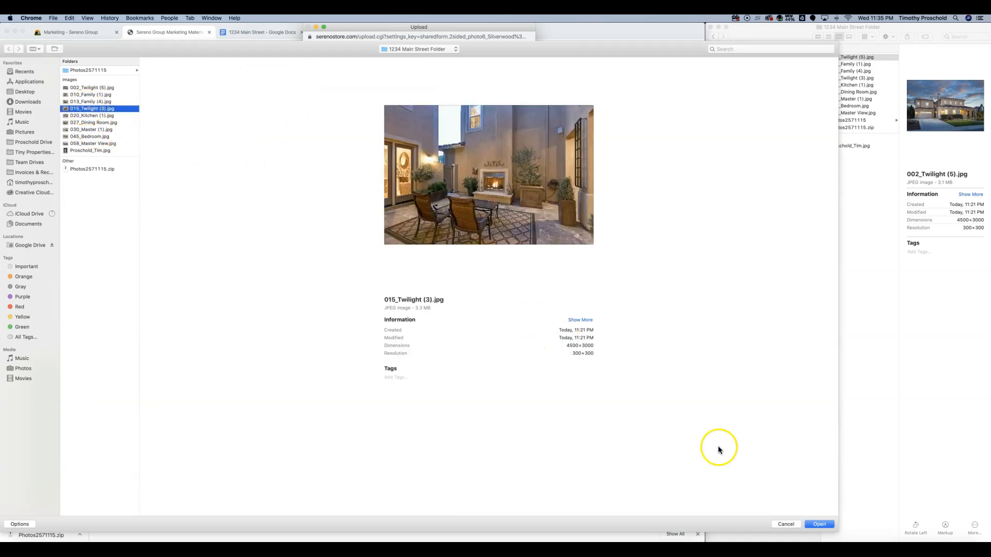
click(820, 525)
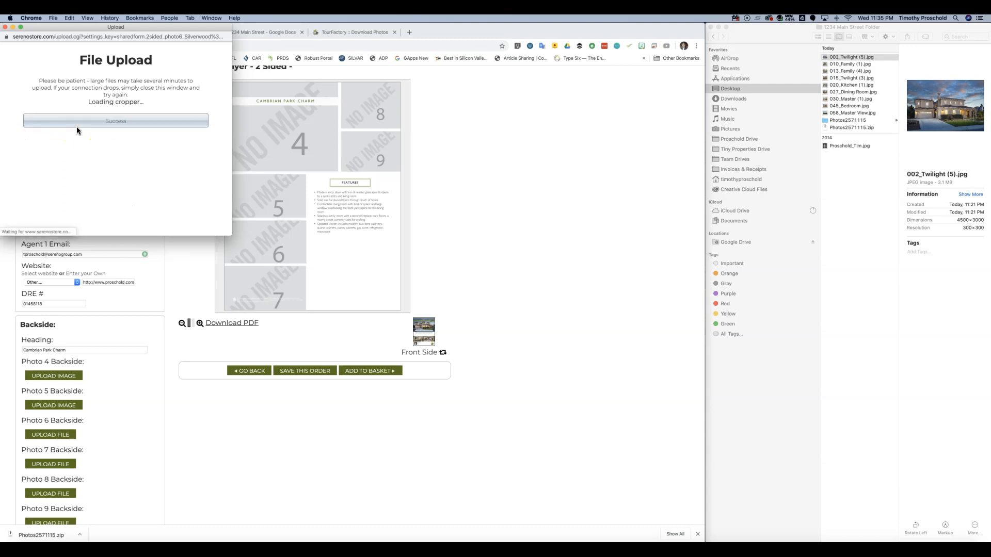
drag(143, 175, 123, 168)
click(105, 229)
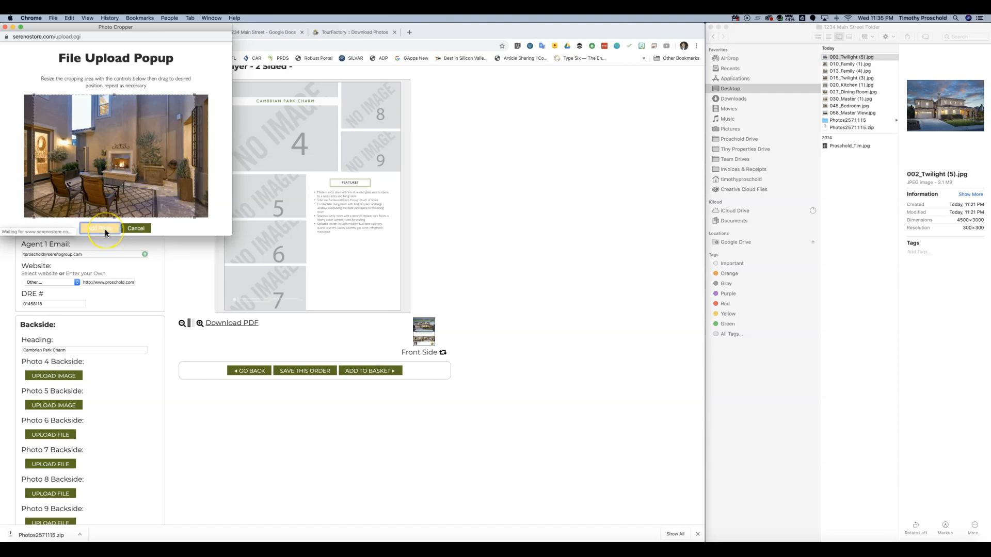
- Replace the back-side heading text, typing 'Evergreen'
click(165, 247)
click(71, 350)
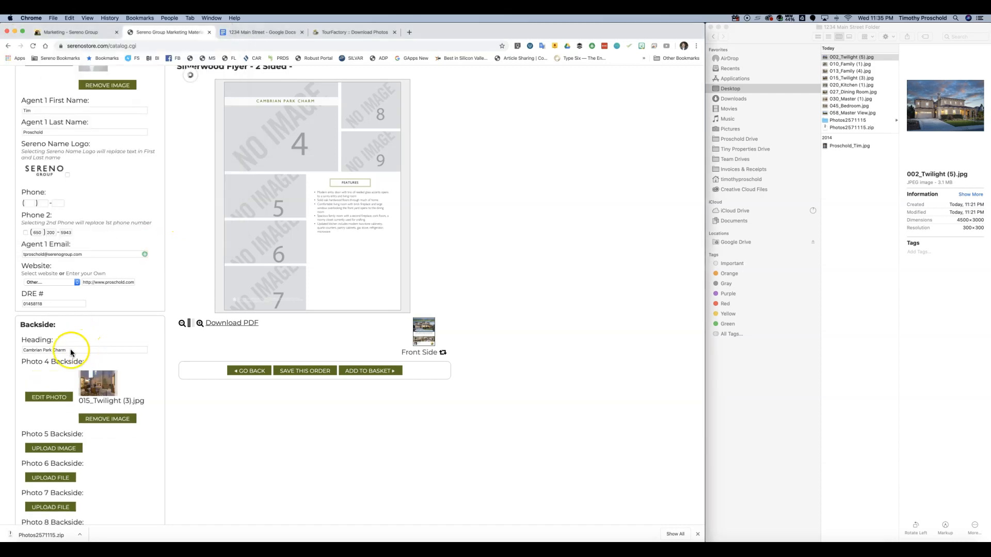
triple_click(78, 349)
text(Evergreen Stunner)
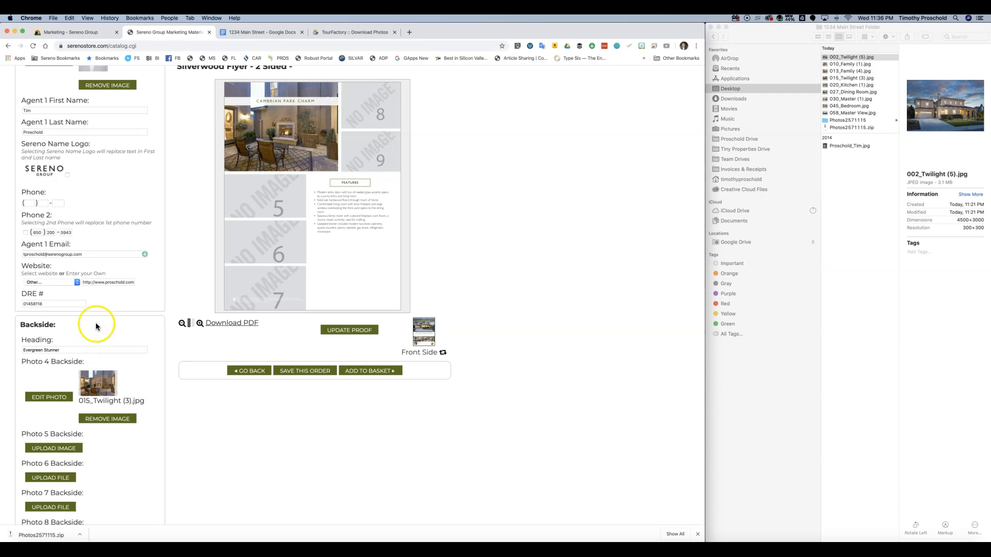
scroll(103, 337, down, 3)
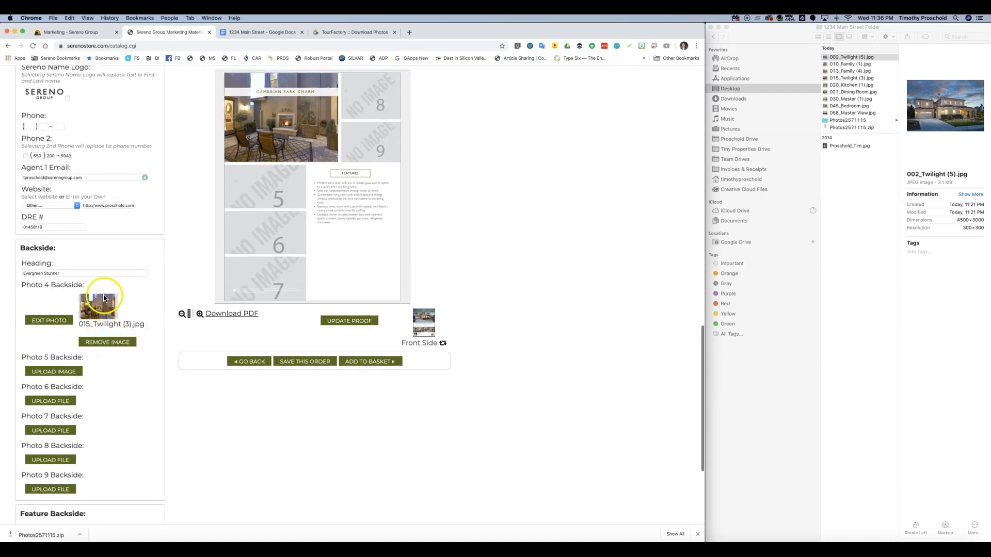
- Upload 027_Dining Room.jpg to Photo 5 with the crop framing adjusted
scroll(119, 387, down, 2)
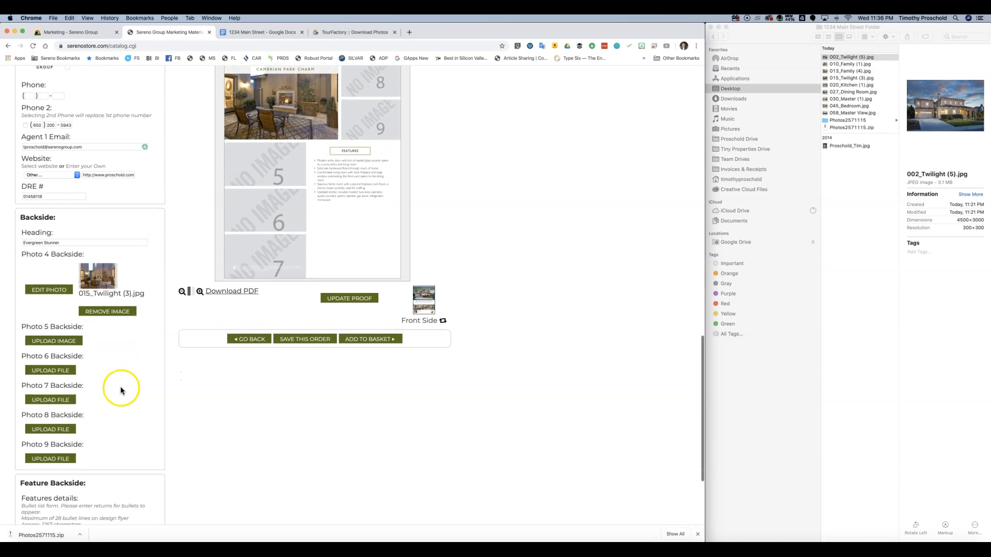
click(48, 327)
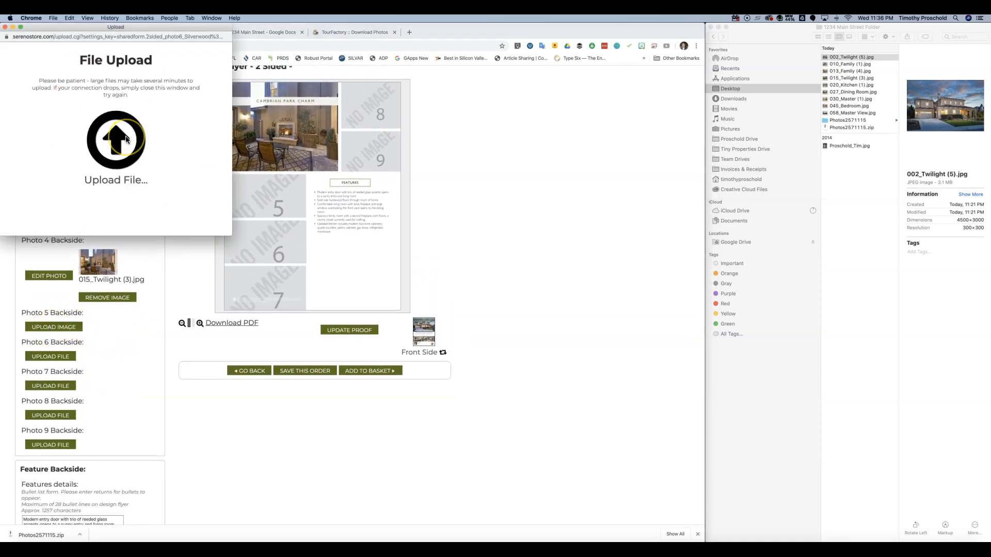
click(126, 135)
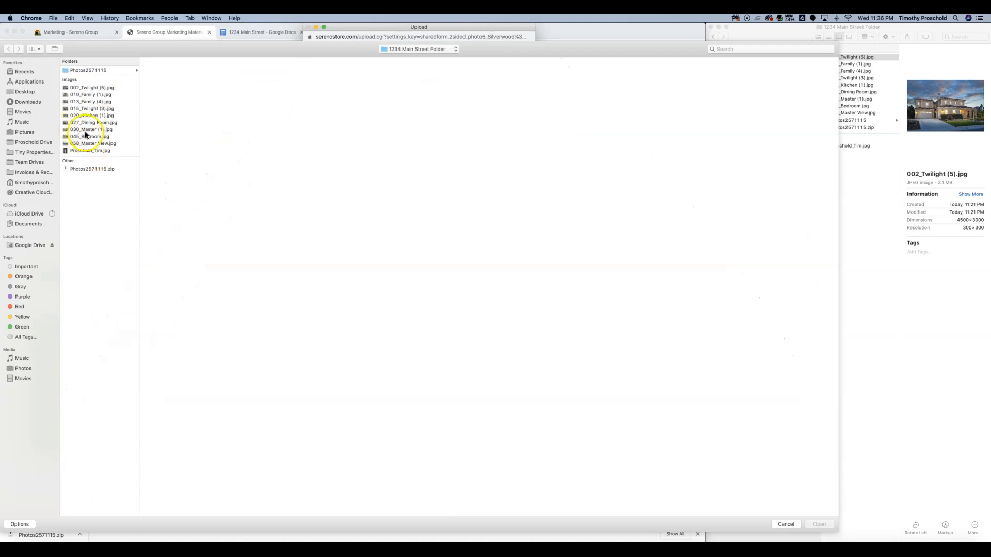
click(91, 124)
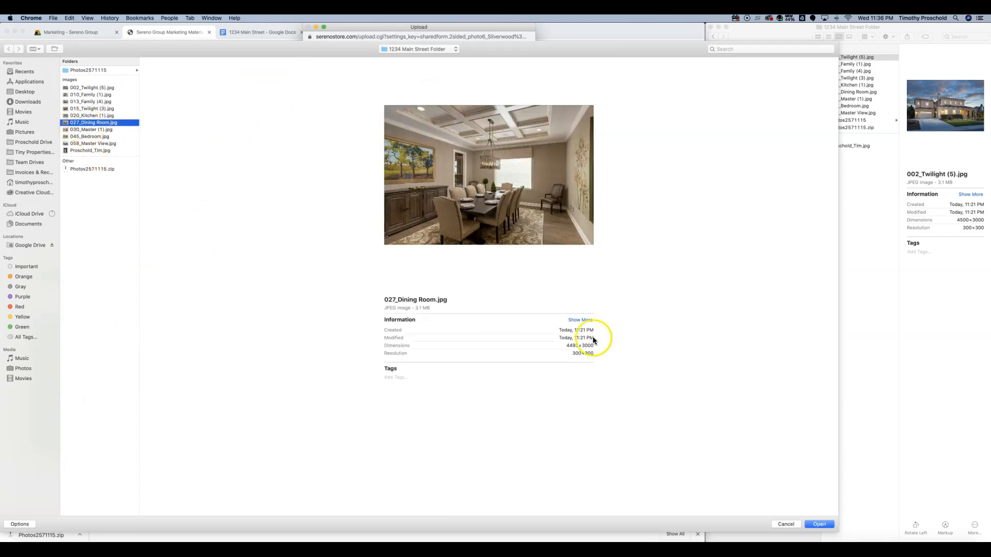
click(819, 524)
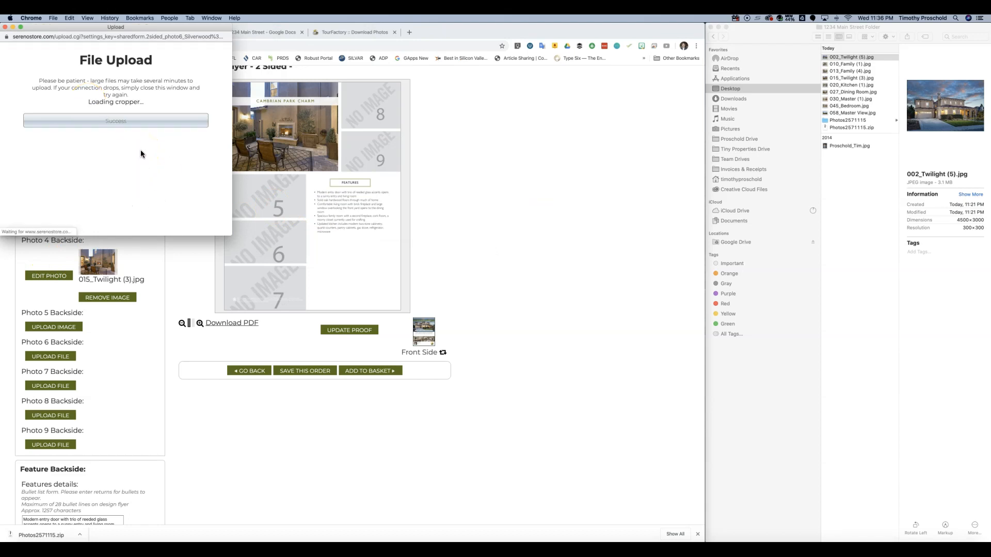
drag(139, 187, 142, 173)
click(102, 230)
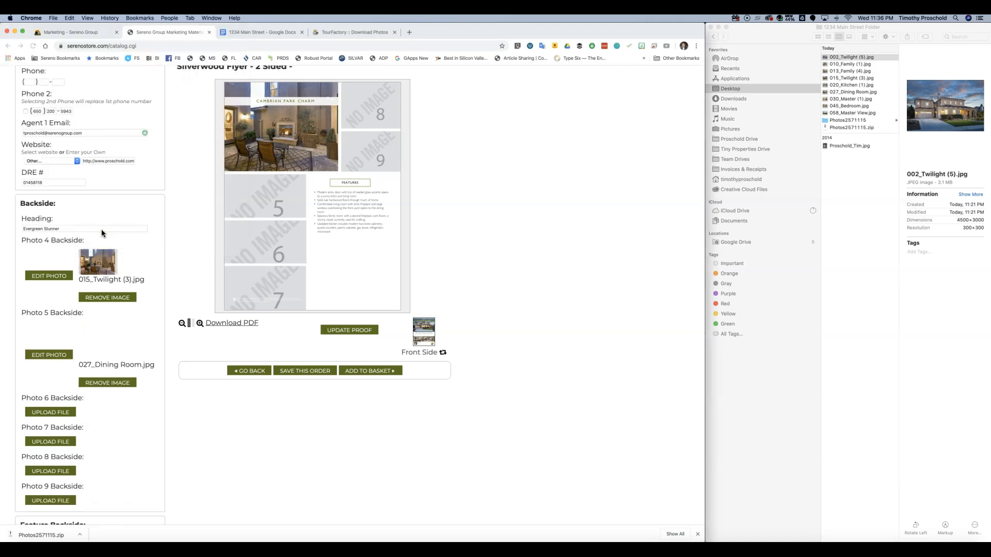
scroll(133, 286, down, 3)
- Upload 030_Master (1).jpg to Photo 6 with the crop shifted slightly higher
click(133, 303)
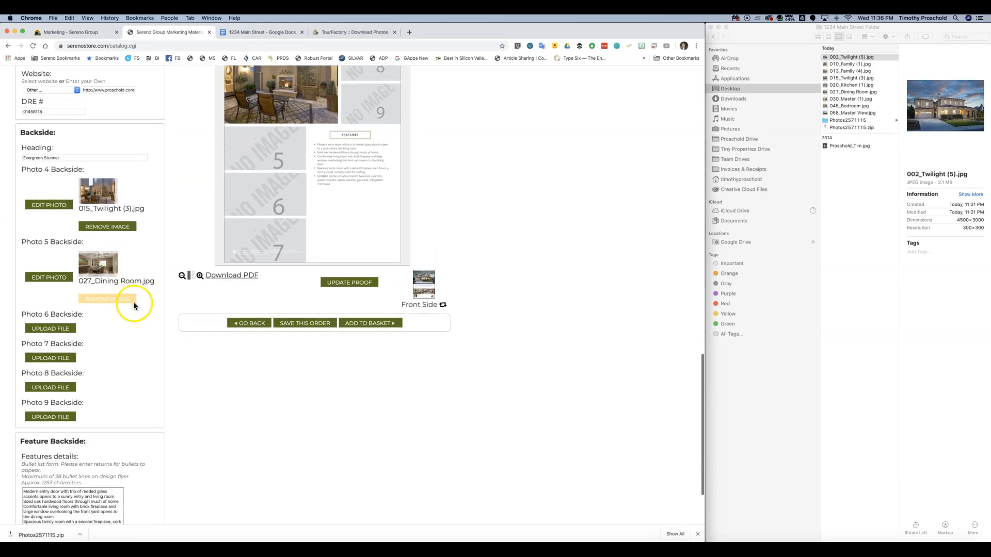
click(52, 330)
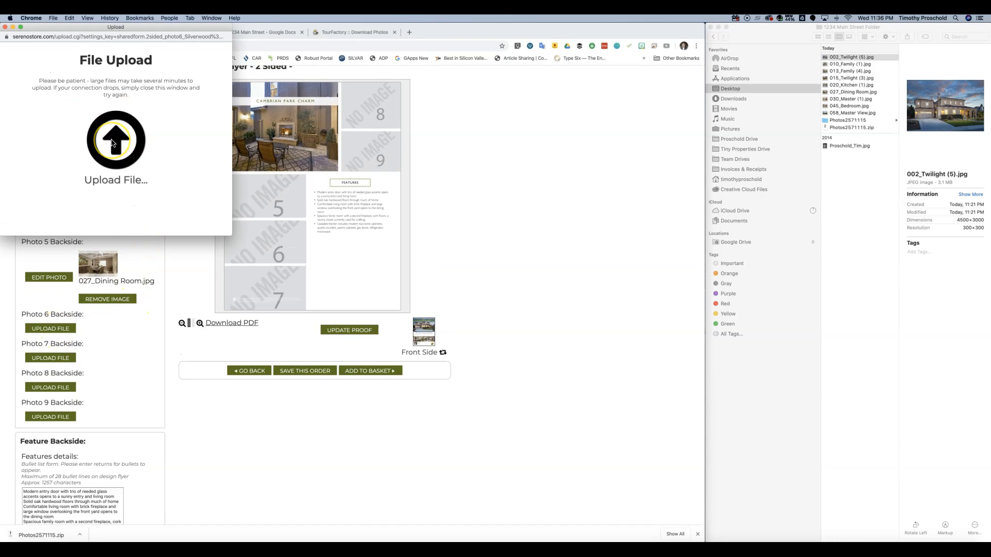
click(112, 141)
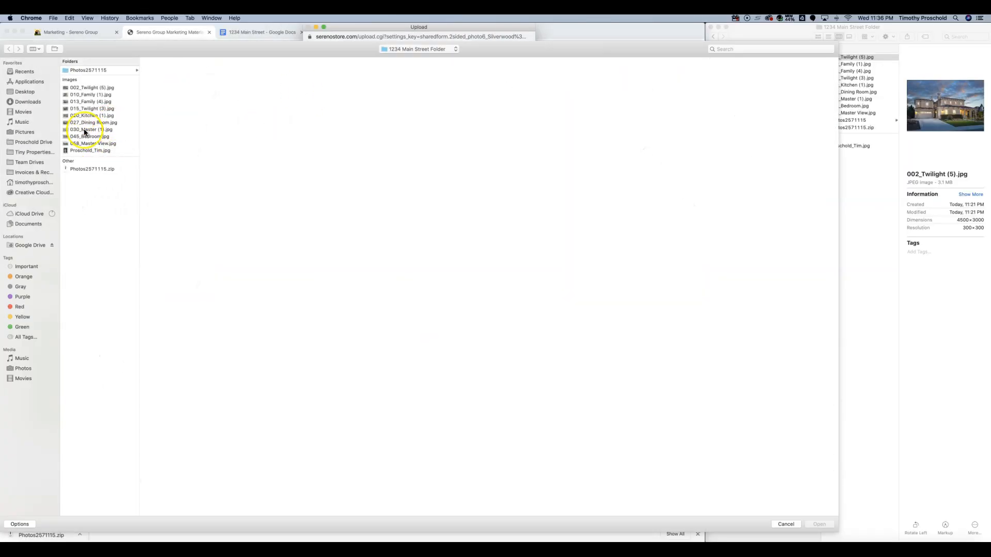
click(85, 130)
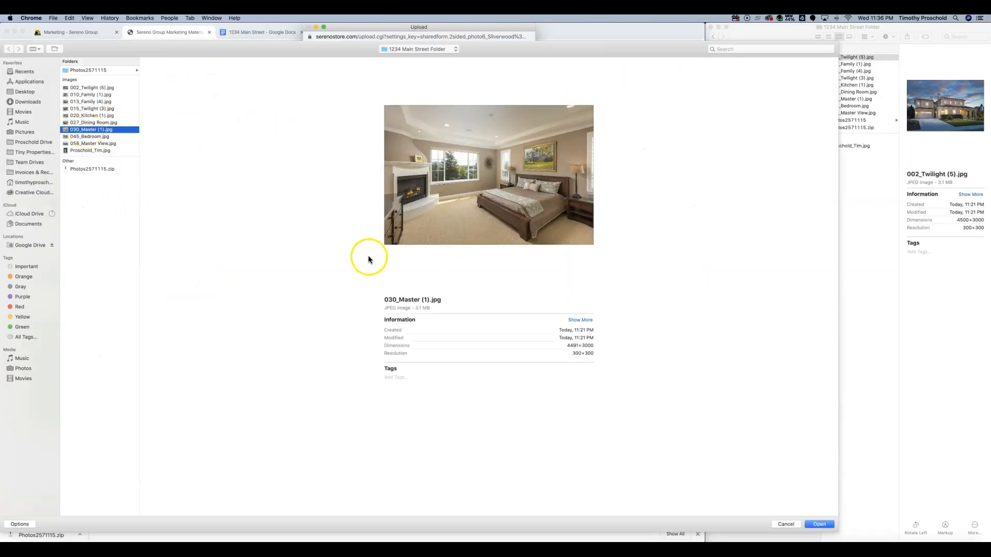
click(824, 526)
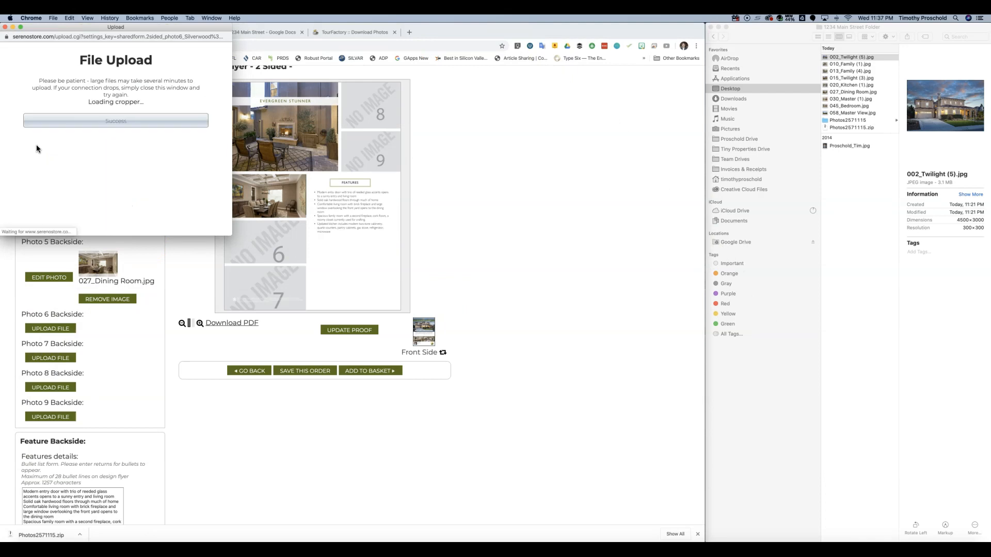
drag(106, 180, 106, 176)
click(106, 230)
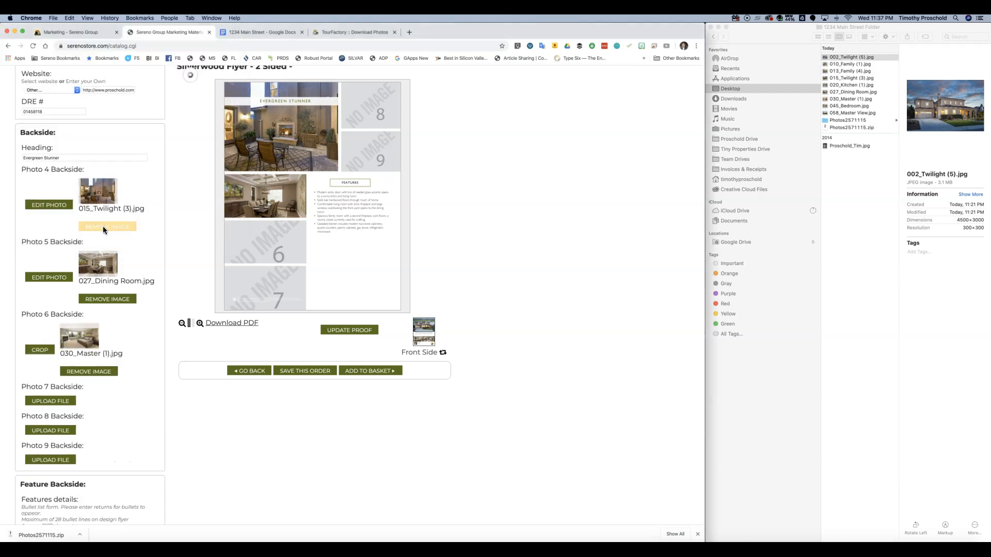
scroll(105, 233, down, 2)
click(48, 355)
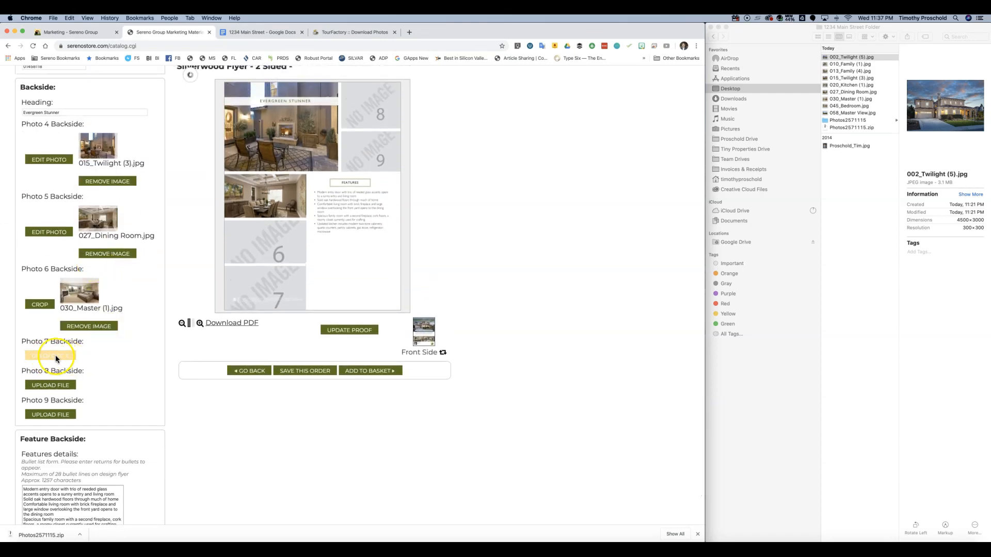
- Add 045_Bedroom.jpg to Photo 7 with the crop moved up, then start the Photo 8 upload
click(51, 356)
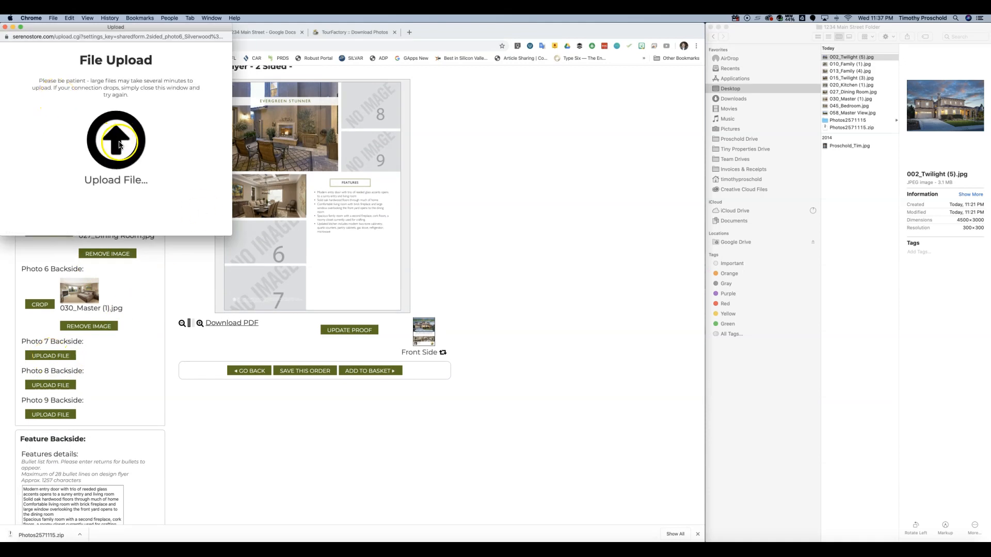
click(113, 140)
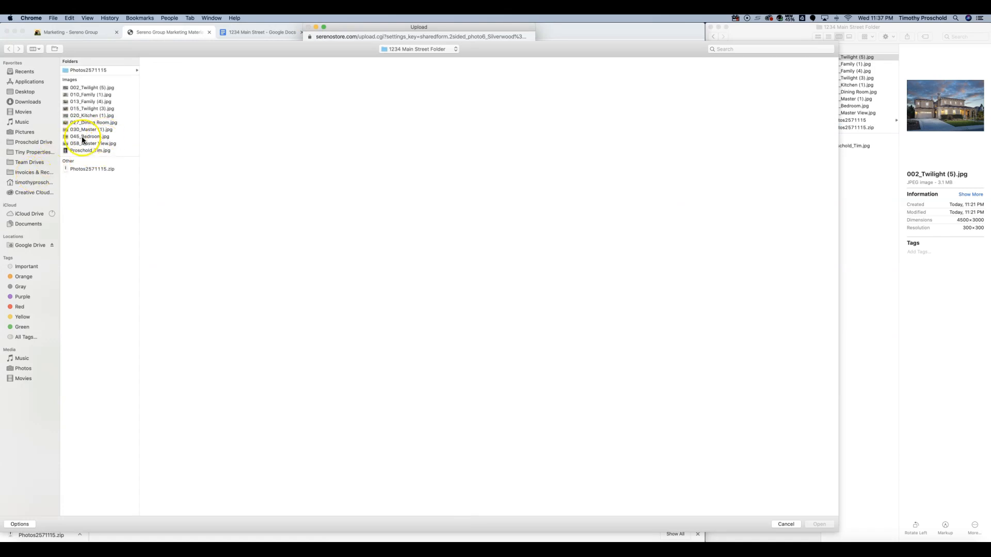
click(84, 137)
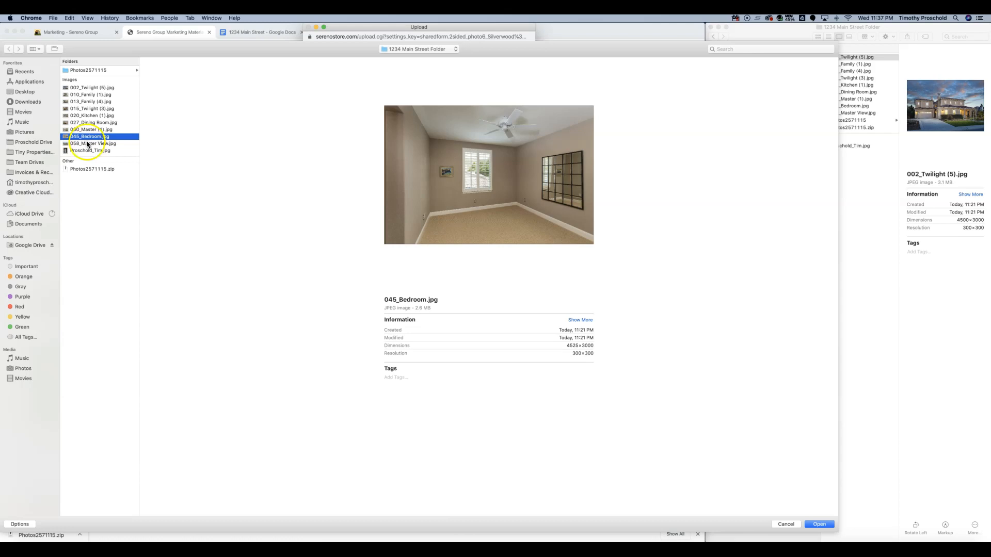
click(83, 129)
click(84, 136)
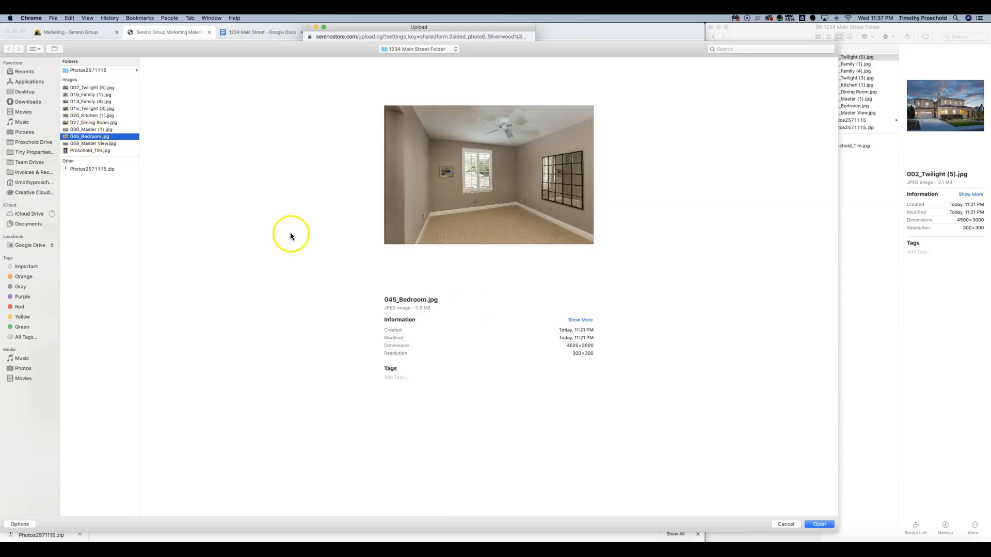
click(821, 525)
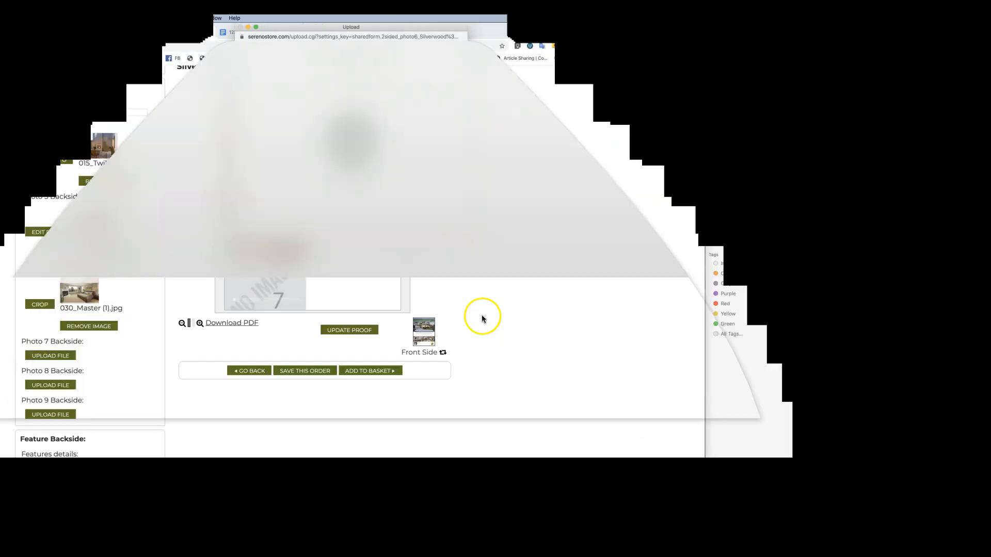
click(107, 296)
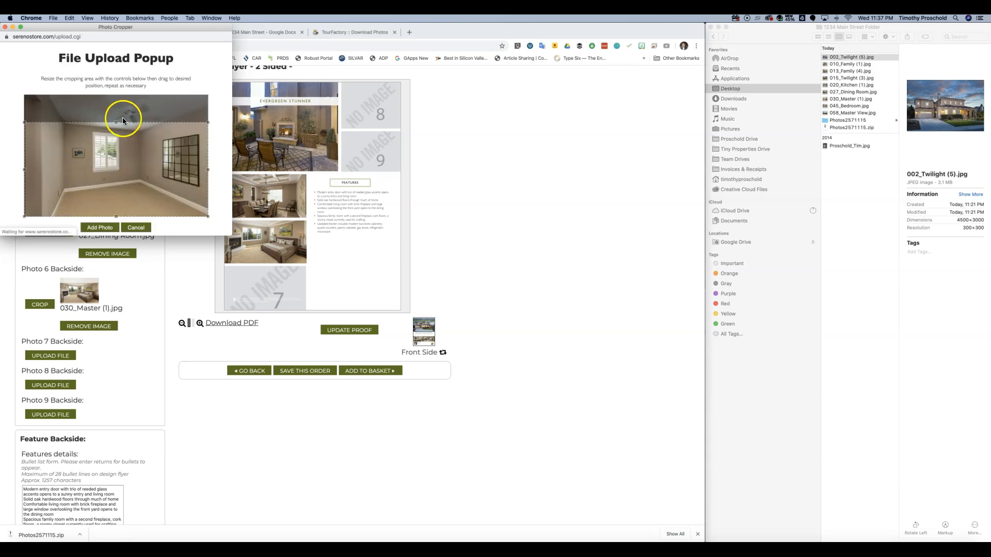
mouse_move(143, 161)
mouse_down()
mouse_move(141, 141)
mouse_move(145, 150)
mouse_up()
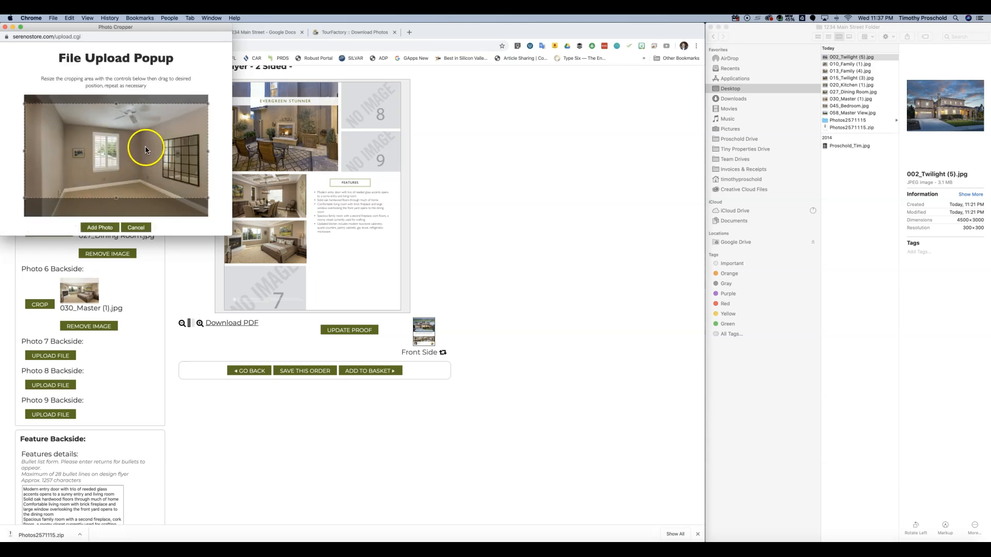
click(101, 227)
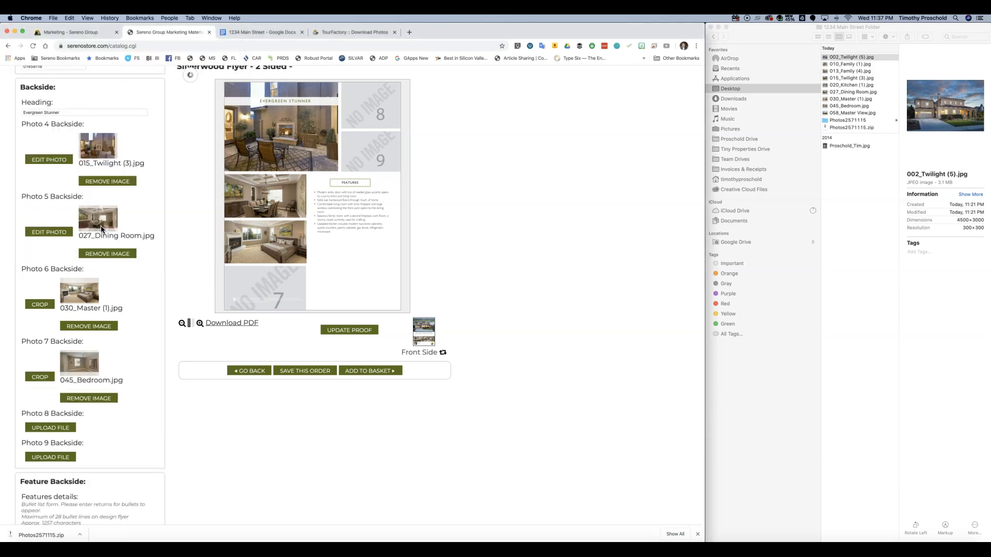
click(50, 430)
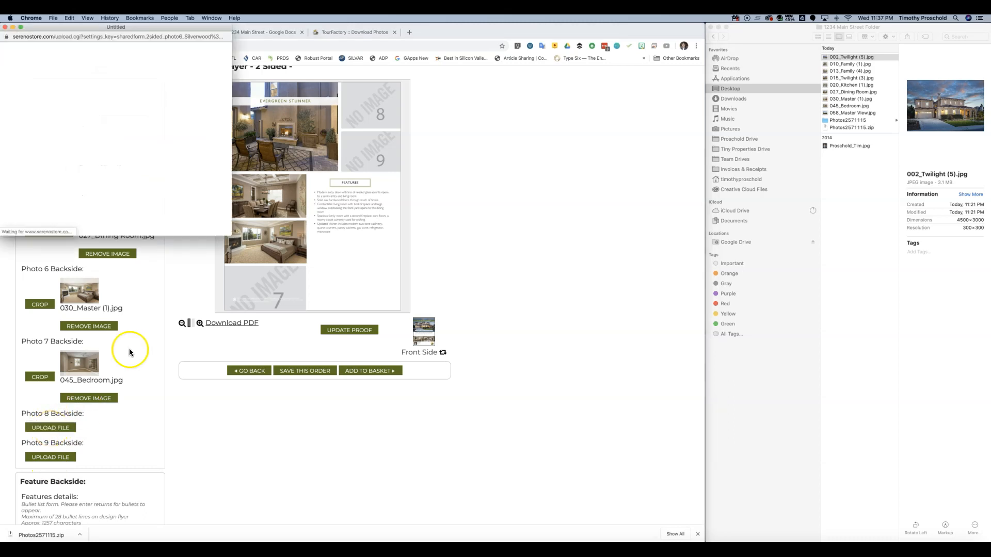
- Add 058_Master View.jpg to Photo 8 with the crop shifted right, then begin the Photo 9 upload
click(115, 140)
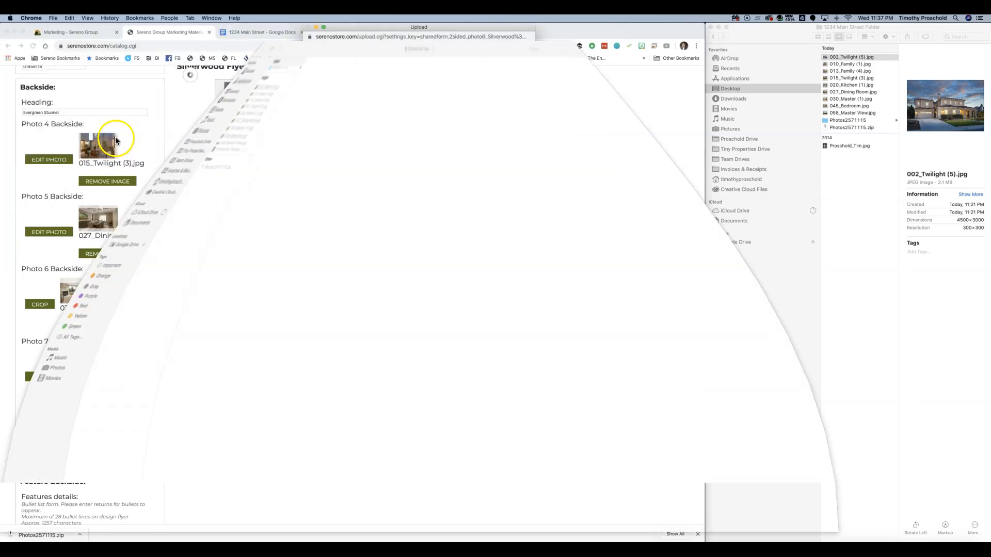
click(85, 143)
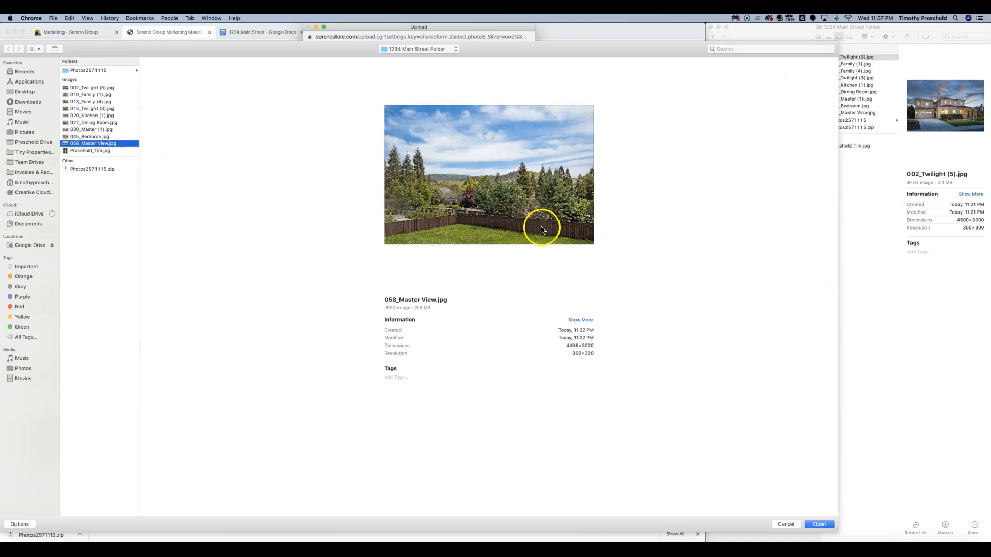
click(819, 524)
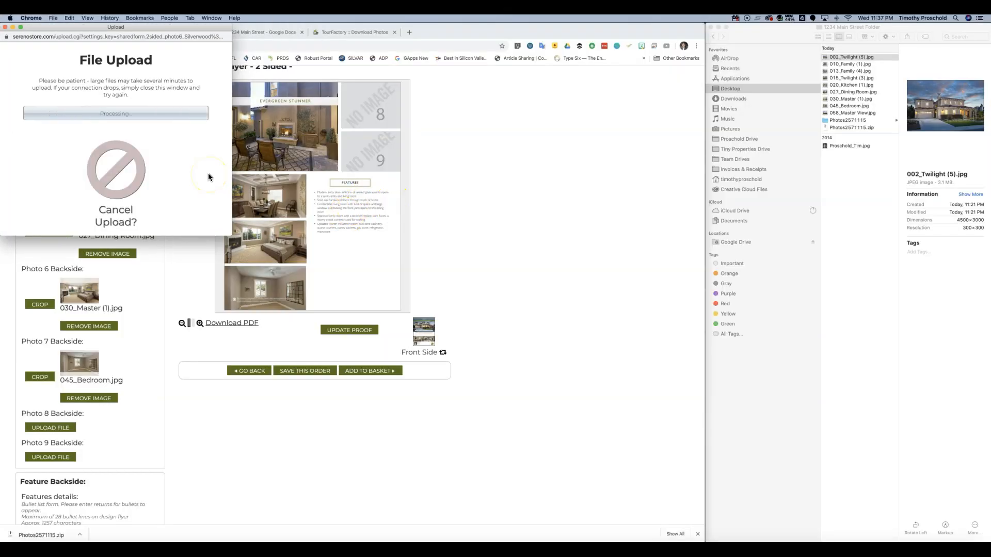
click(116, 142)
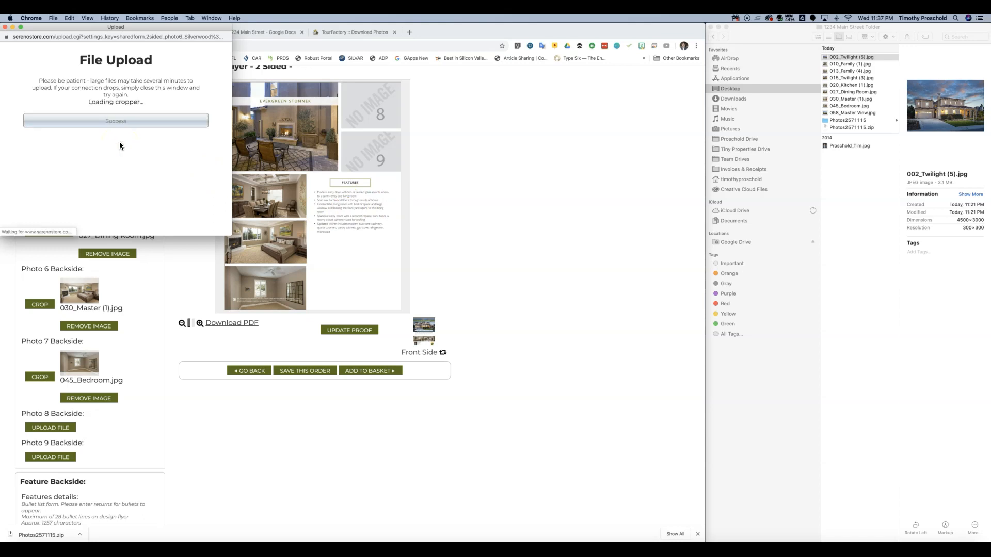
drag(144, 162, 159, 162)
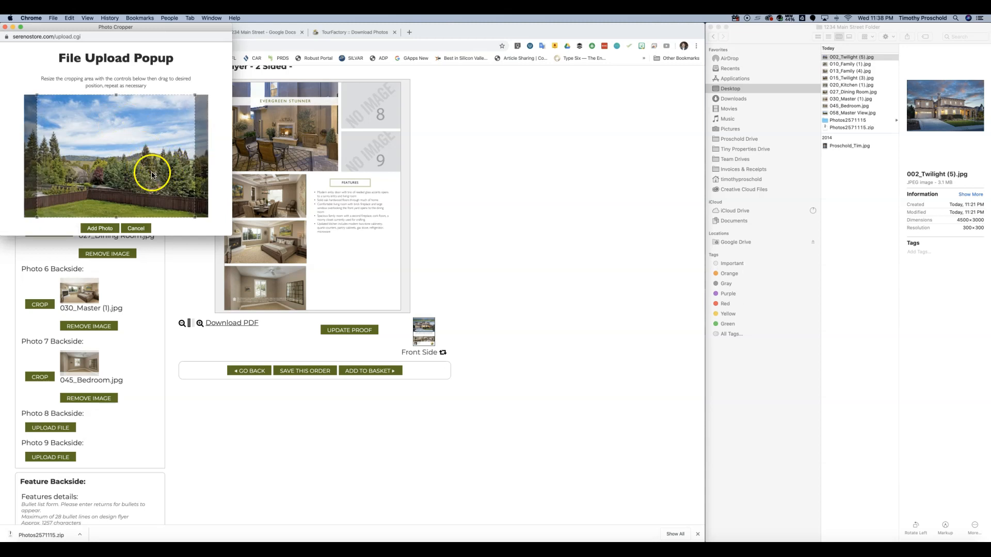
click(101, 230)
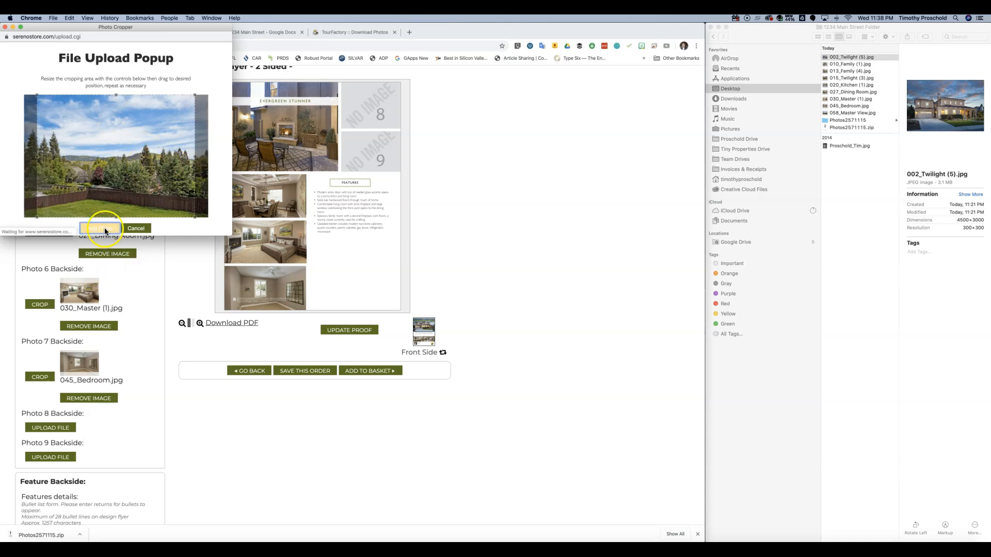
scroll(98, 454, down, 1)
click(103, 441)
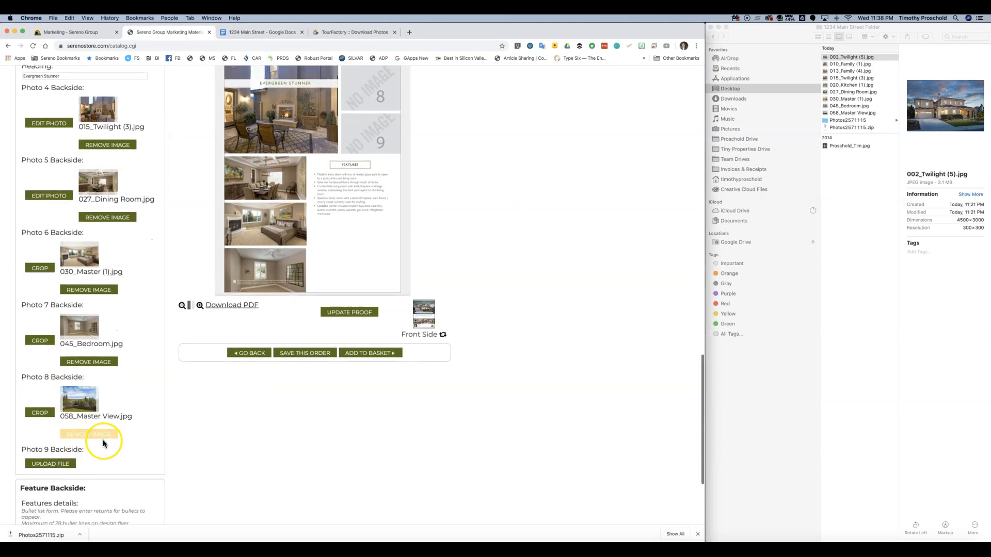
click(48, 464)
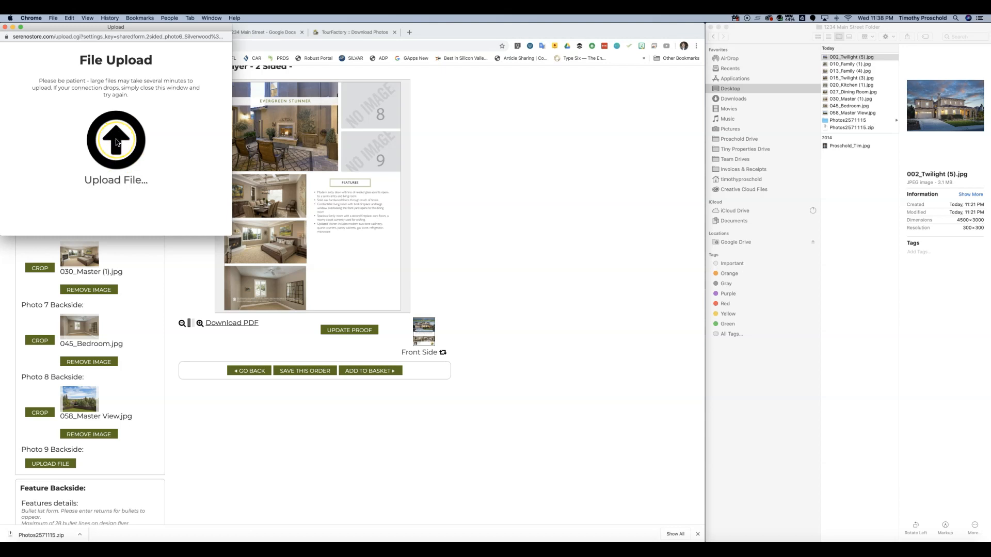
- Upload 029_Office.jpg from the Photos2571115 folder and add it as back-side Photo 9
click(116, 142)
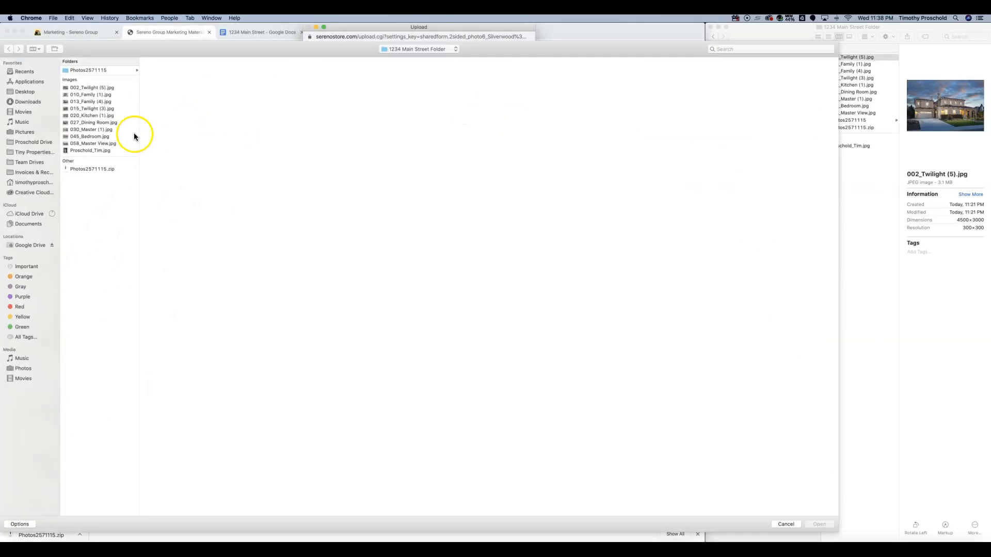
click(120, 71)
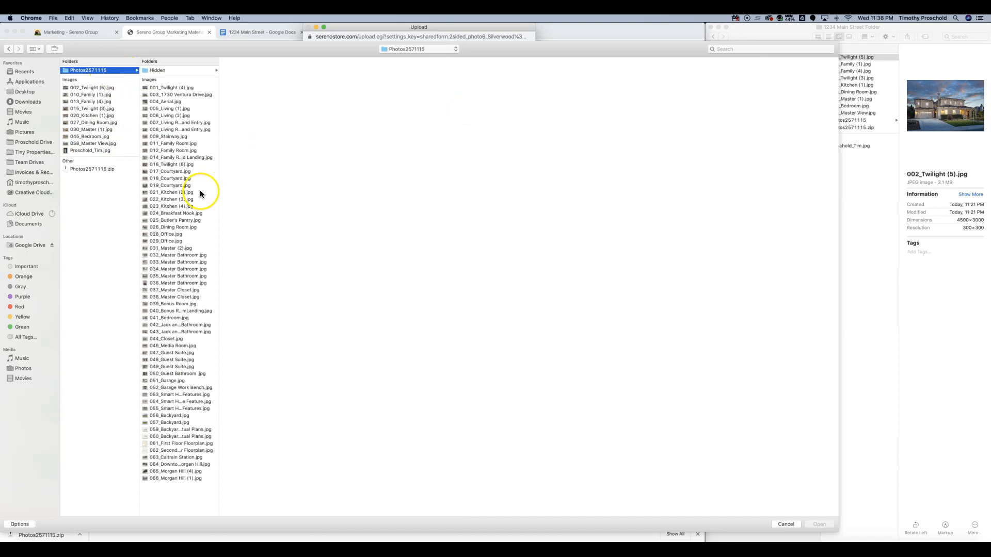
click(172, 269)
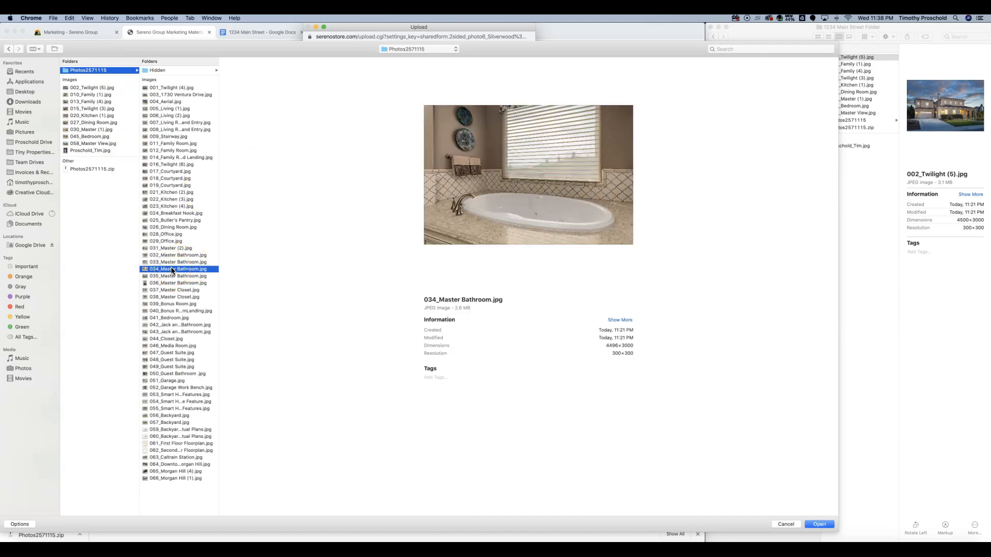
click(174, 261)
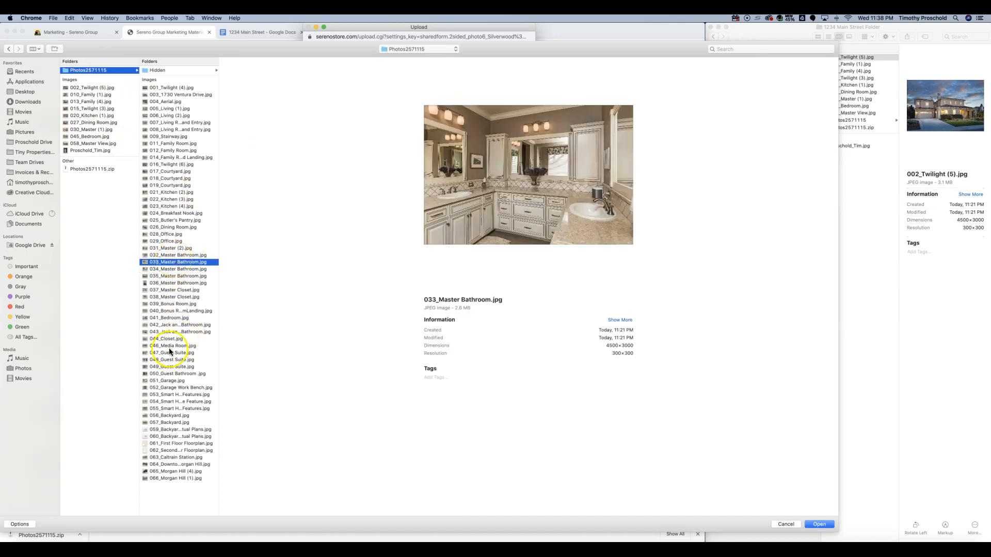
click(165, 381)
click(166, 388)
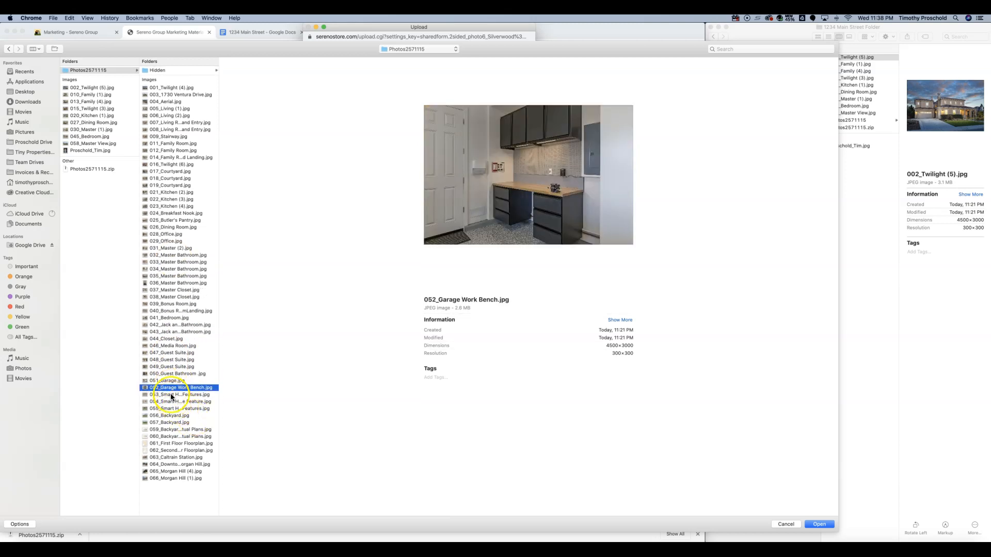
click(172, 395)
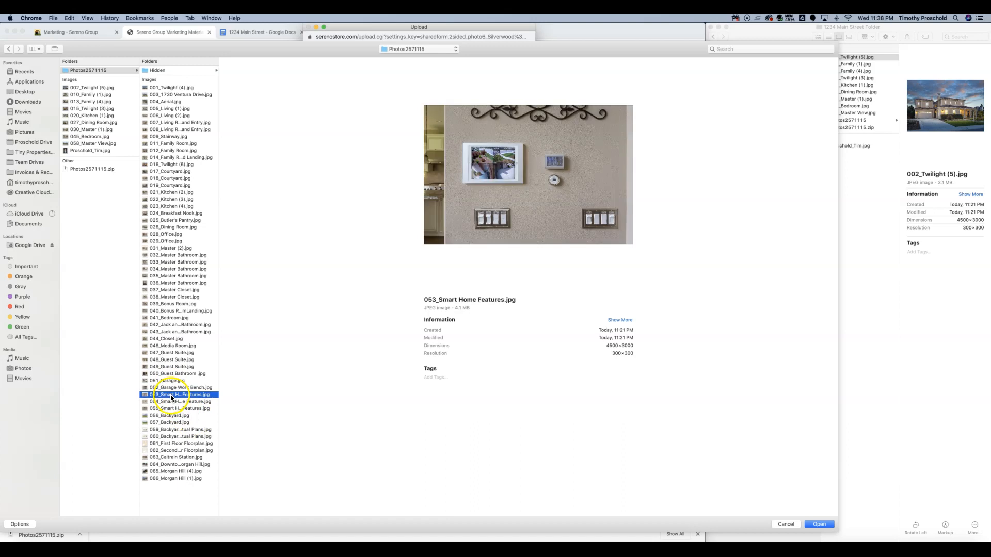
click(168, 255)
click(166, 241)
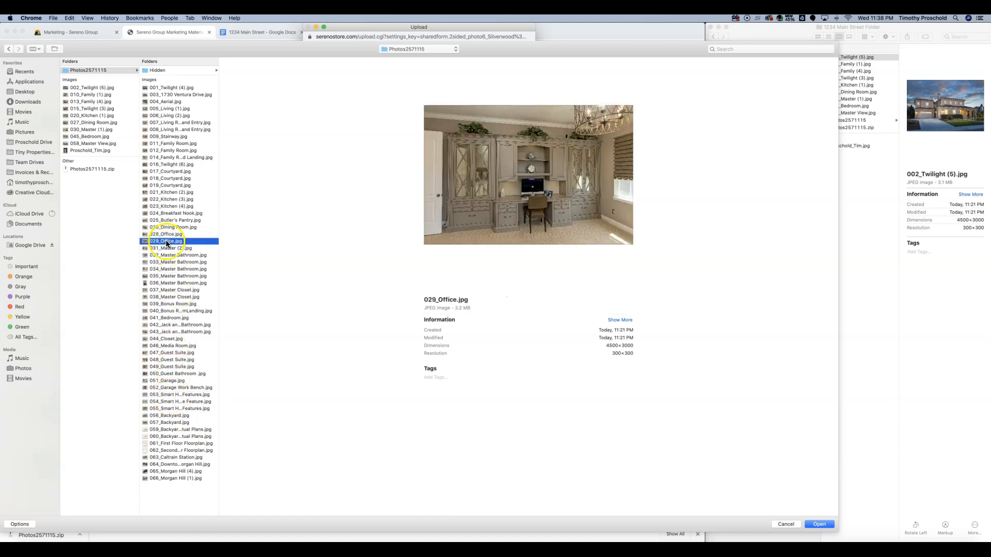
click(816, 524)
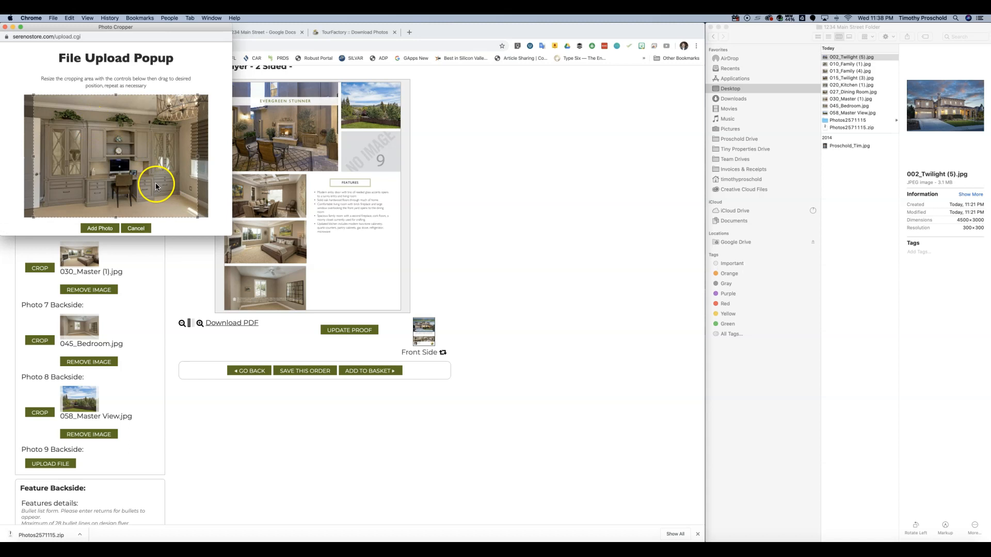
click(110, 227)
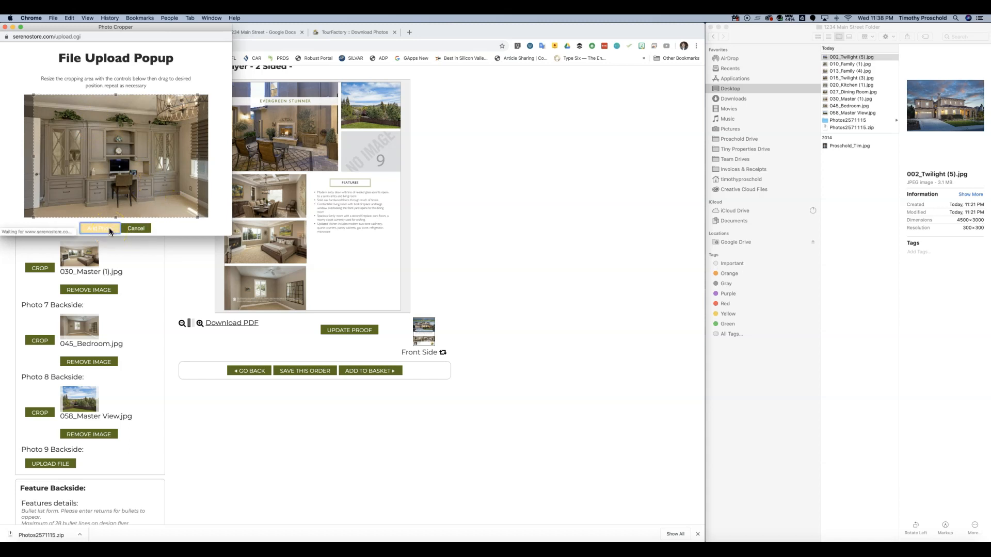
scroll(113, 289, down, 4)
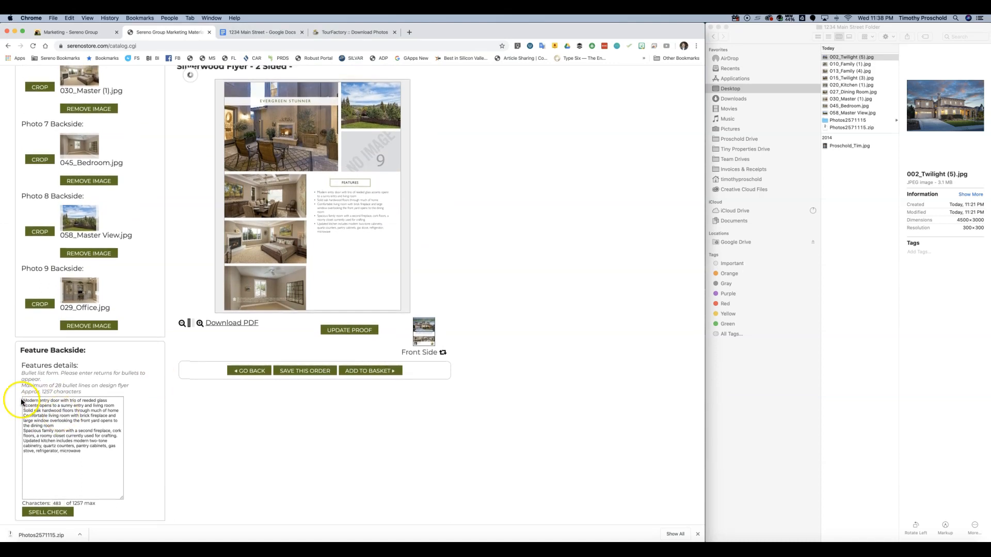
- Copy the Back of Flyer feature list from the 1234 Main Street document
click(254, 33)
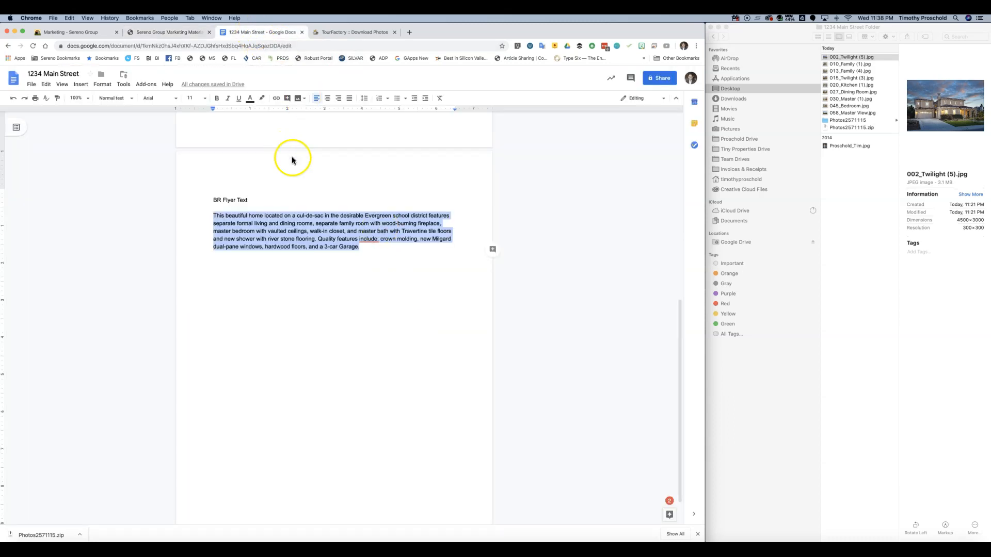
scroll(294, 157, up, 5)
scroll(294, 161, up, 1)
drag(214, 161, 313, 326)
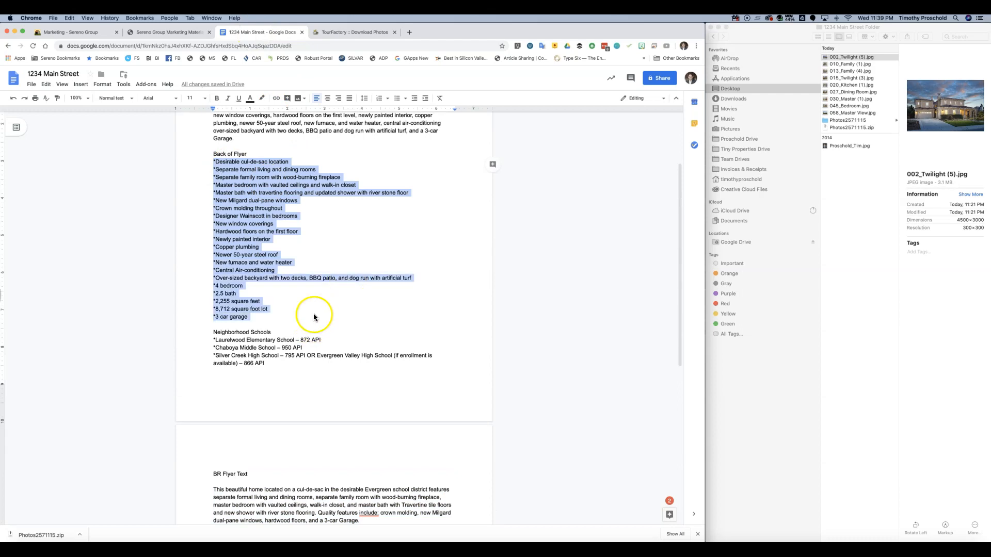
right_click(257, 203)
click(283, 224)
- Return to the Sereno Store flyer page and select the existing back-side feature text
click(330, 32)
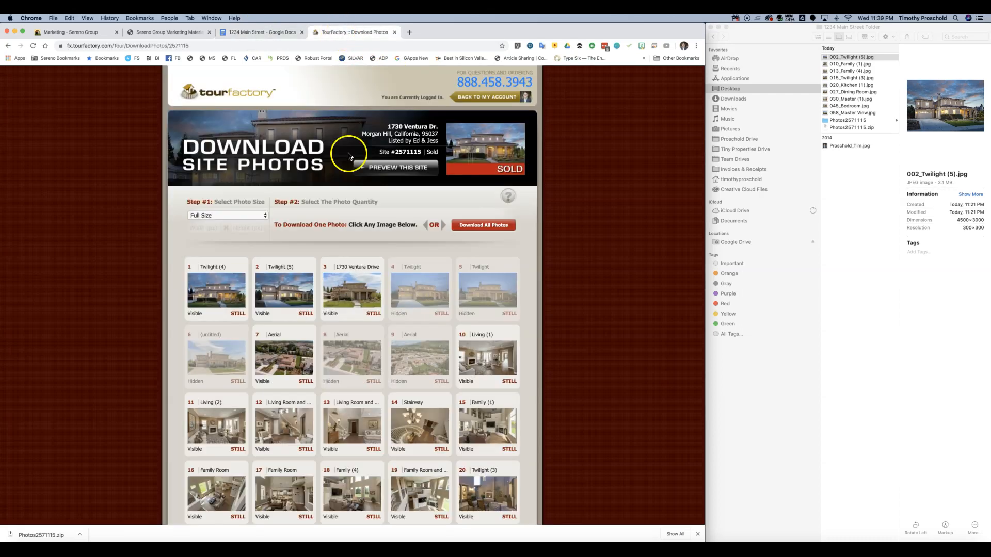
click(155, 33)
drag(24, 401, 132, 465)
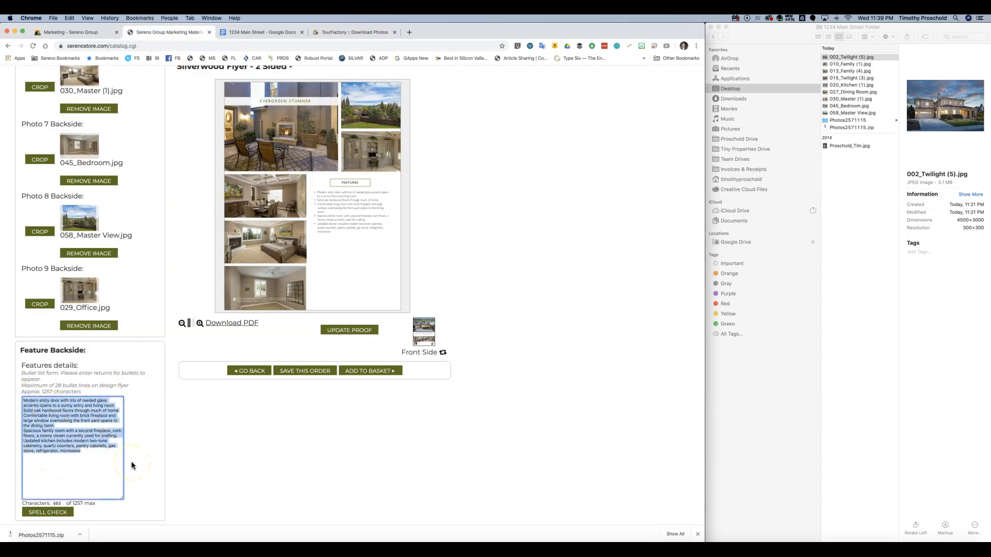
- Paste the Back of Flyer list over the old features and strip the first lines' asterisks
key(super+v)
click(37, 449)
scroll(30, 424, up, 1)
click(25, 405)
key(BackSpace)
key(Down)
key(Delete)
key(Down)
key(Delete)
key(Down)
key(Delete)
key(Down)
key(Delete)
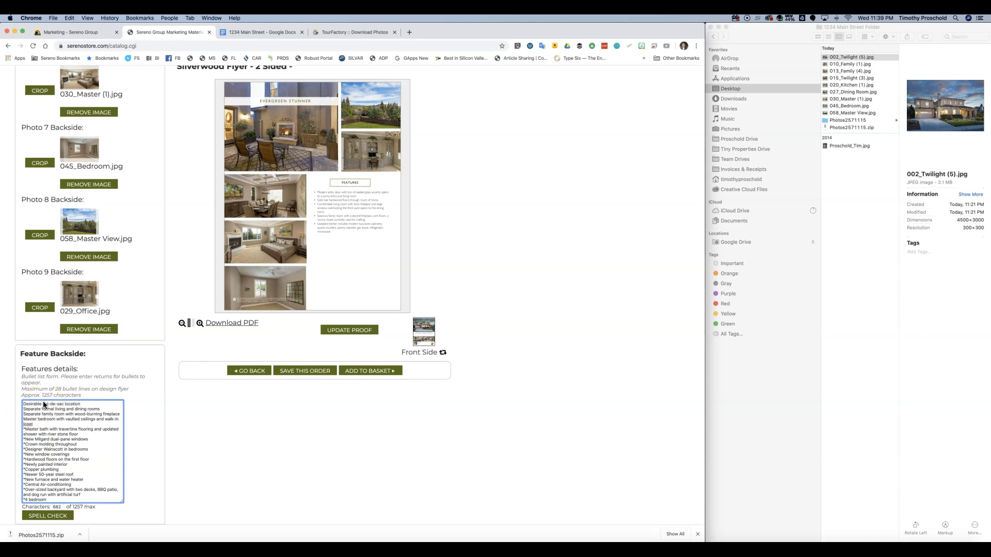
text(c)
- Remove the leading asterisks from the Master bath through Over-sized backyard lines
key(Down)
key(BackSpace)
key(BackSpace)
key(Up)
key(BackSpace)
key(Down)
key(Down)
key(BackSpace)
key(Down)
key(BackSpace)
key(Down)
key(BackSpace)
key(Down)
key(BackSpace)
key(Down)
key(BackSpace)
key(Down)
key(BackSpace)
key(Down)
key(BackSpace)
key(Down)
key(Delete)
key(Down)
key(Delete)
key(Down)
key(Delete)
- Delete the 4 bedroom, bath and lot-size lines from the features
key(Down)
key(Down)
key(Down)
key(Up)
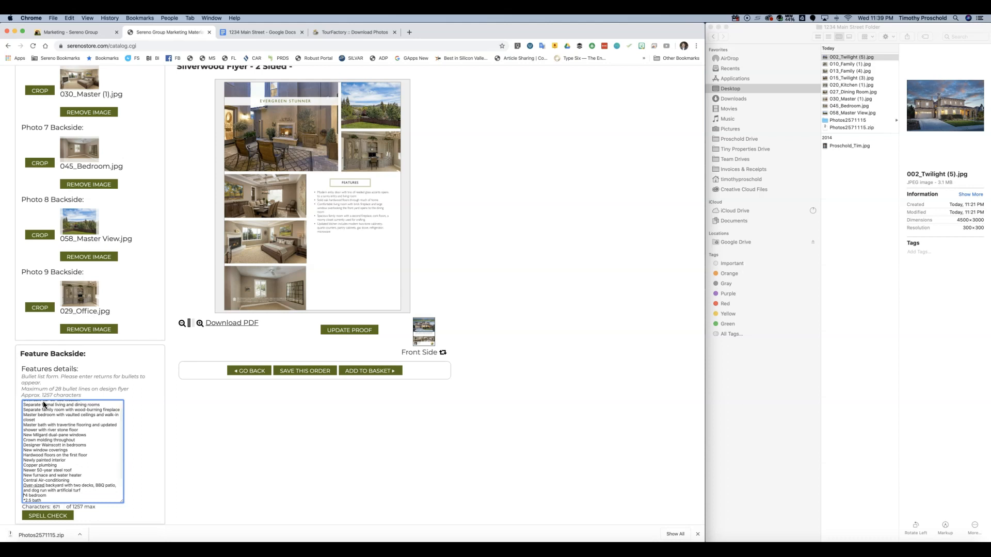
key(shift+Down)
key(shift+Down)
key(shift+Down)
key(shift+Down)
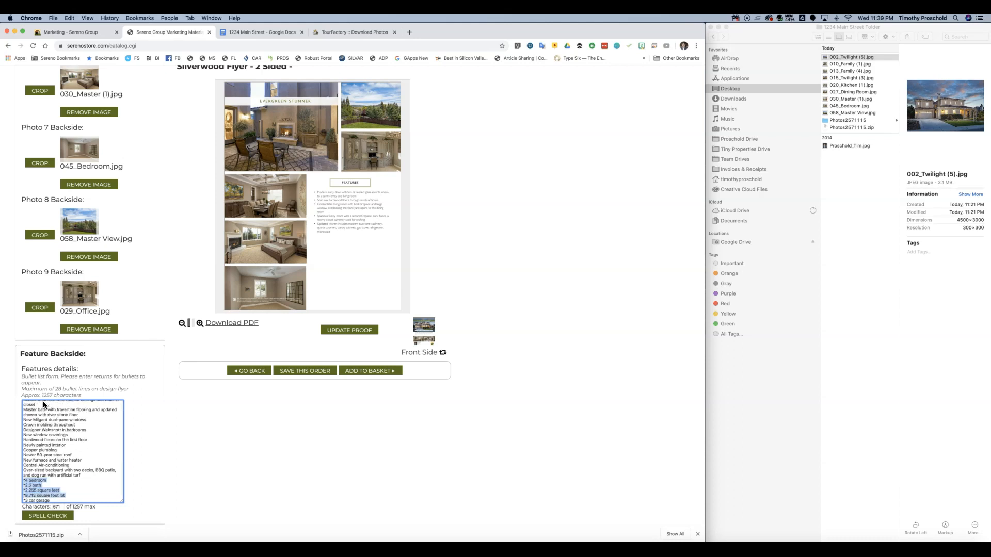
key(BackSpace)
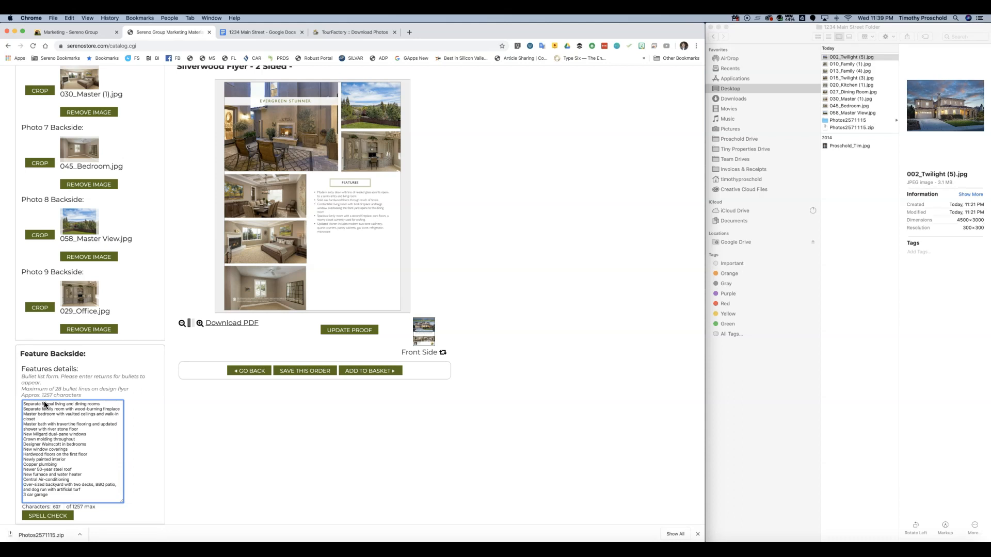
- Run a spell check on the features text
click(71, 515)
click(48, 510)
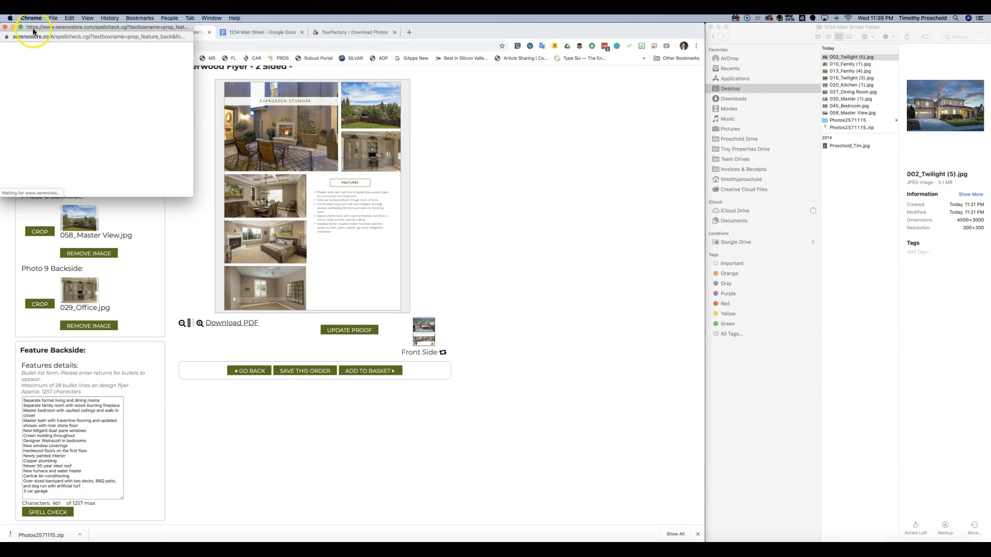
click(5, 28)
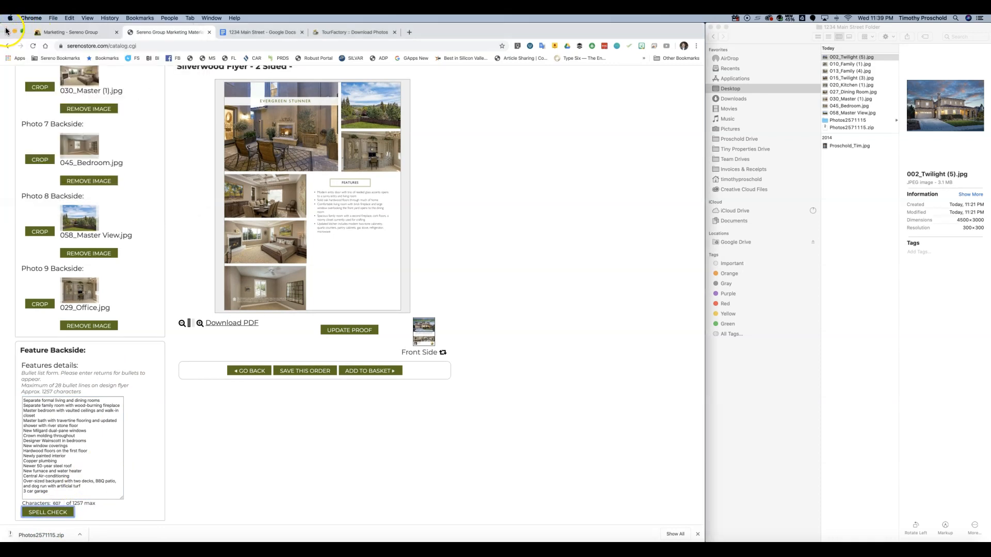
- Regenerate the proof with the new features list and flip the preview to the front side
click(345, 330)
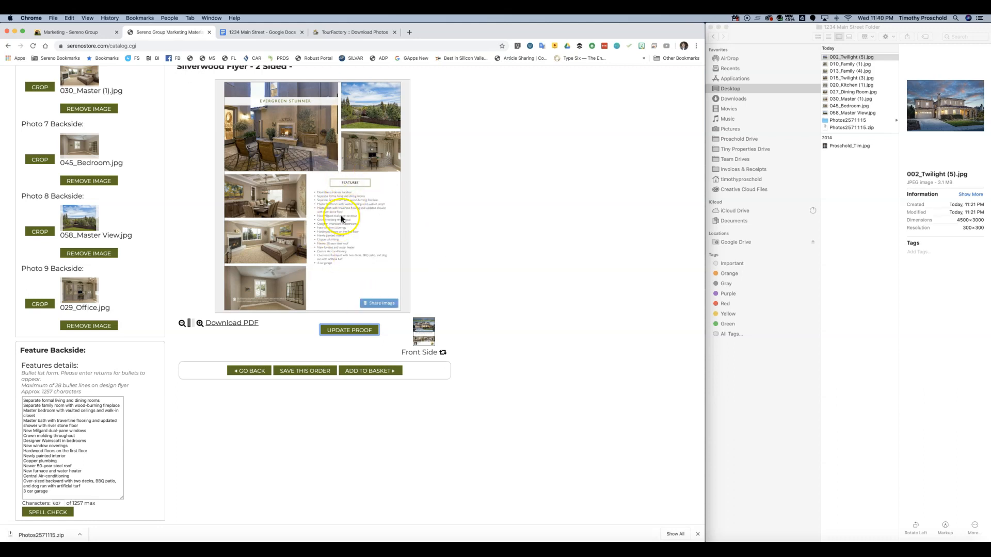
scroll(497, 240, up, 2)
scroll(497, 239, down, 2)
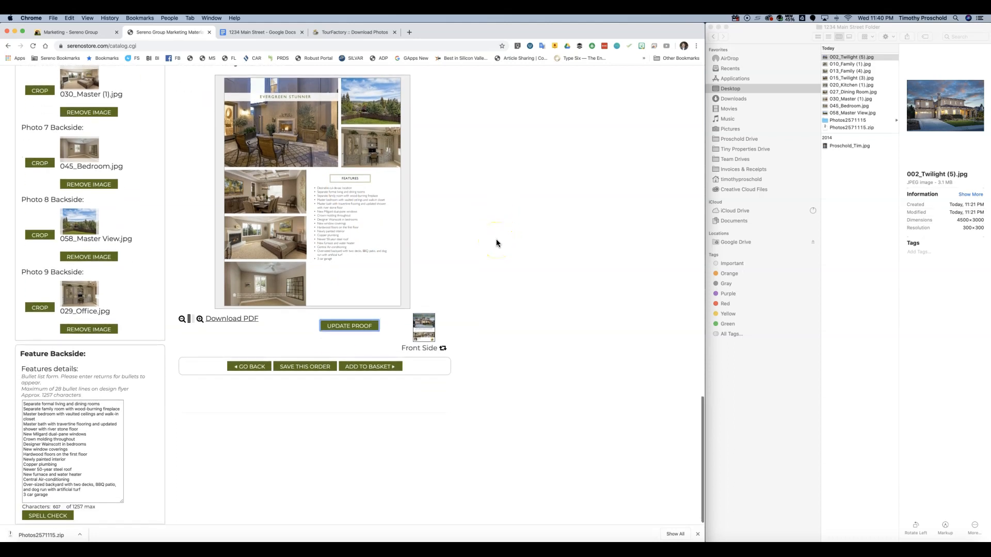
click(421, 336)
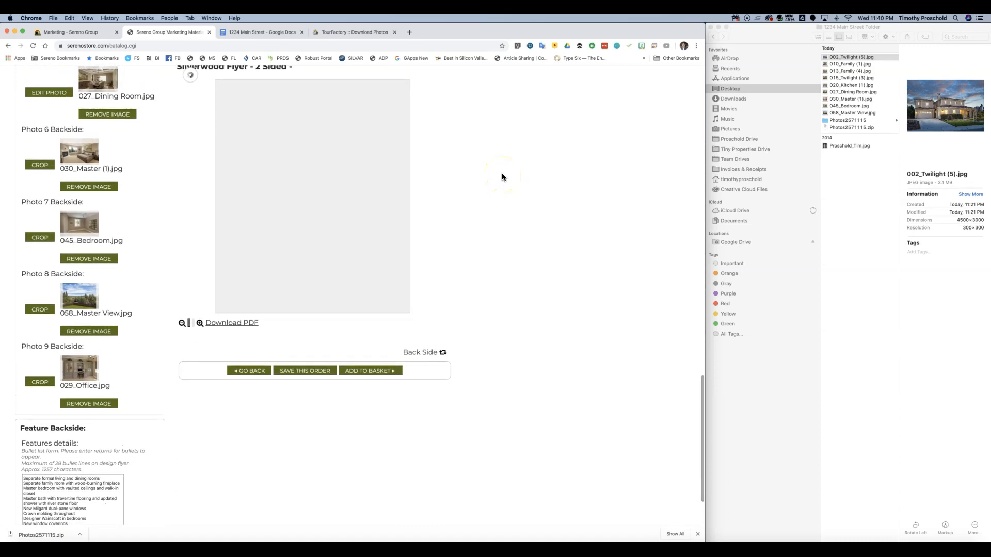
click(502, 238)
- Save the order and review the 1234 Main Street front and Evergreen Stunner back proof
click(303, 372)
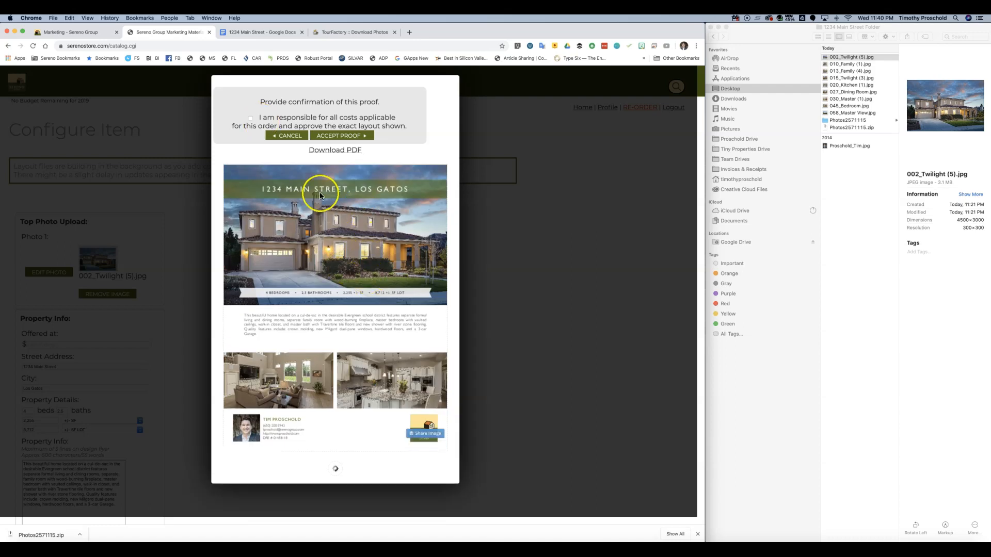
scroll(343, 239, down, 1)
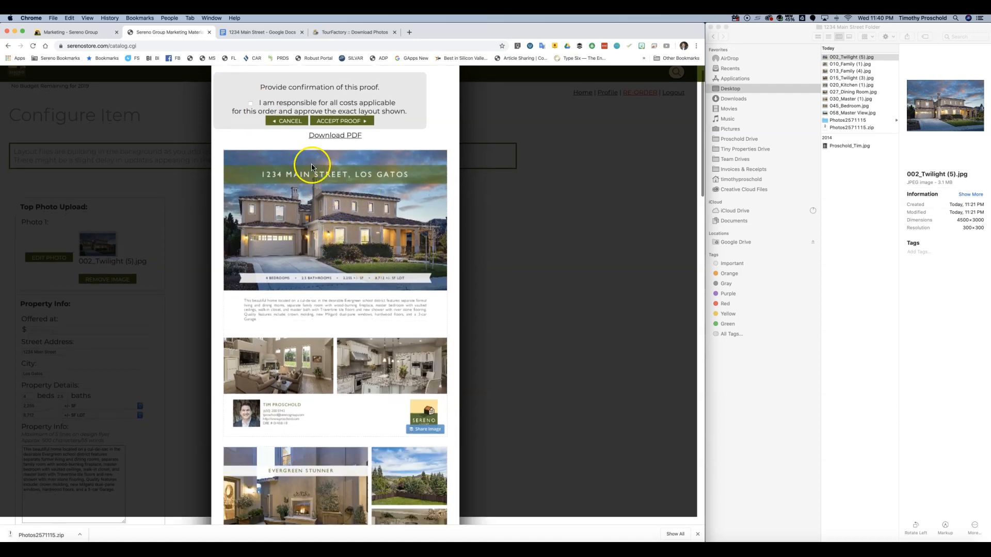
scroll(324, 190, down, 10)
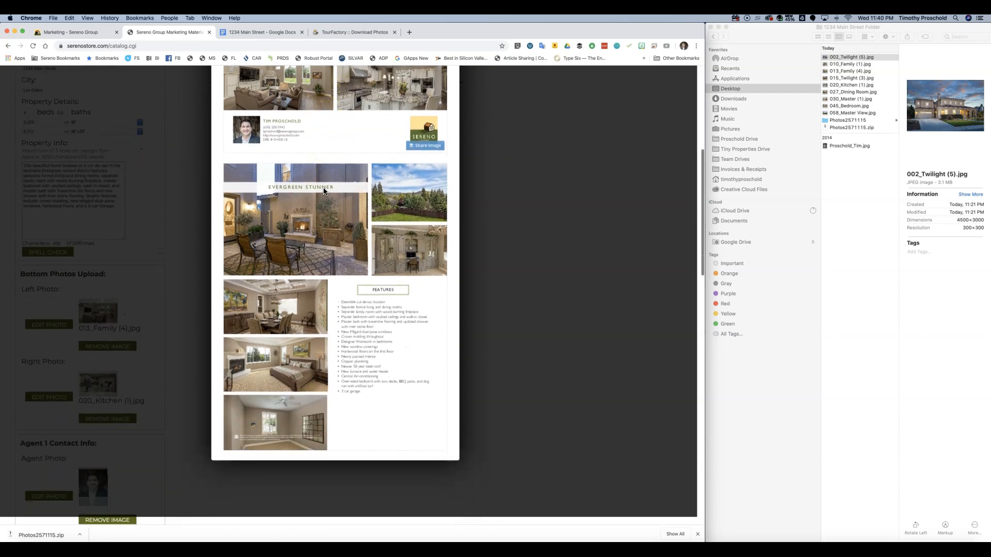
scroll(324, 189, up, 12)
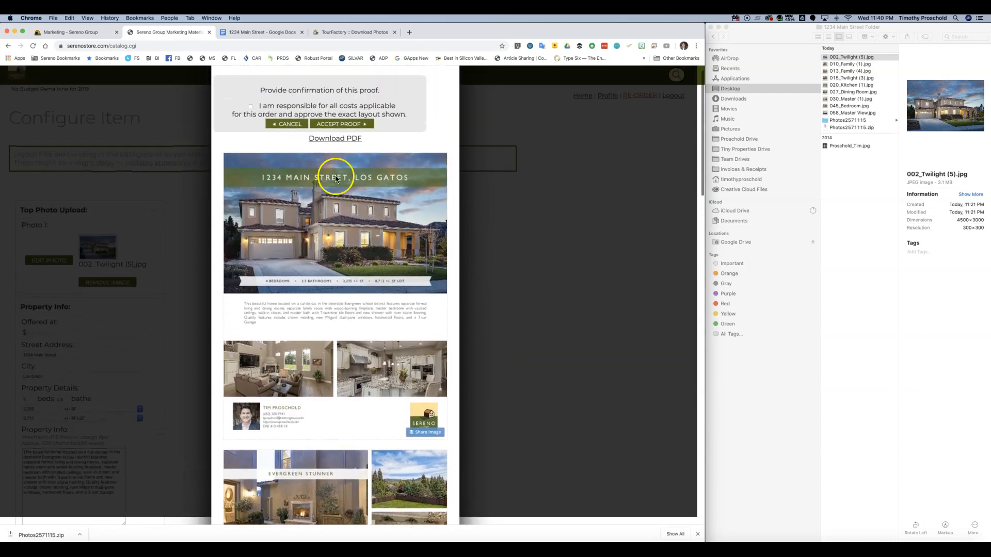
- Open the flyer proof as a PDF and review both pages
click(333, 139)
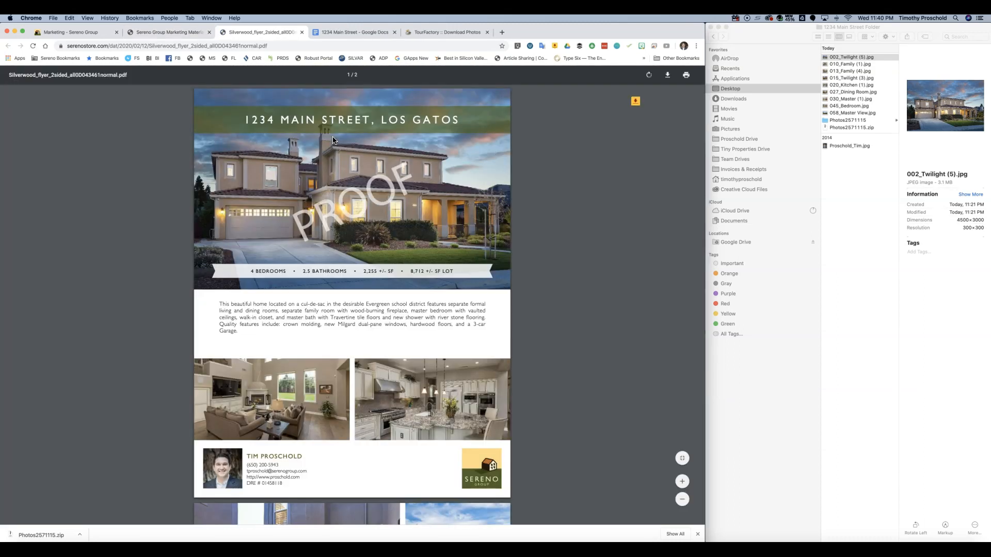
scroll(382, 240, down, 14)
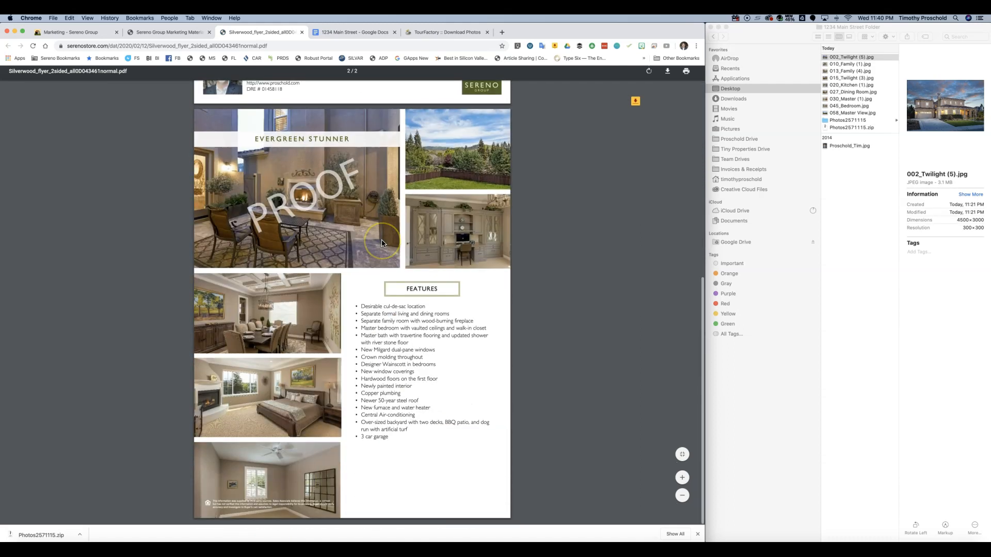
scroll(305, 116, up, 8)
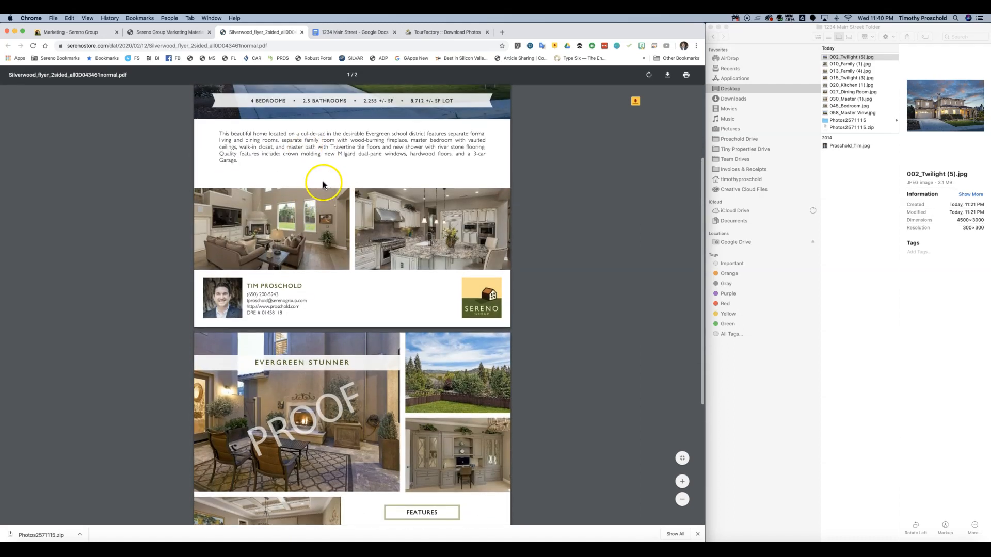
- Acknowledge responsibility for the order's costs and accept the flyer proof
click(172, 33)
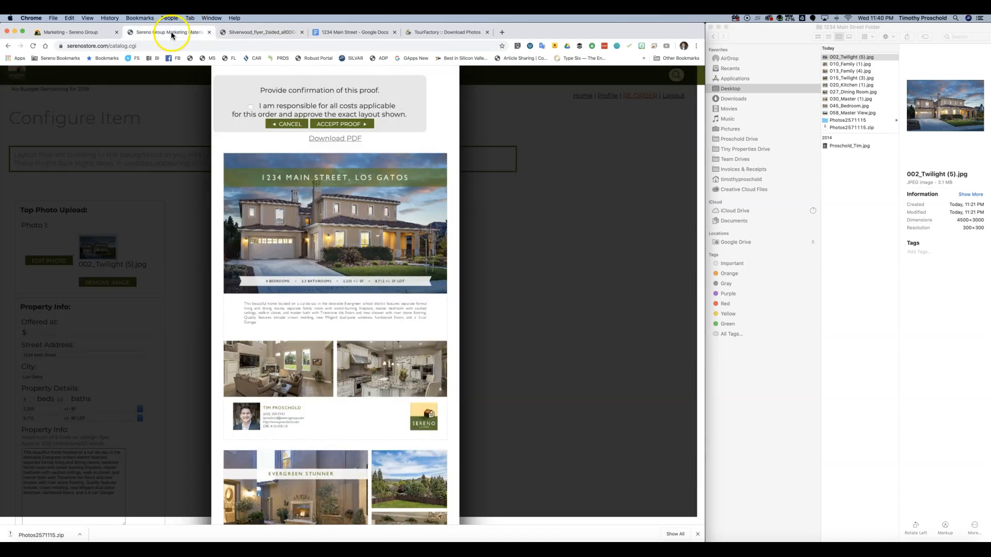
click(251, 107)
click(340, 124)
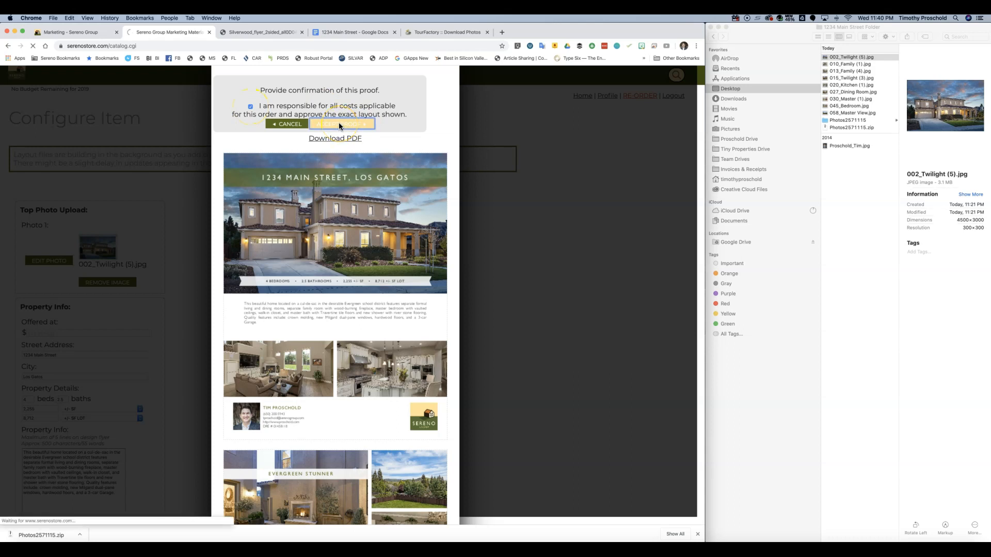
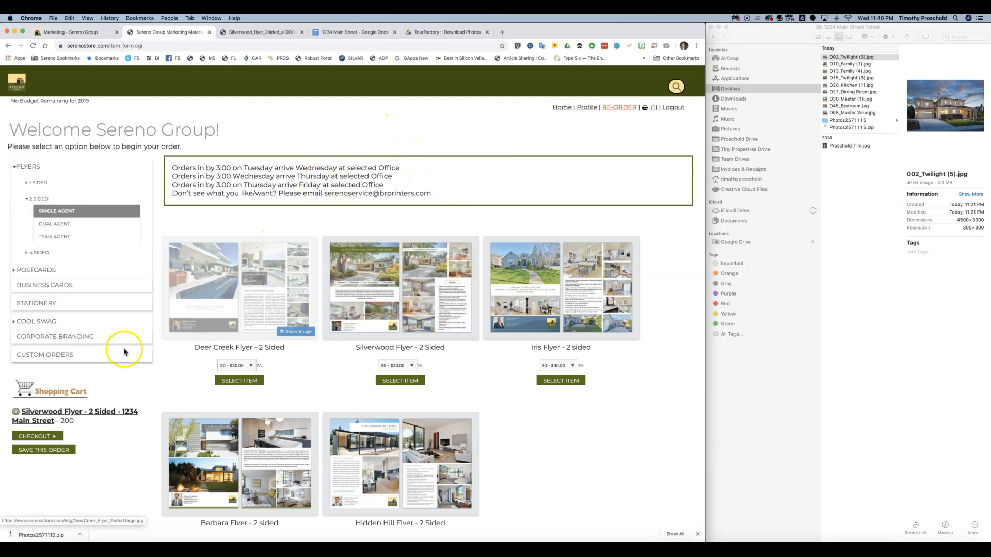
- Check out the 200 Silverwood two-sided flyers from the shopping cart
scroll(18, 381, down, 2)
scroll(18, 381, down, 1)
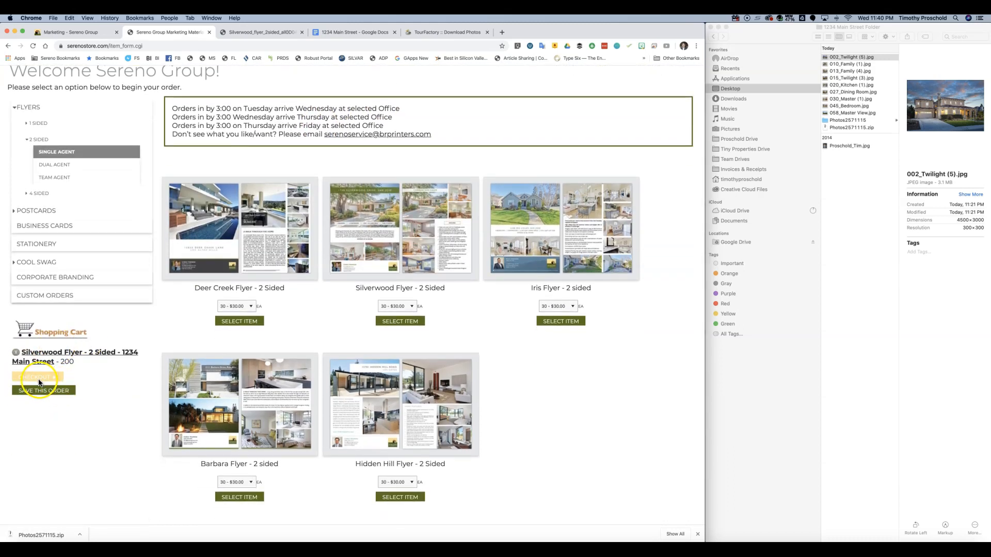
click(38, 379)
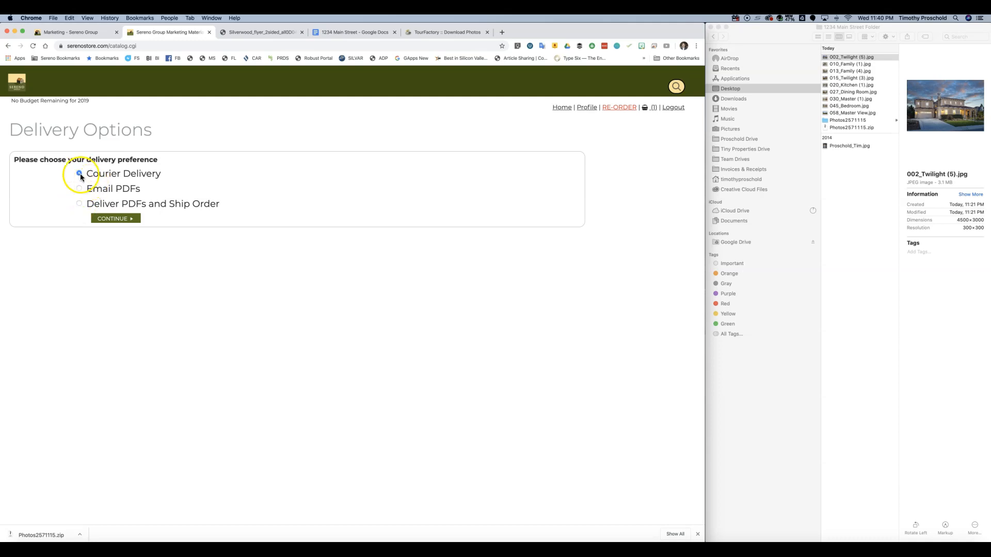
- Keep Courier Delivery as the delivery preference and continue
click(79, 189)
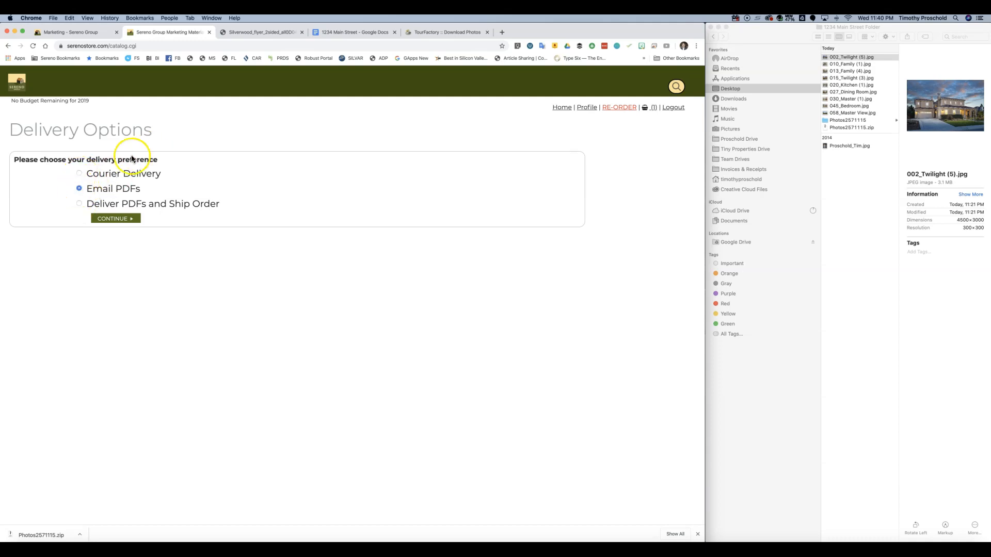
click(79, 173)
click(112, 219)
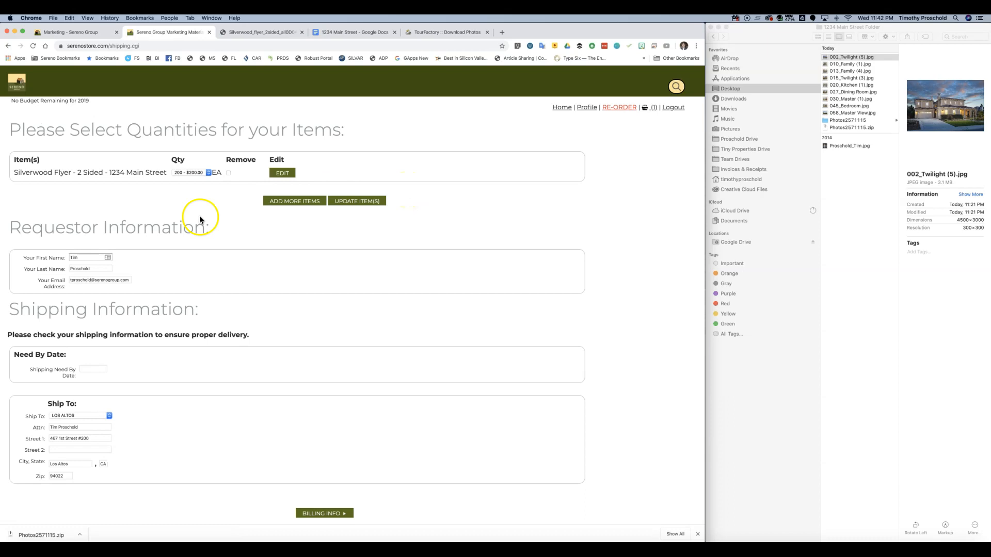
- Keep 200 flyers at $200.00, set the need-by date to 02/13/2020, and proceed to billing
click(208, 173)
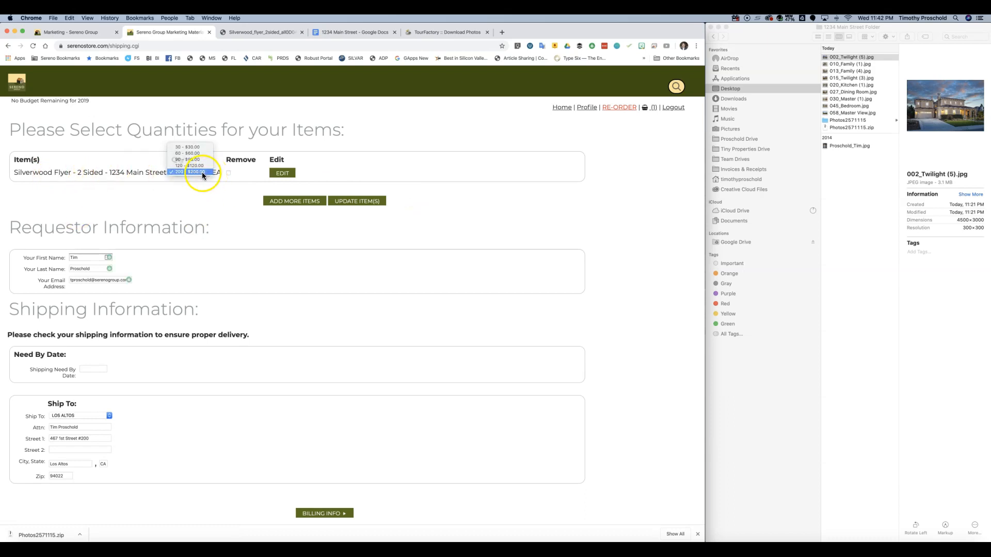
click(202, 172)
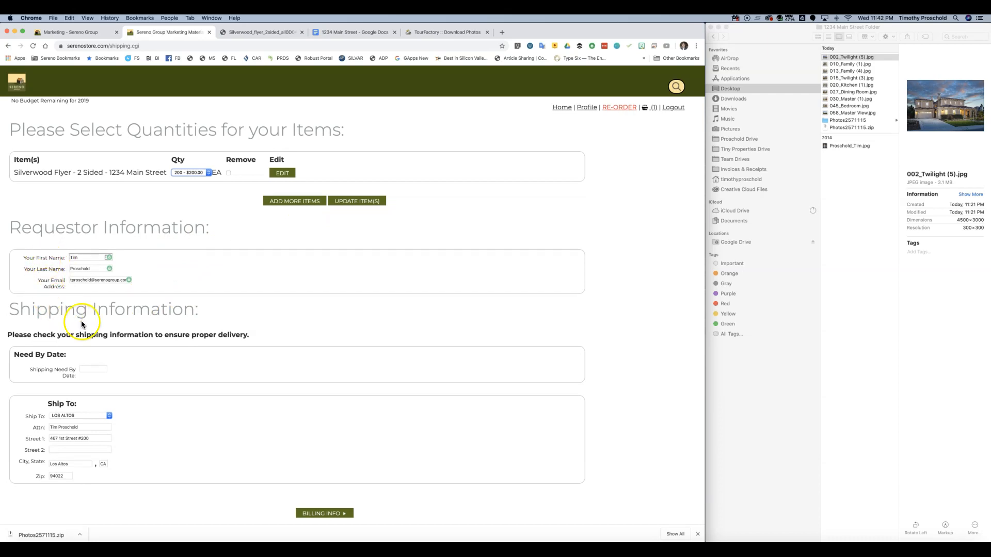
click(85, 368)
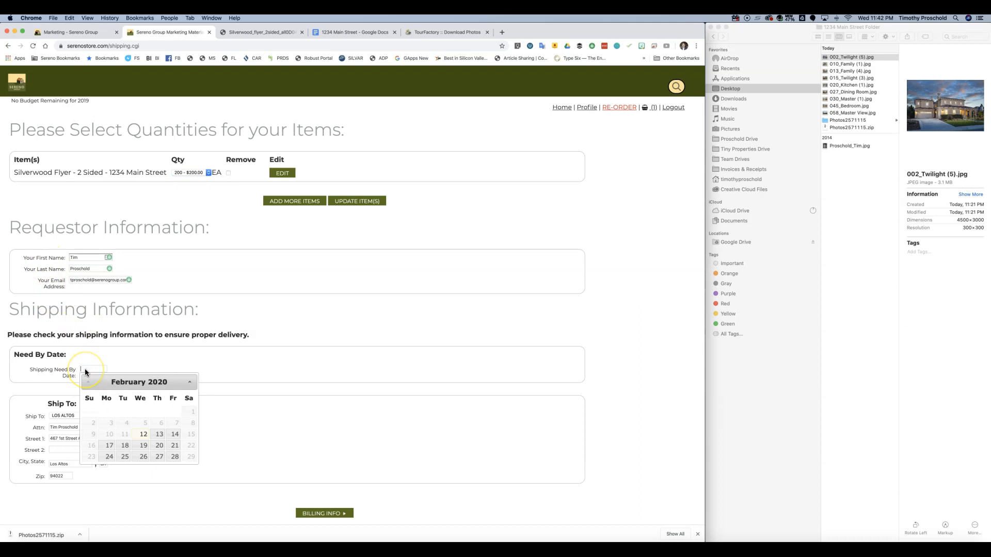
click(159, 436)
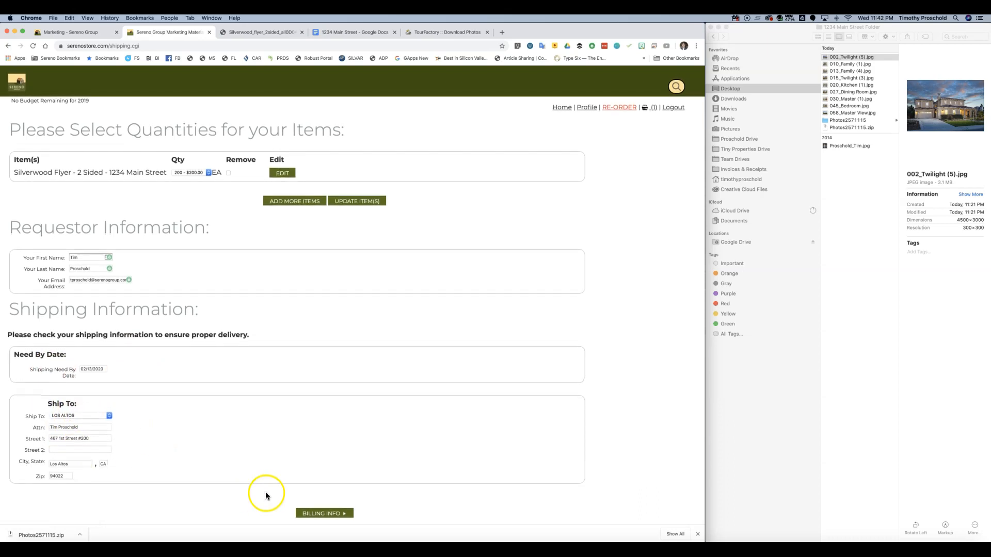
click(317, 513)
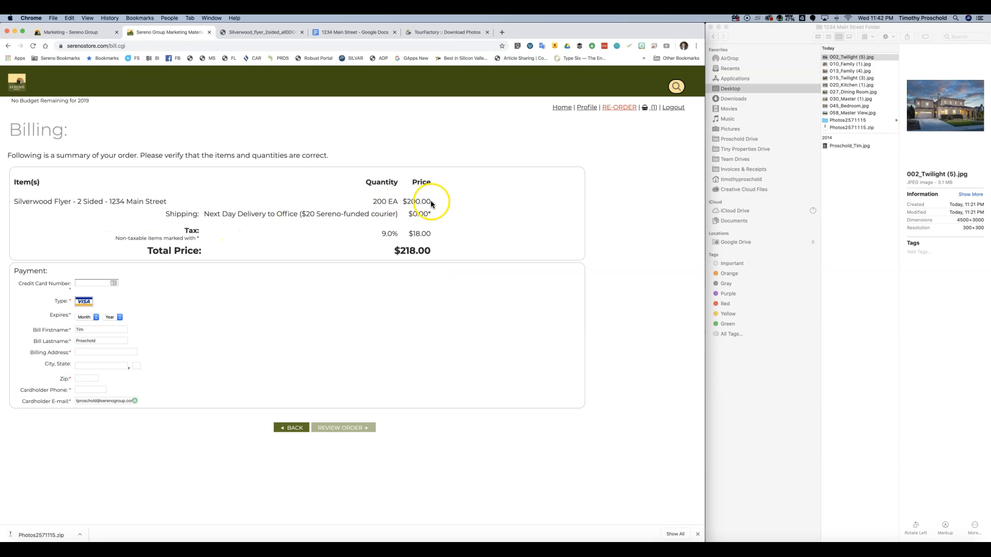
- Highlight the next-day courier shipping charge, then go back to the quantities and shipping form
drag(220, 214, 431, 218)
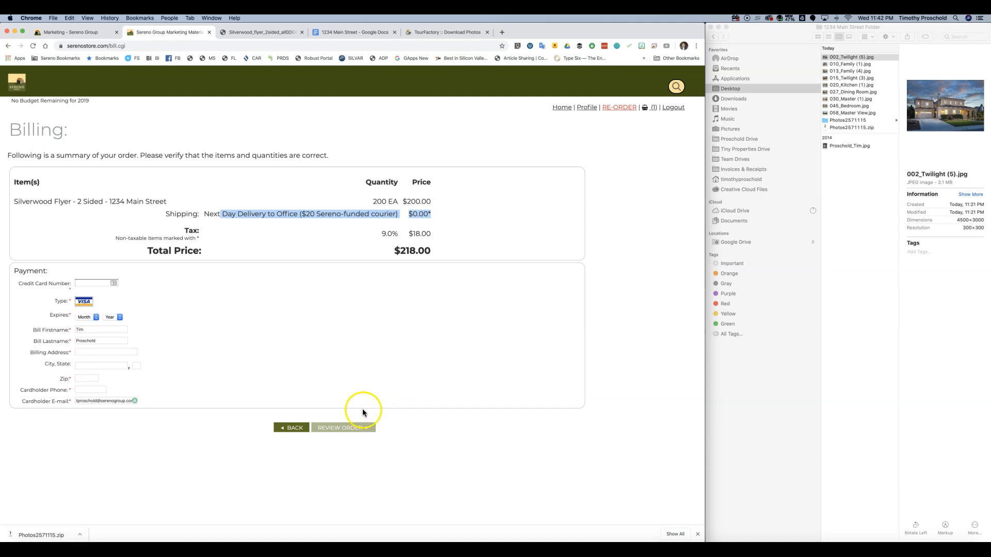
click(294, 429)
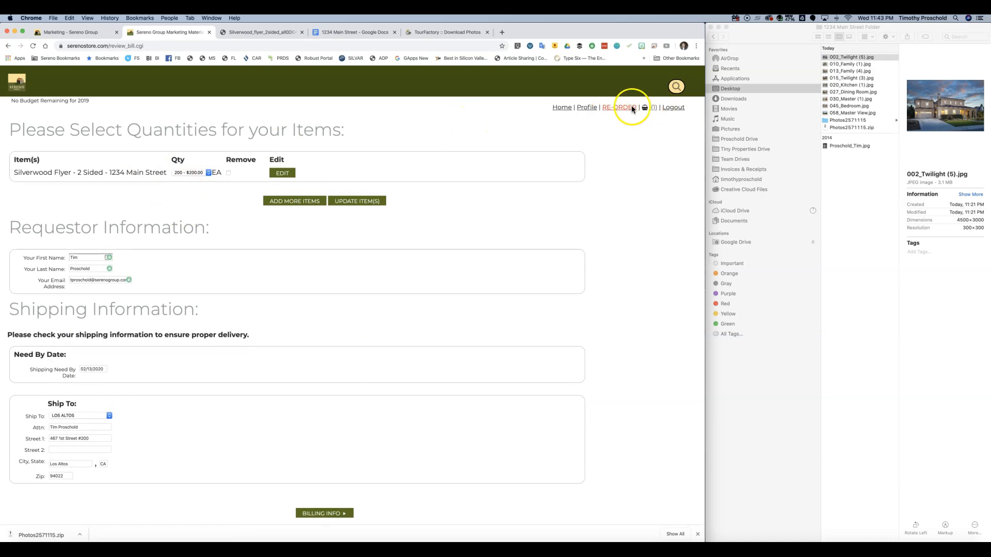
- Reopen the basket, switch delivery to Email PDFs, and bring up the order review
click(646, 106)
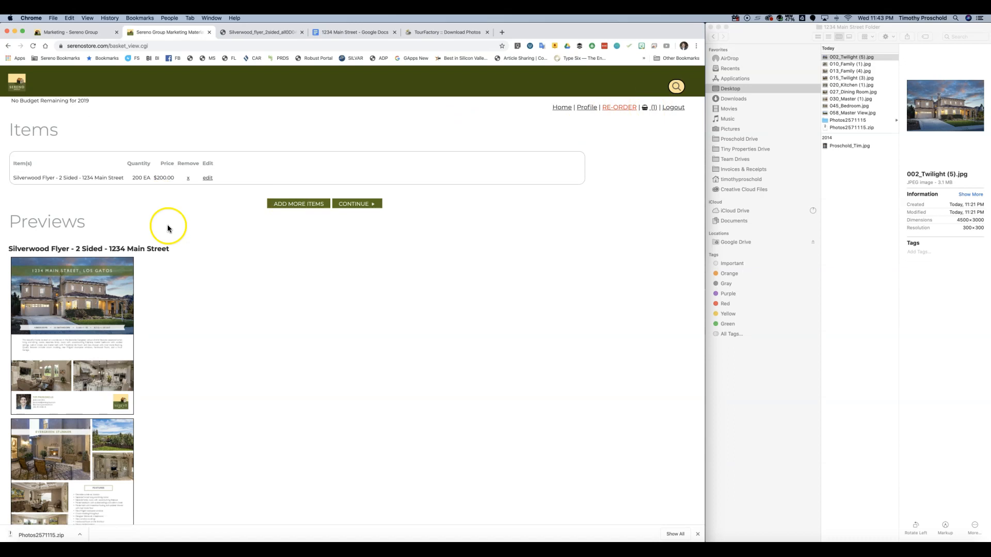
scroll(209, 233, down, 2)
scroll(208, 235, down, 1)
click(326, 523)
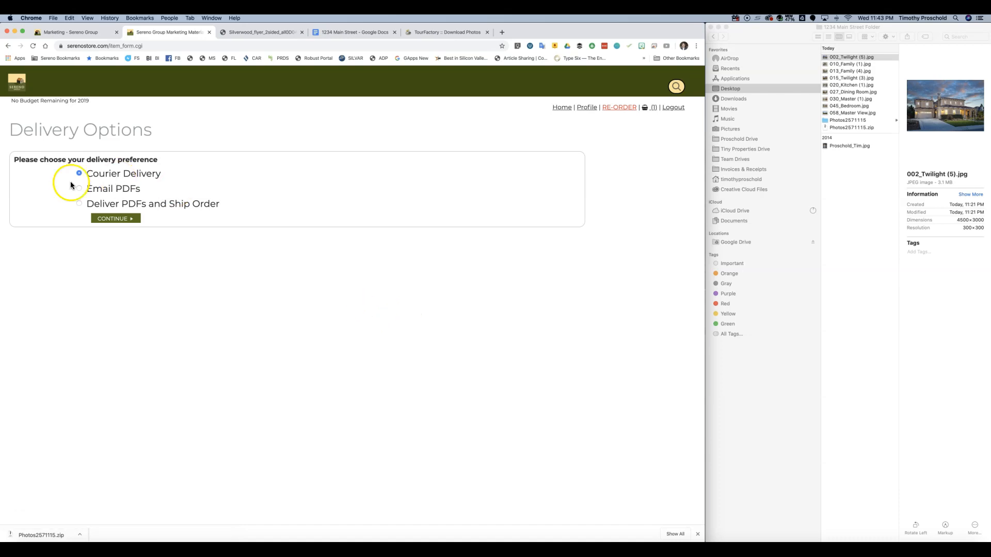
click(79, 188)
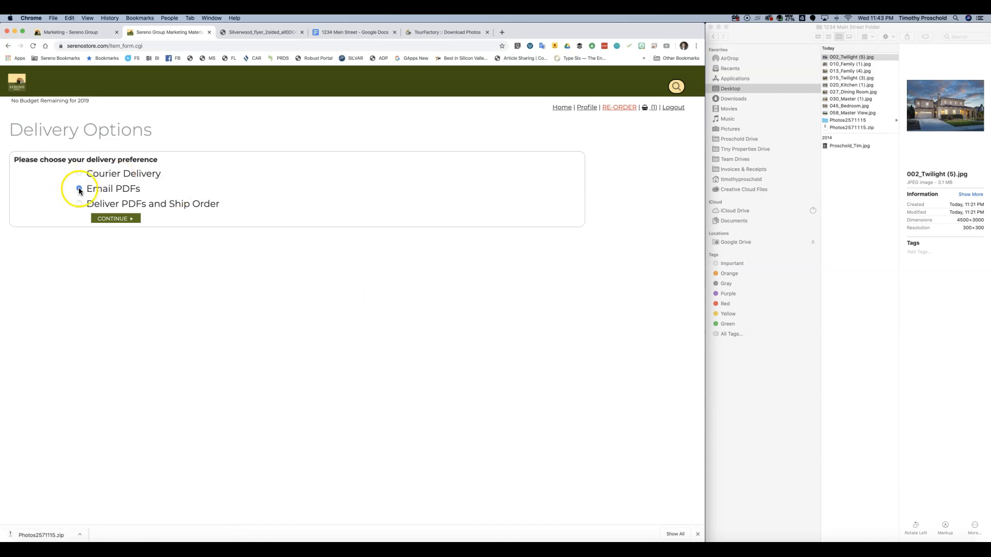
click(114, 219)
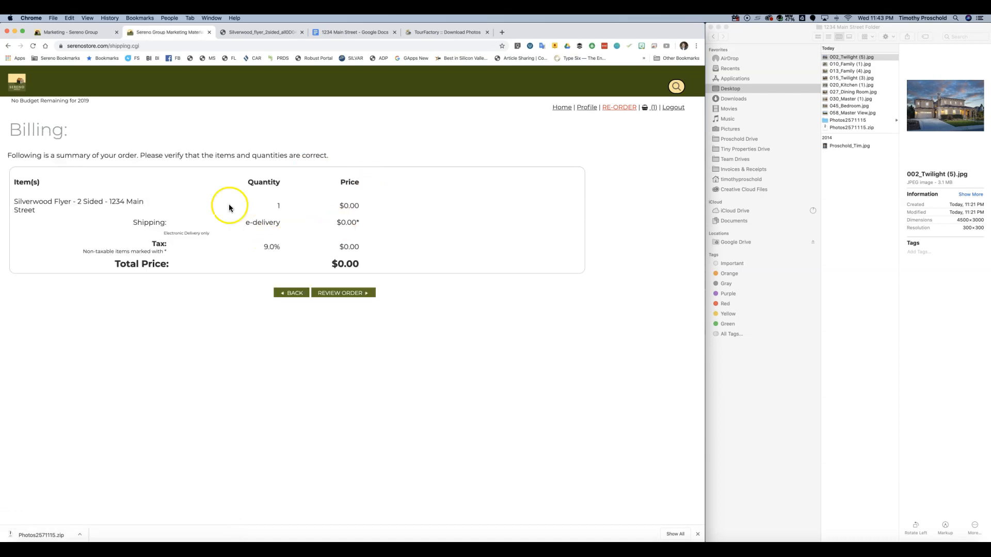
click(342, 293)
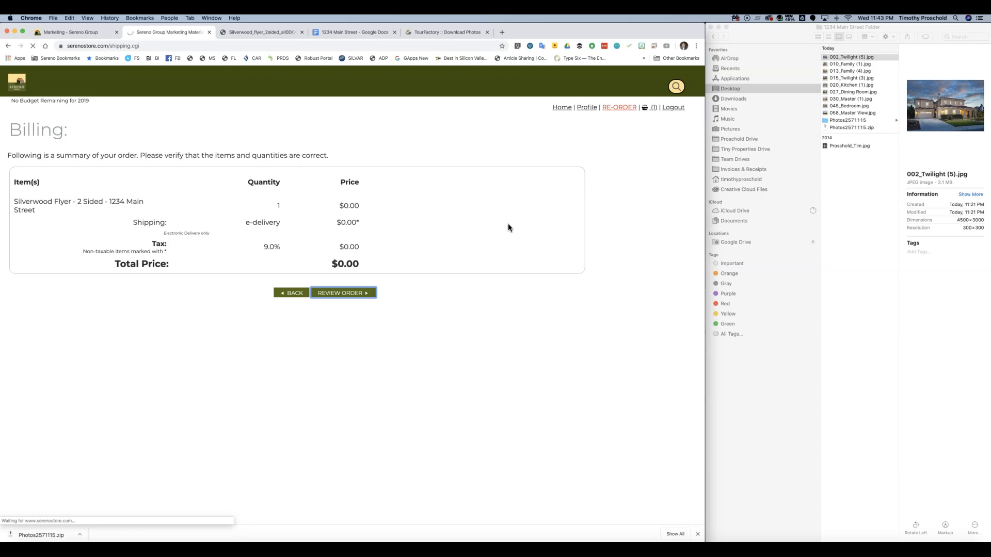
- Send the Silverwood flyer order from the bottom of the review page
scroll(232, 240, down, 3)
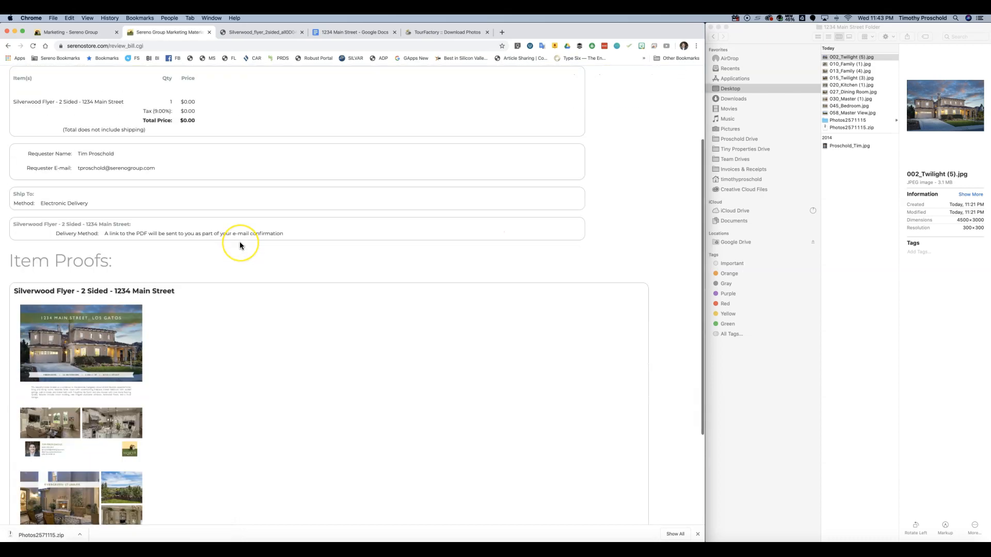
scroll(239, 243, down, 1)
scroll(103, 254, down, 3)
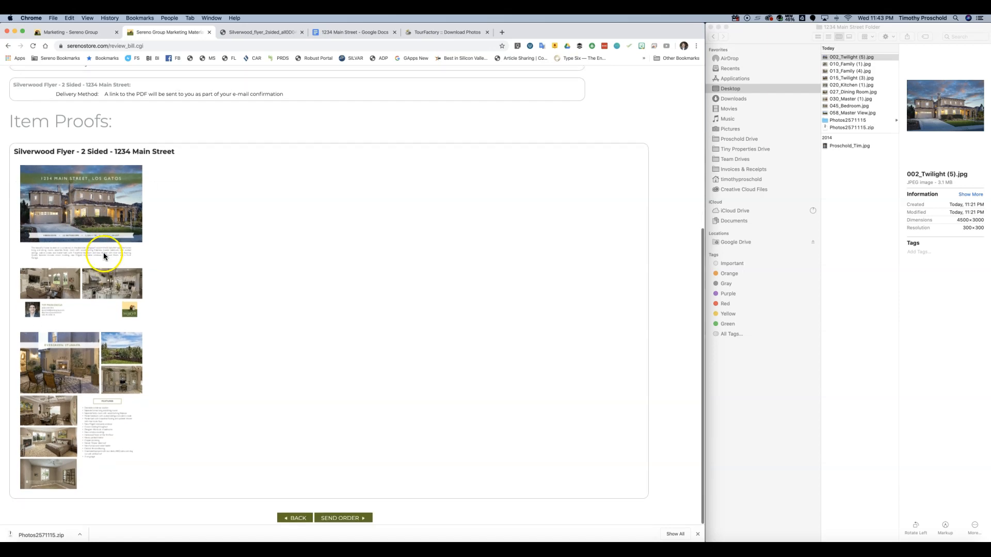
click(342, 520)
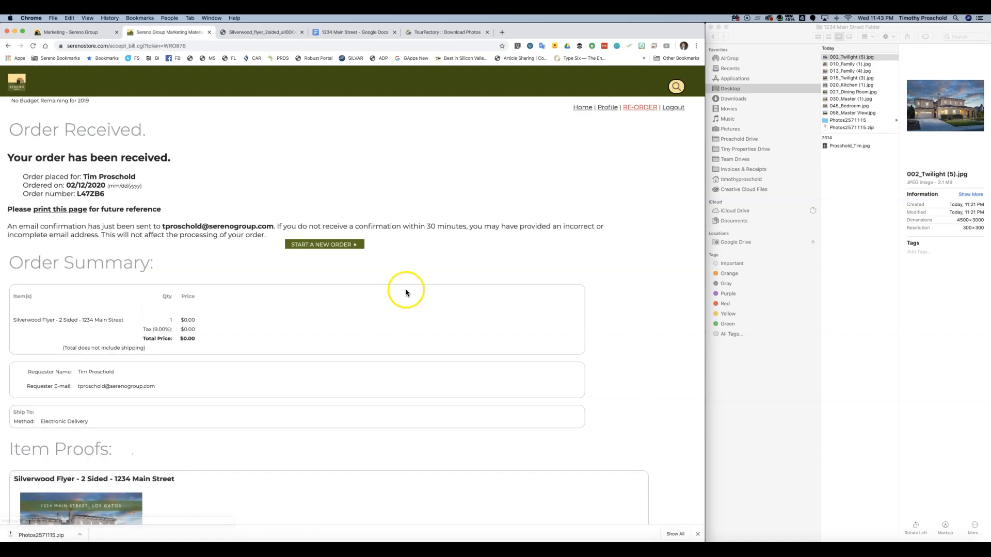
- Look over the Order Received confirmation showing electronic delivery at a $0.00 total
scroll(407, 255, down, 1)
scroll(407, 256, down, 6)
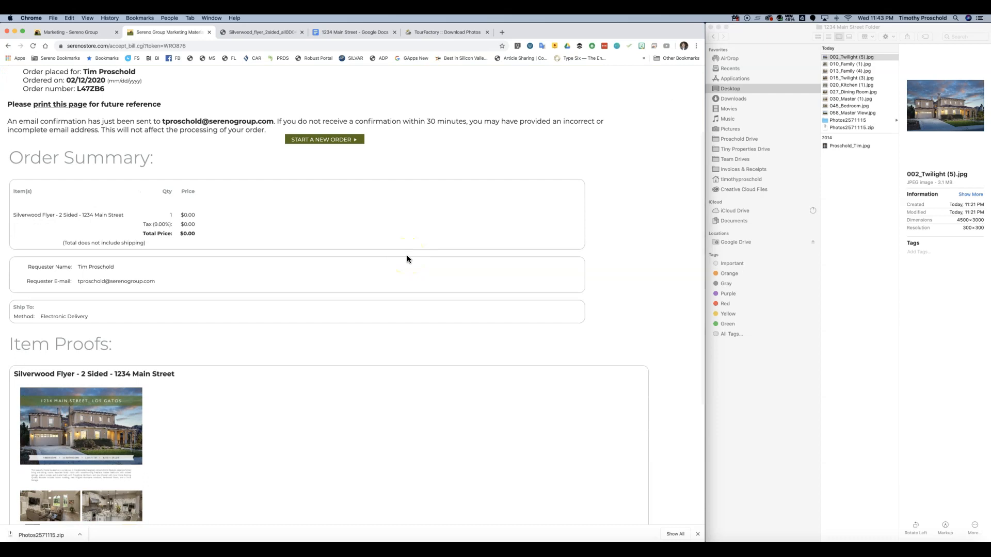
scroll(407, 259, up, 1)
click(412, 268)
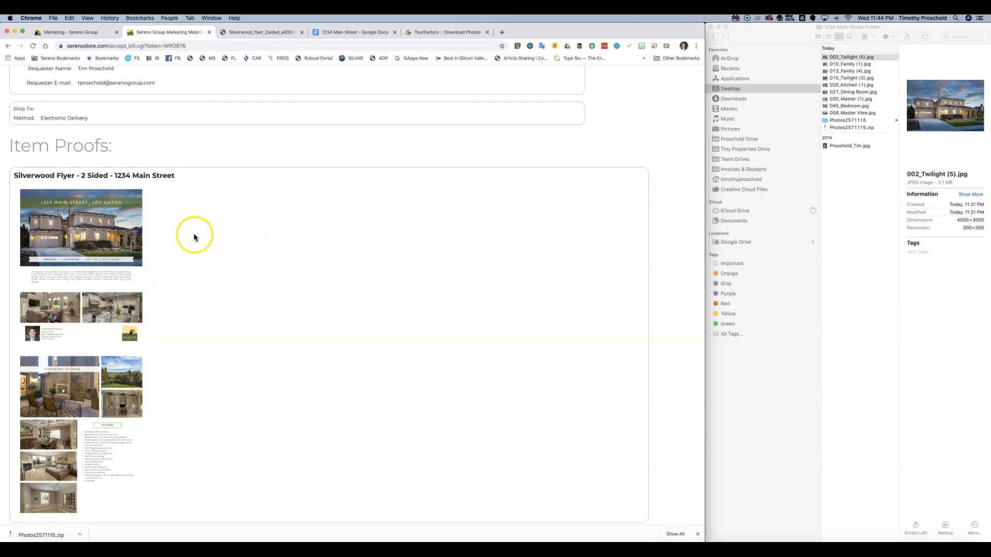
scroll(218, 240, up, 5)
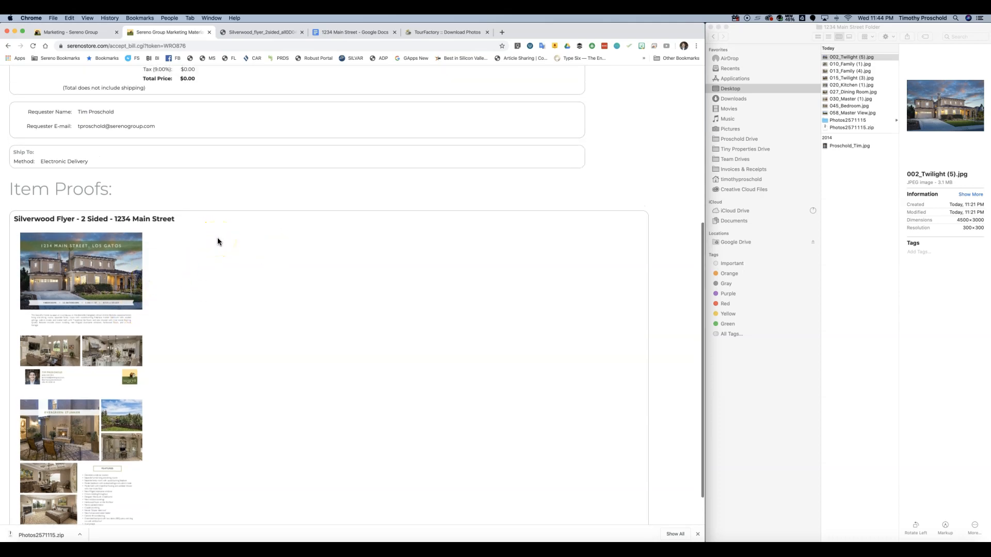
scroll(218, 240, up, 3)
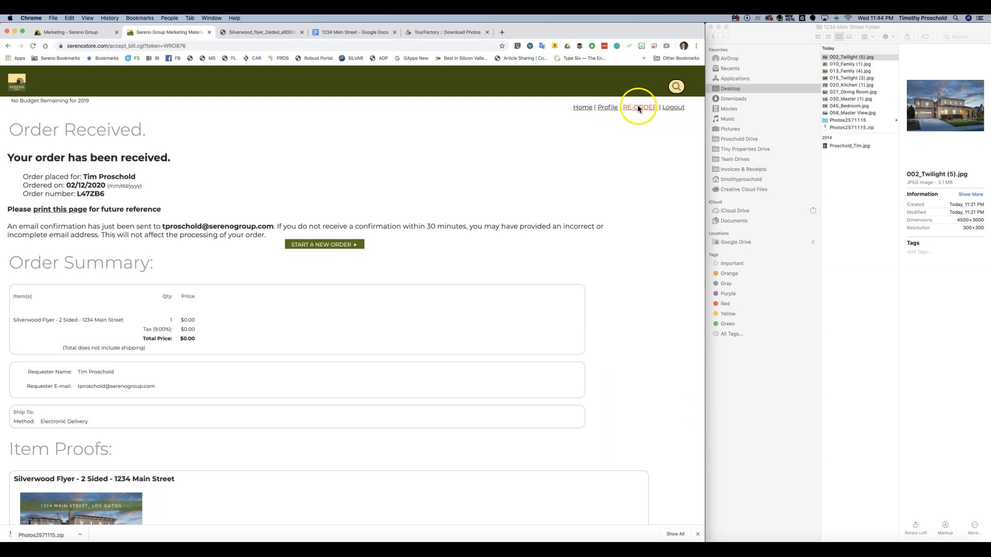
- Browse the Profile, Re-order and Home pages, ending on the Reorder Marketing Materials lookup
click(608, 107)
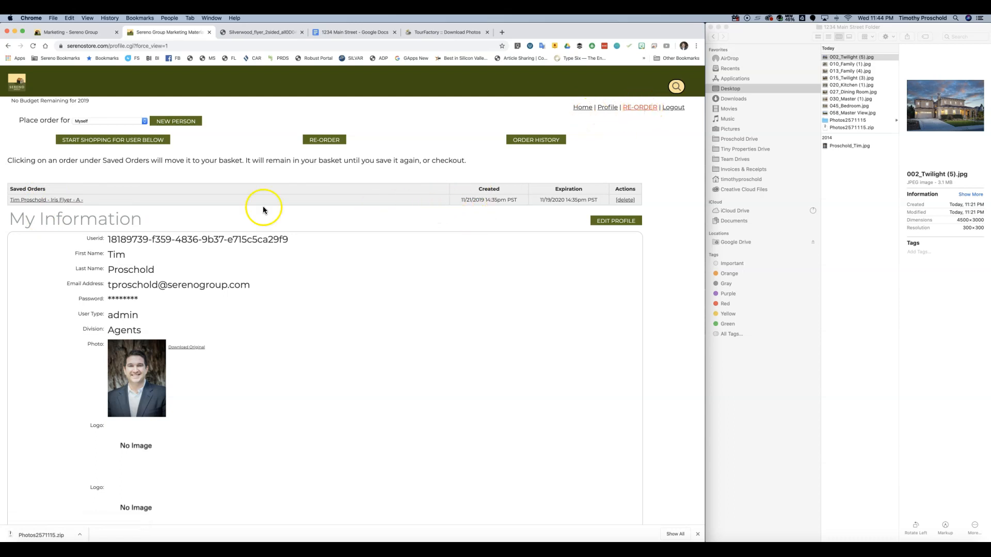
click(636, 108)
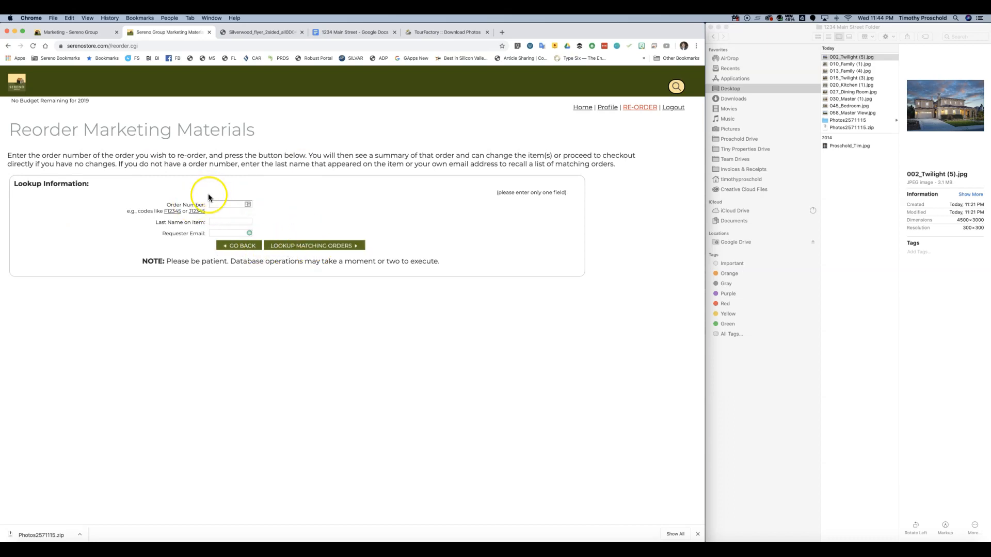
click(583, 108)
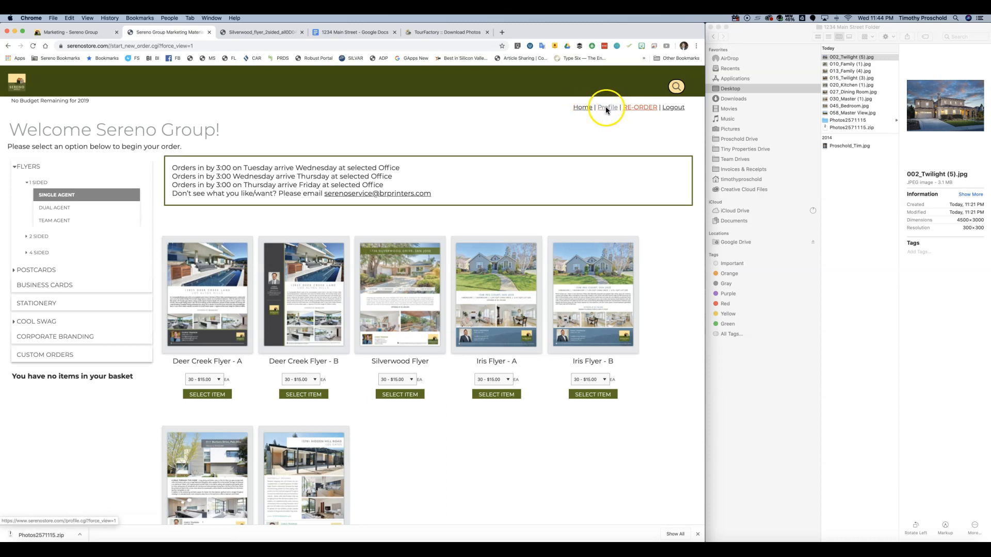
click(639, 108)
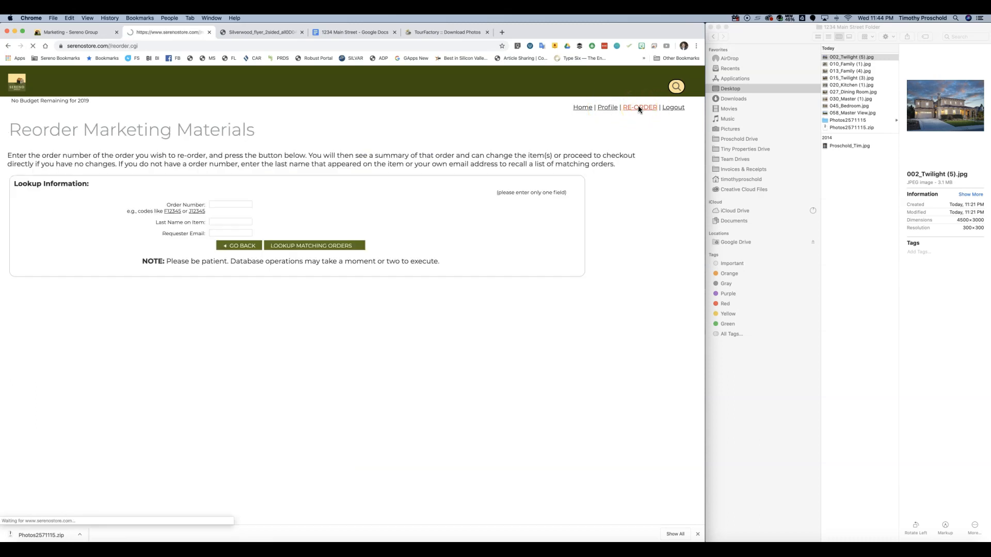